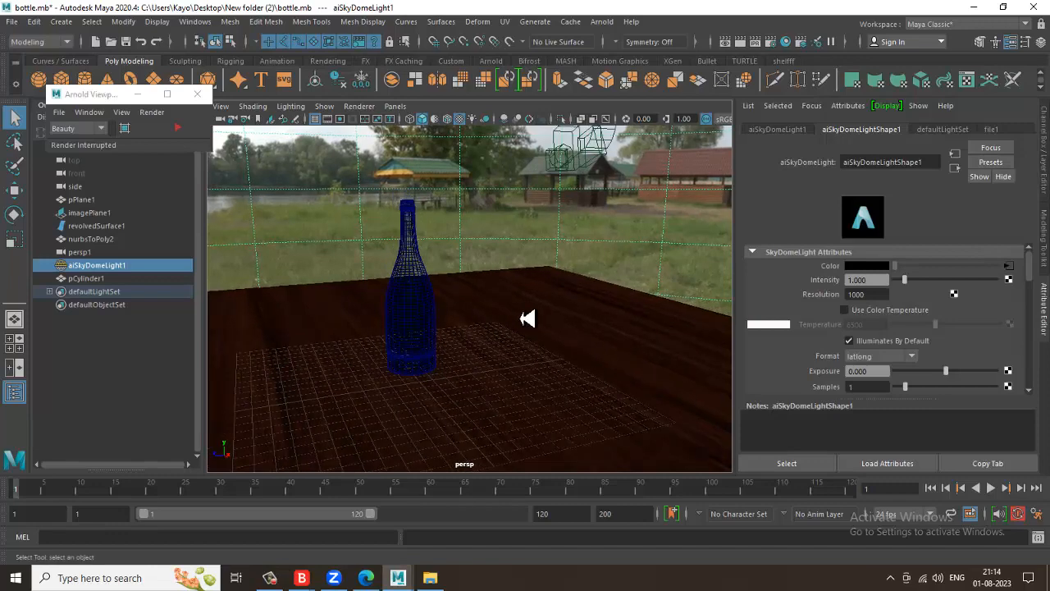
Show the bottle in the side view and minimize the Arnold render window.
scroll(528, 319, "down", 3)
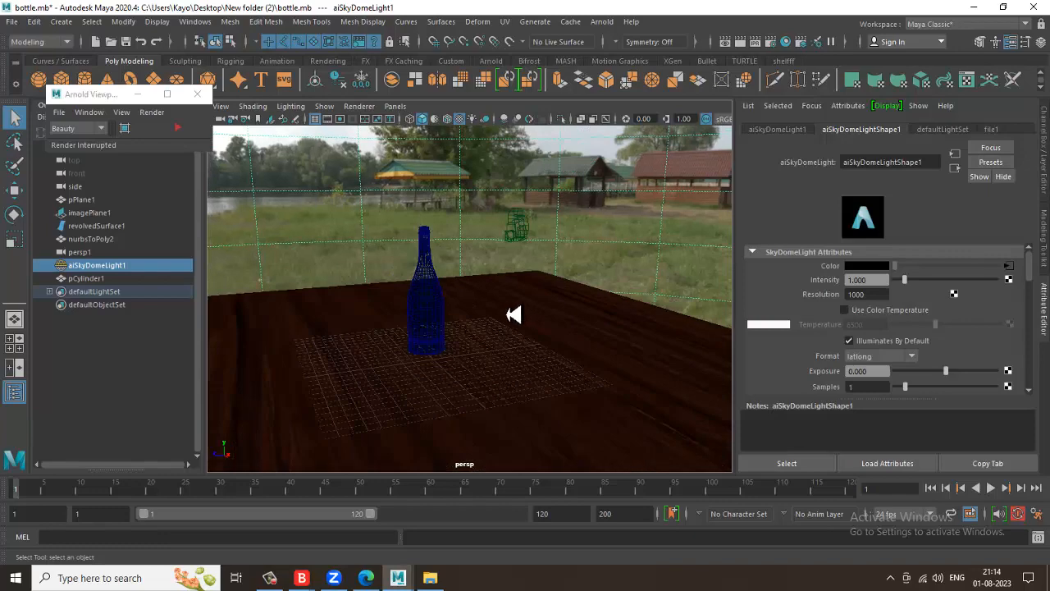
scroll(513, 314, "up", 3)
left_click(410, 305)
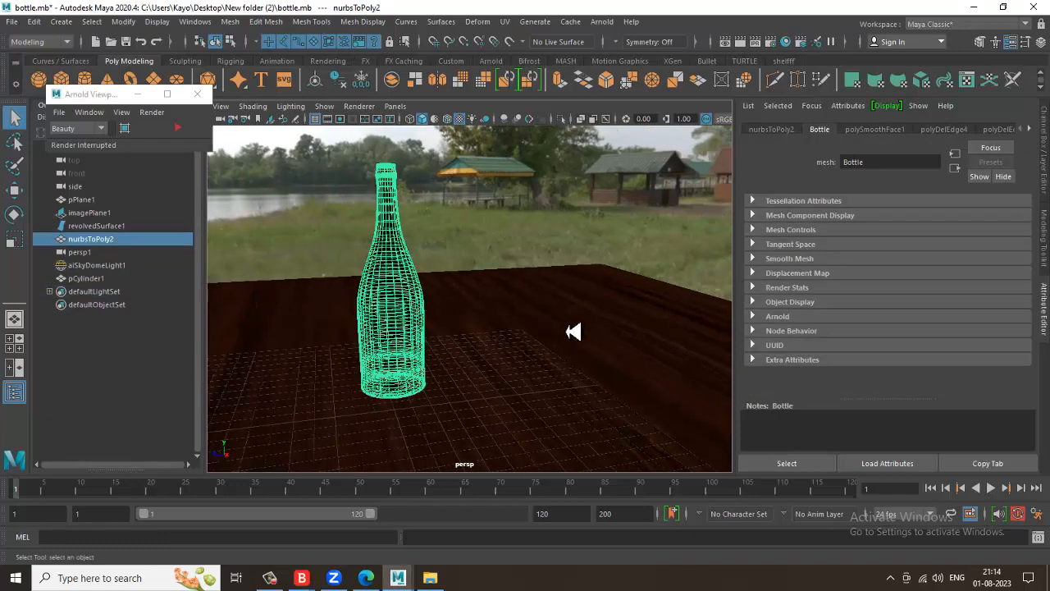
key("space")
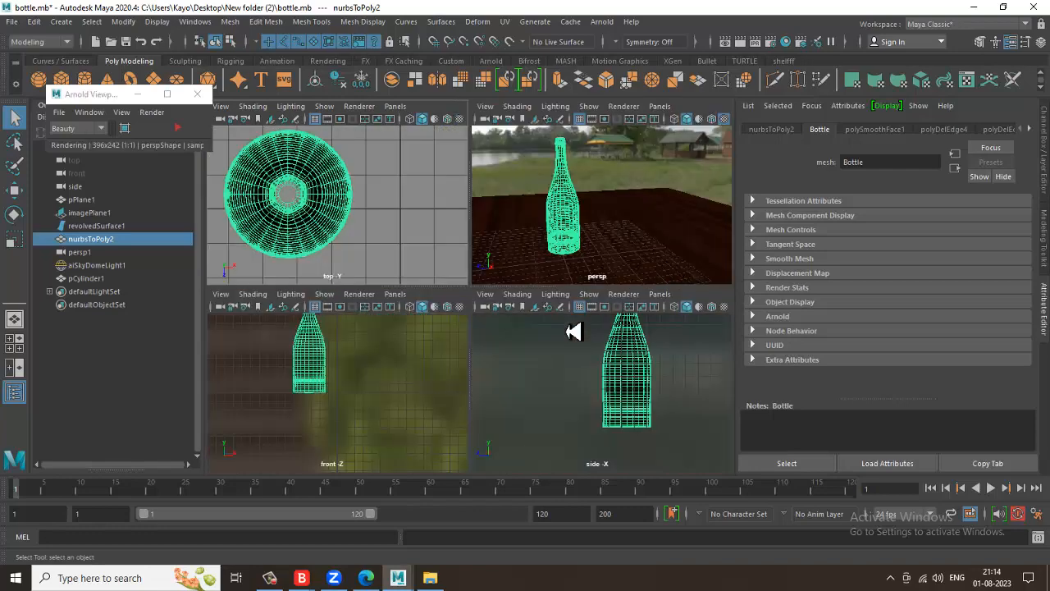
key("space")
right_click_drag(595, 423, 382, 178, "alt")
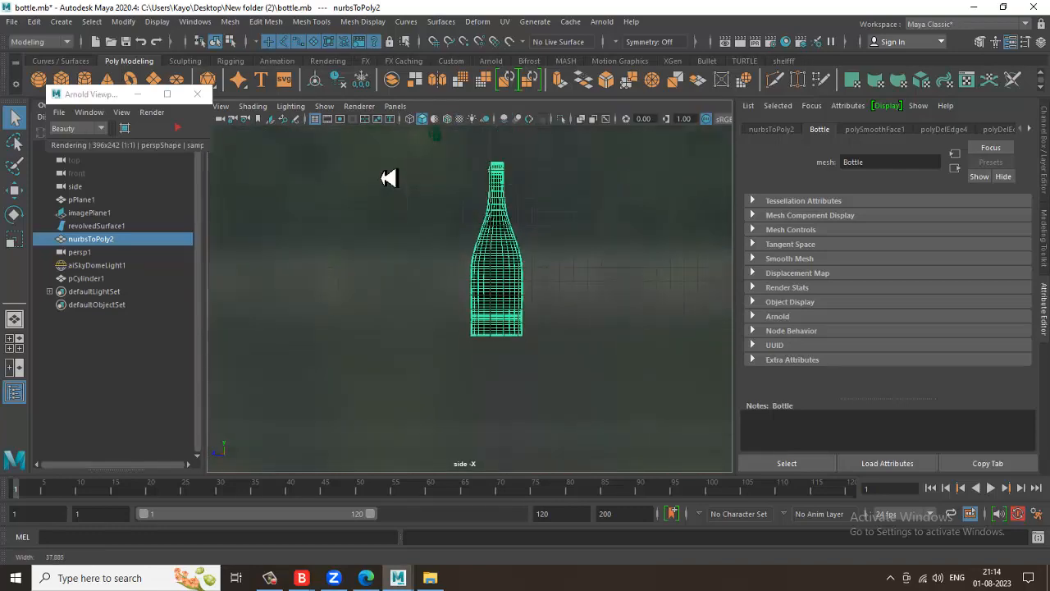
middle_click_drag(550, 312, 512, 419, "alt")
right_click_drag(512, 419, 480, 309, "alt")
left_click(148, 93)
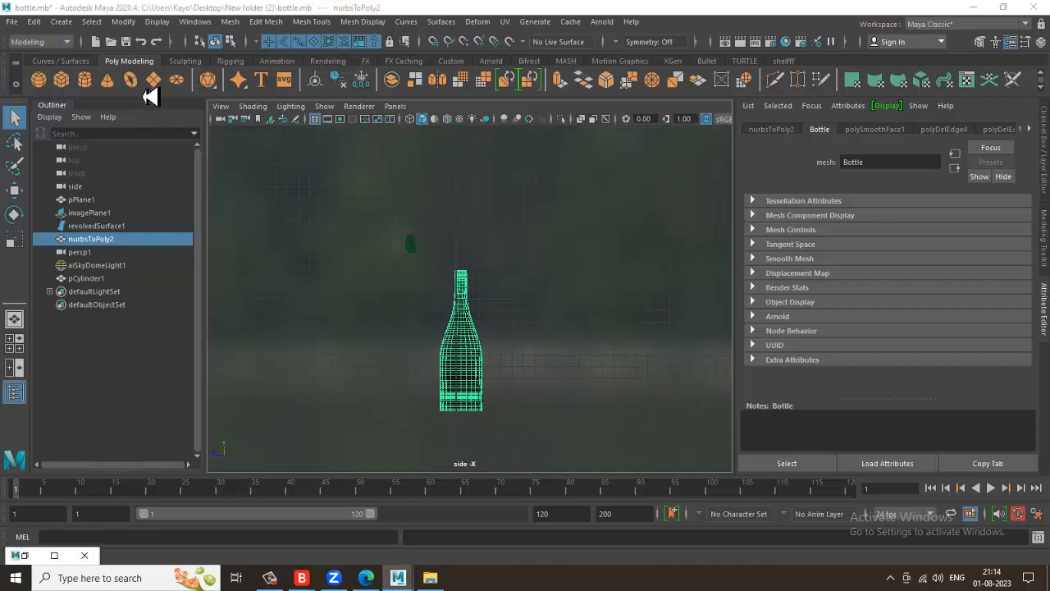
Import glass.jpg from New folder (2) on the Desktop as an image plane in the side view.
left_click(220, 106)
mouse_move(358, 403)
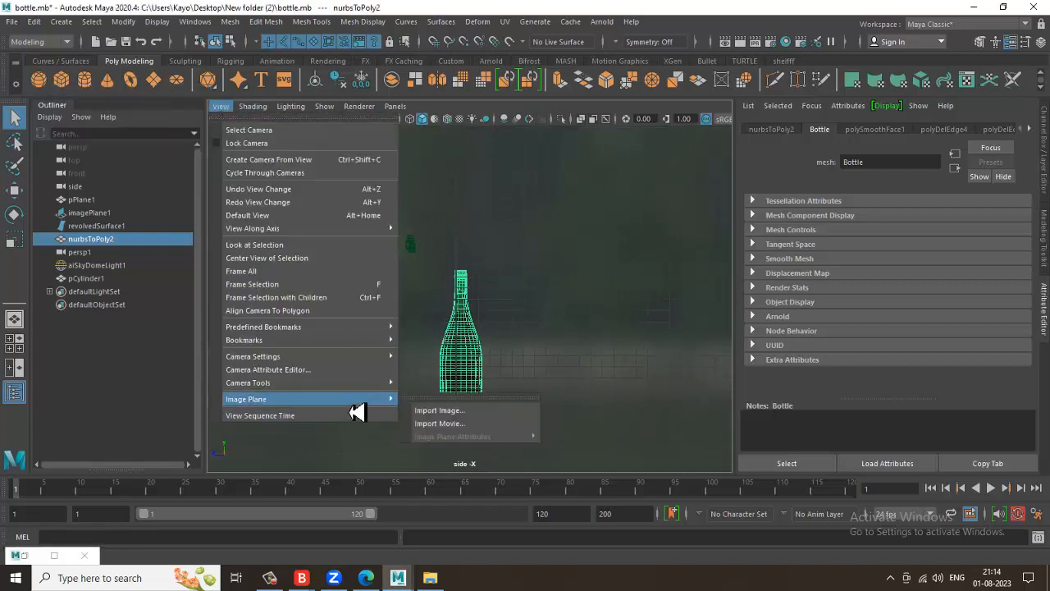
left_click(502, 409)
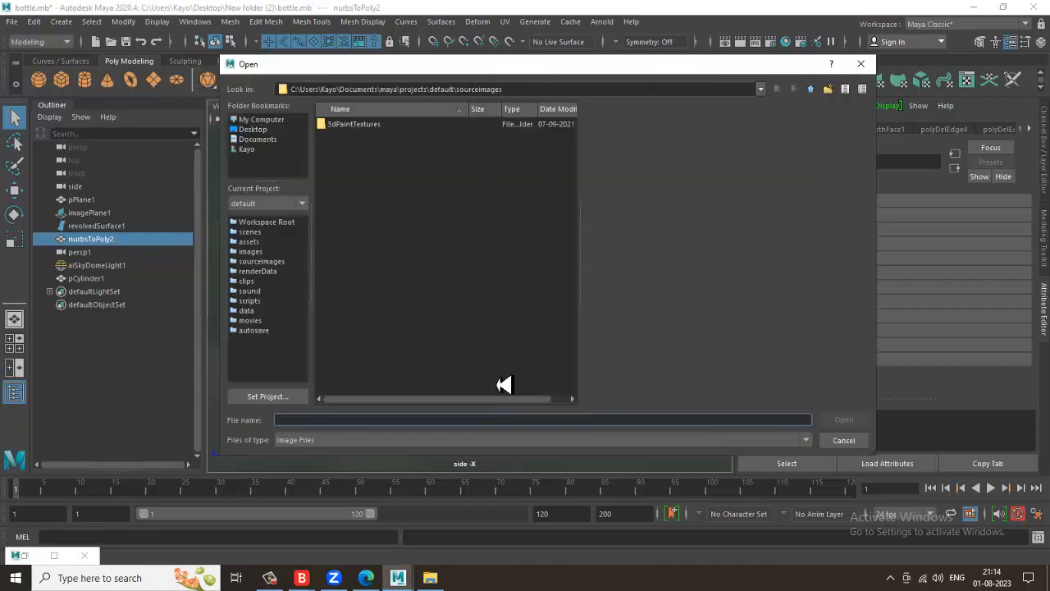
left_click(255, 130)
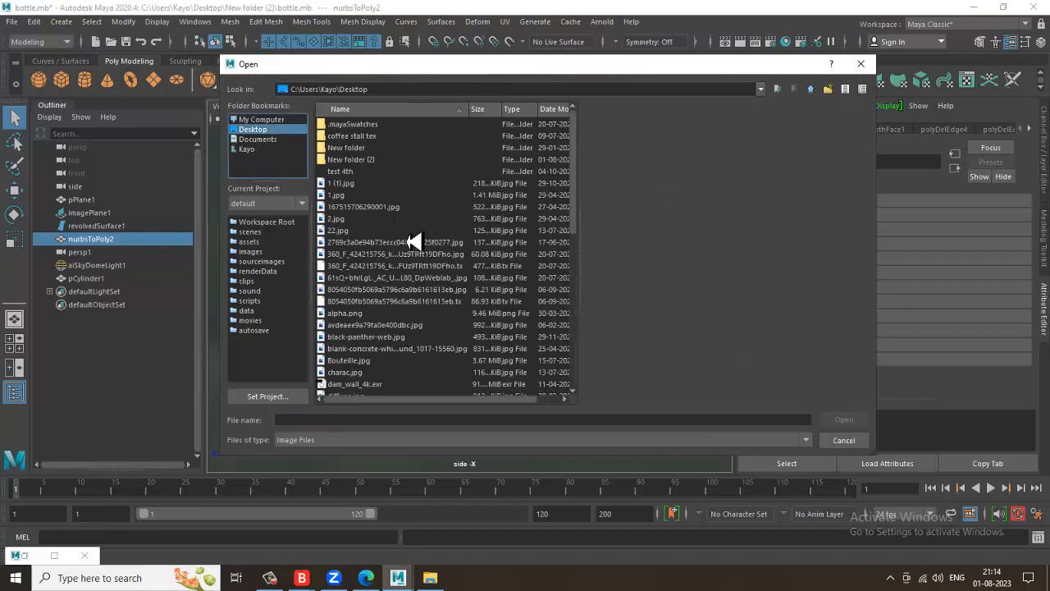
double_click(360, 161)
double_click(353, 136)
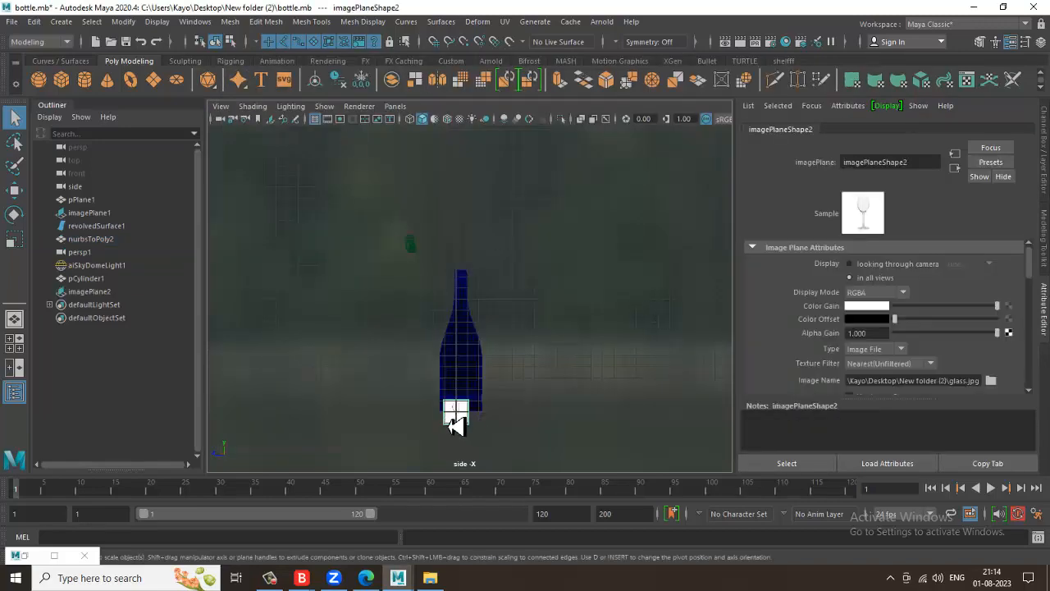
Scale up the wine glass image plane to nearly the bottle's height and move it beside the bottle.
key("r")
left_click_drag(460, 424, 539, 469)
key("w")
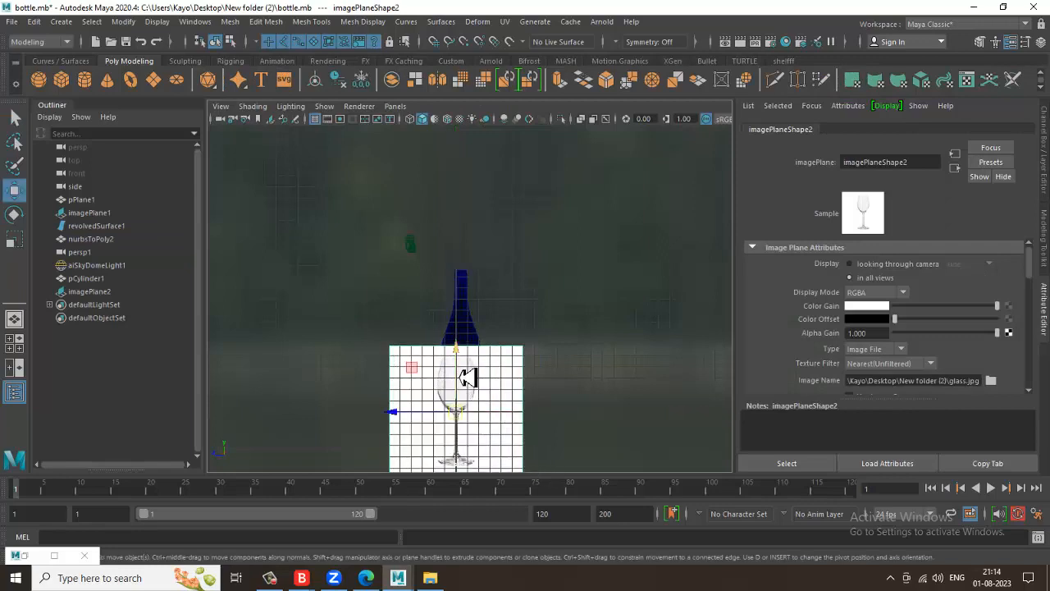
left_click_drag(472, 407, 506, 347)
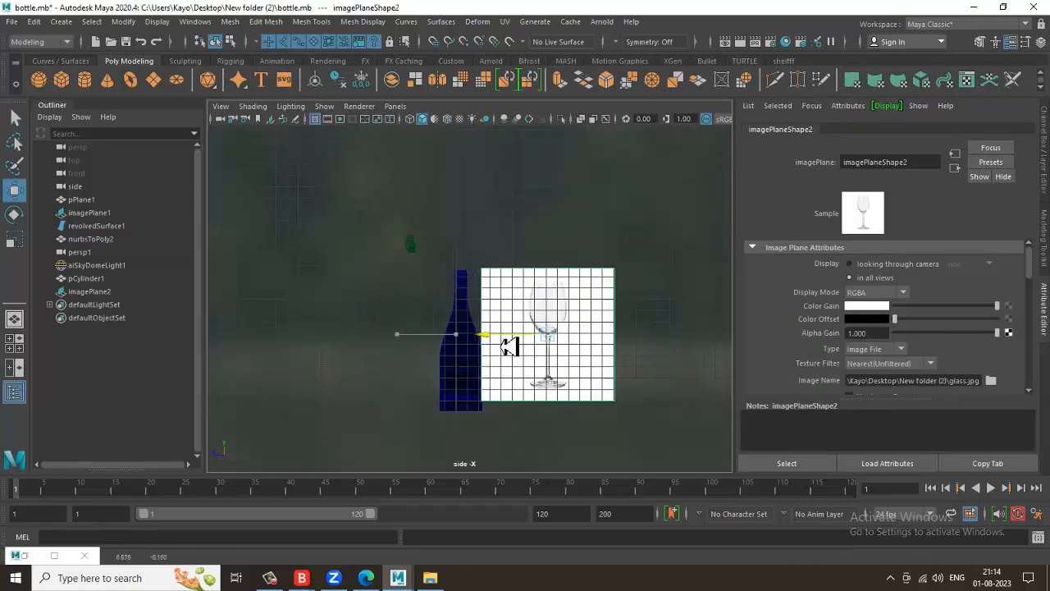
scroll(537, 286, "up", 5)
scroll(575, 307, "down", 5)
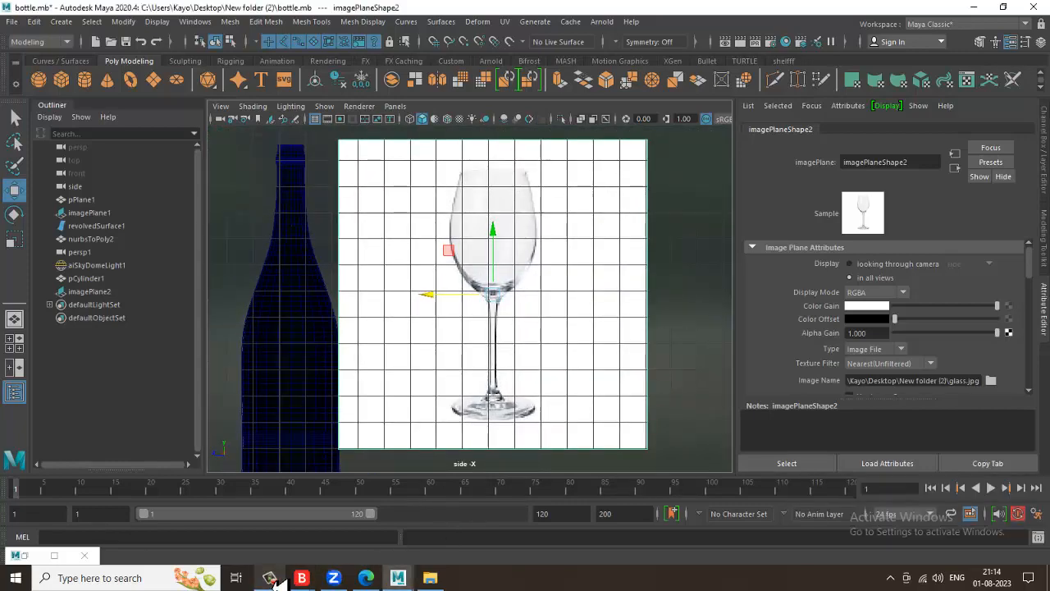
Trace the left outline of the glass bowl down to the top of the stem with the Bezier Curve tool.
left_click(60, 22)
mouse_move(141, 98)
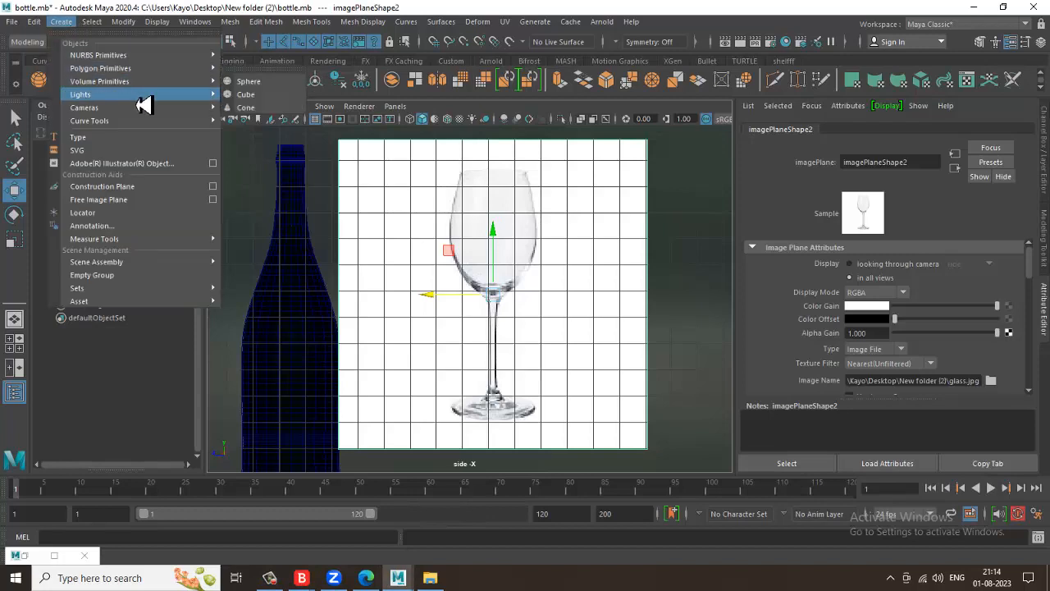
mouse_move(153, 121)
left_click(302, 150)
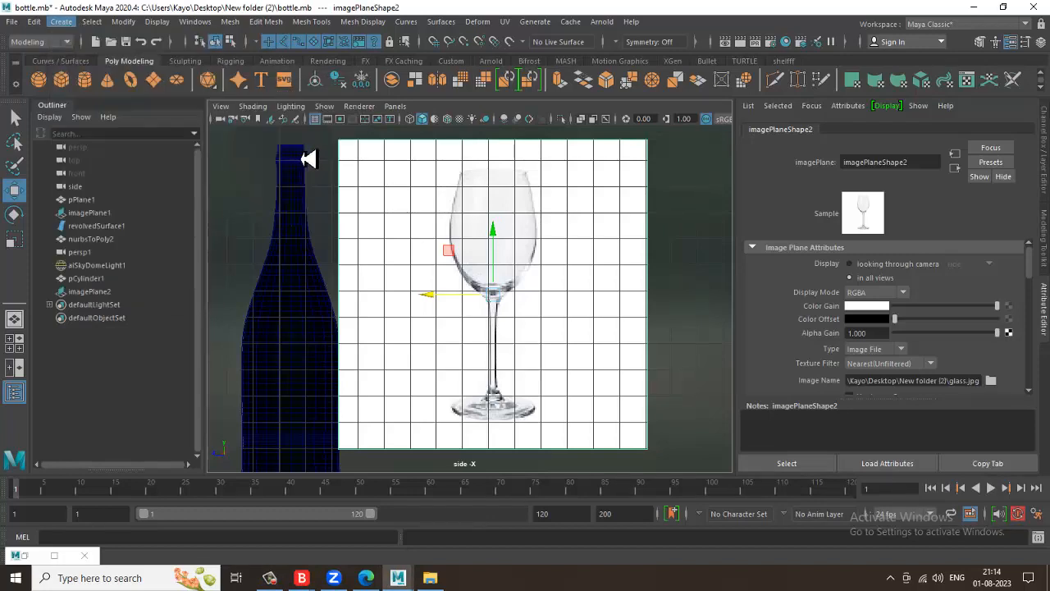
scroll(464, 197, "up", 2)
scroll(456, 197, "up", 1)
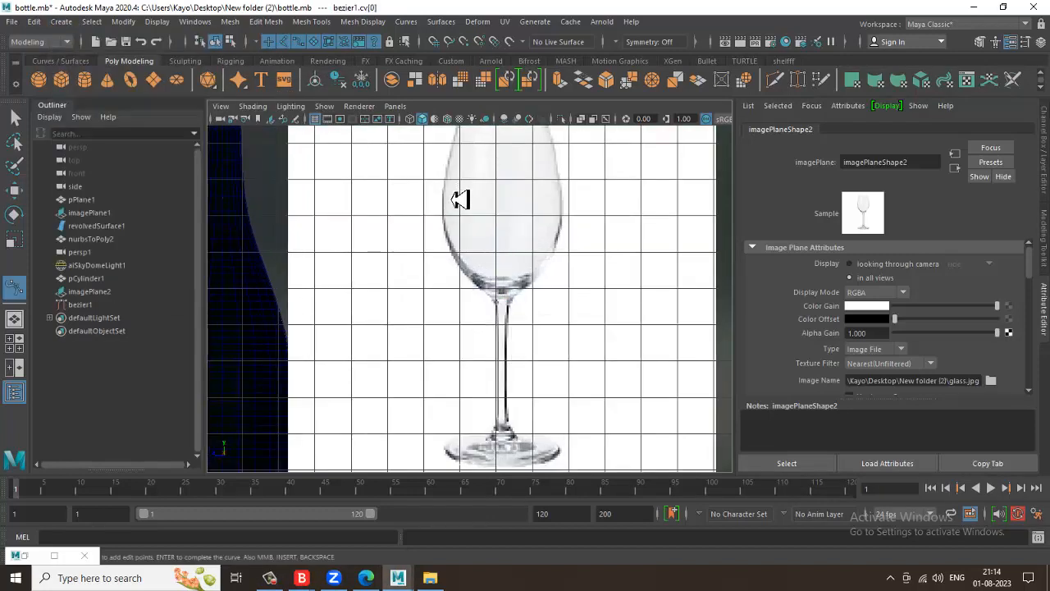
left_click_drag(443, 215, 452, 249)
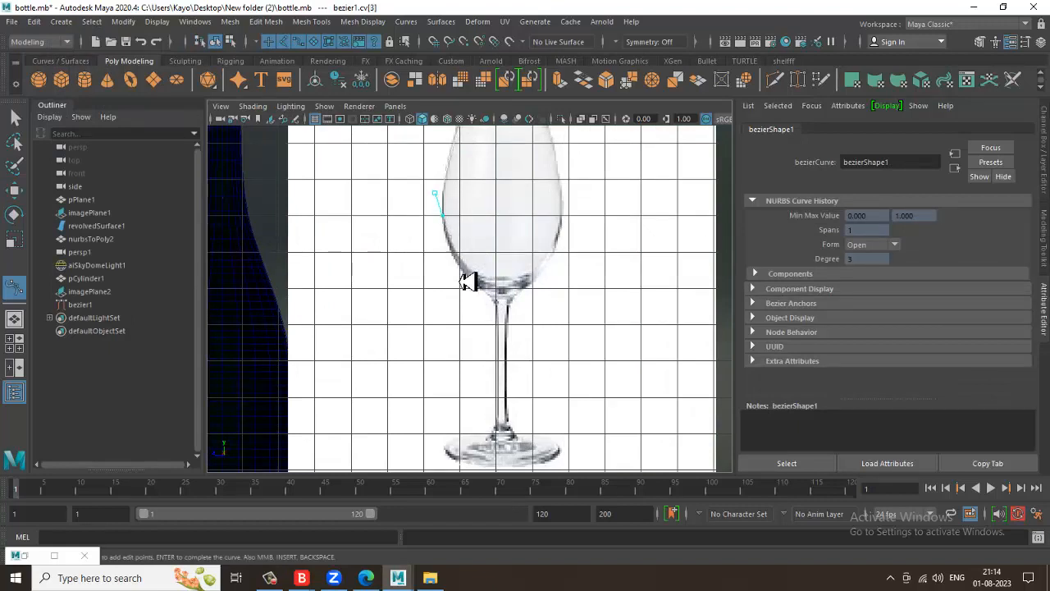
key("ctrl+z")
left_click_drag(455, 251, 500, 317)
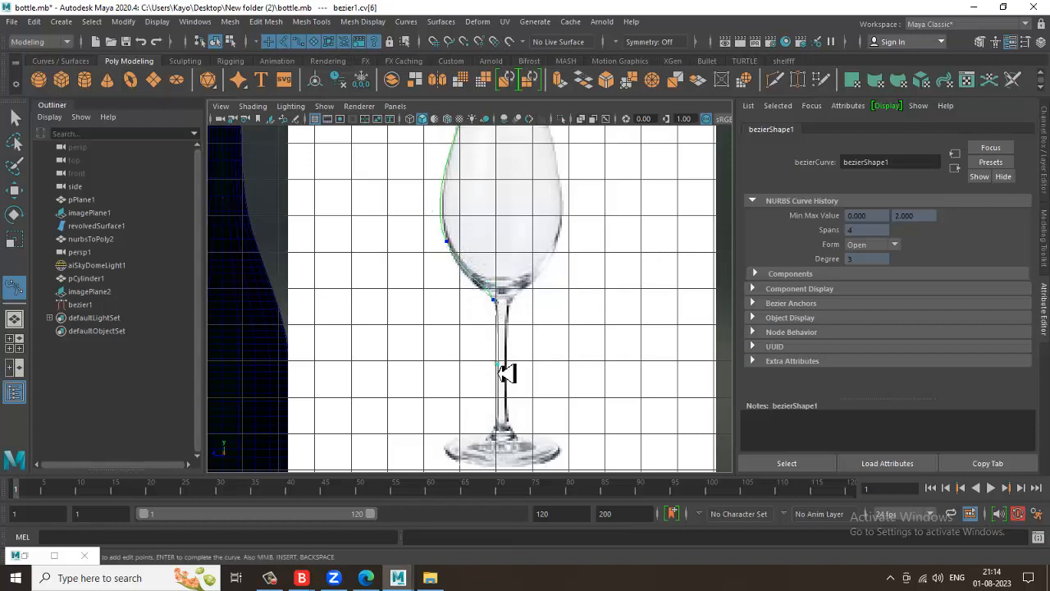
Continue the Bezier curve down the stem and around the foot to its bottom centre, and finish the curve.
left_click_drag(499, 371, 502, 389)
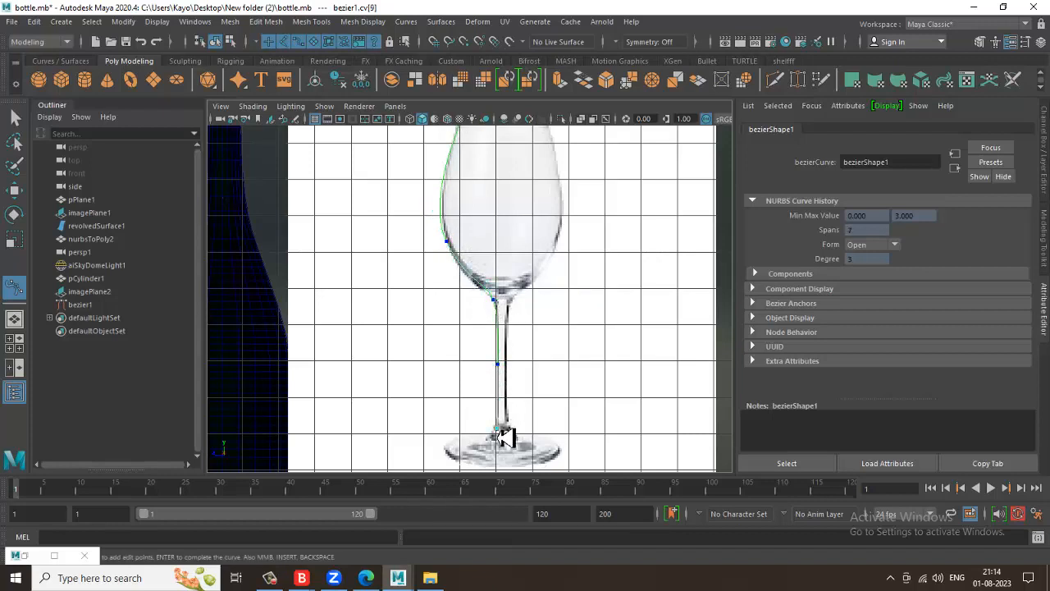
left_click_drag(497, 429, 481, 445)
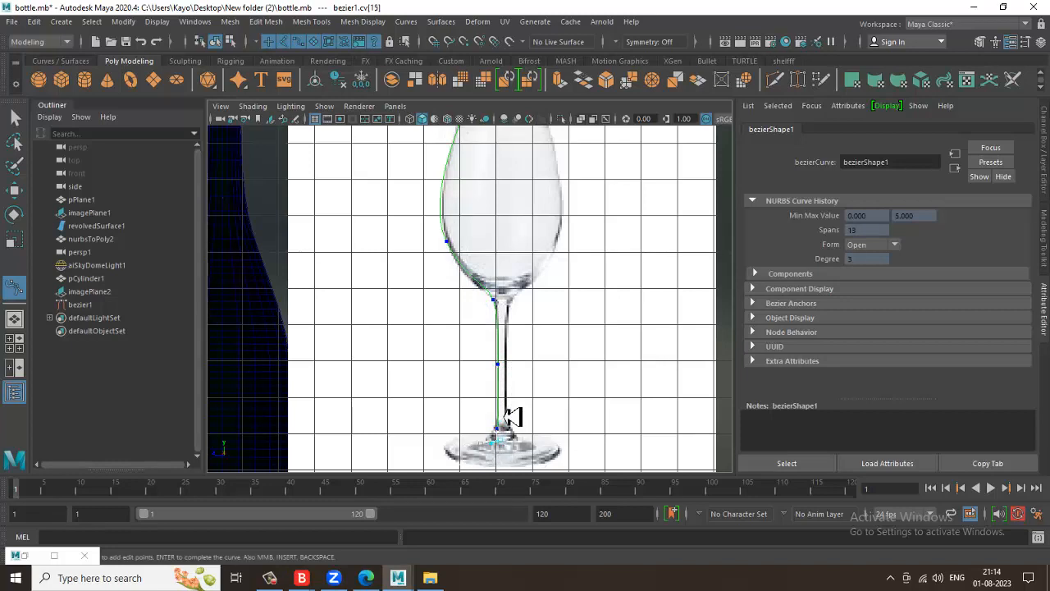
key("ctrl+z")
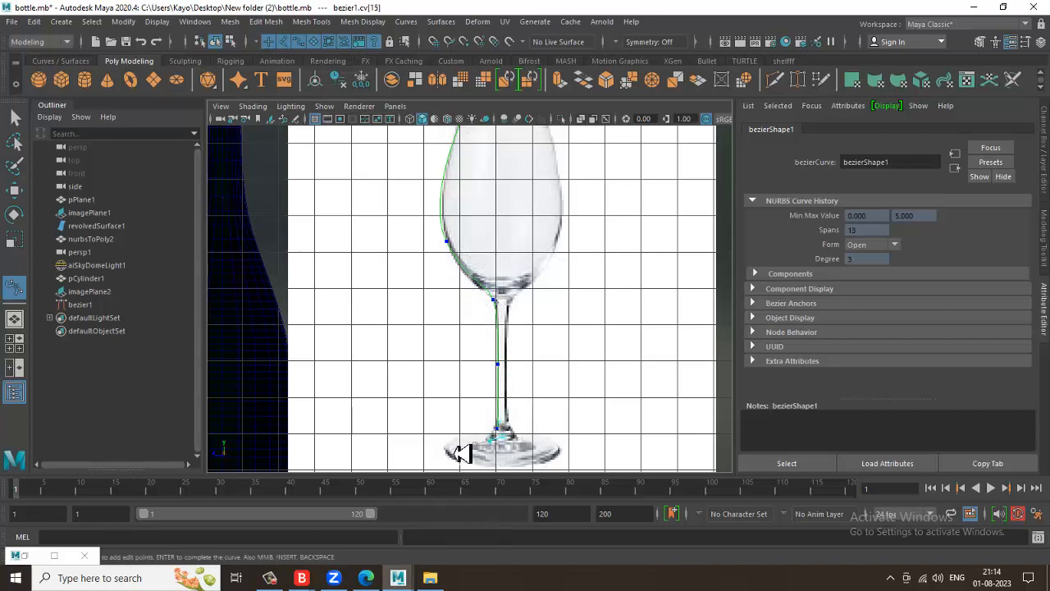
key("ctrl+z")
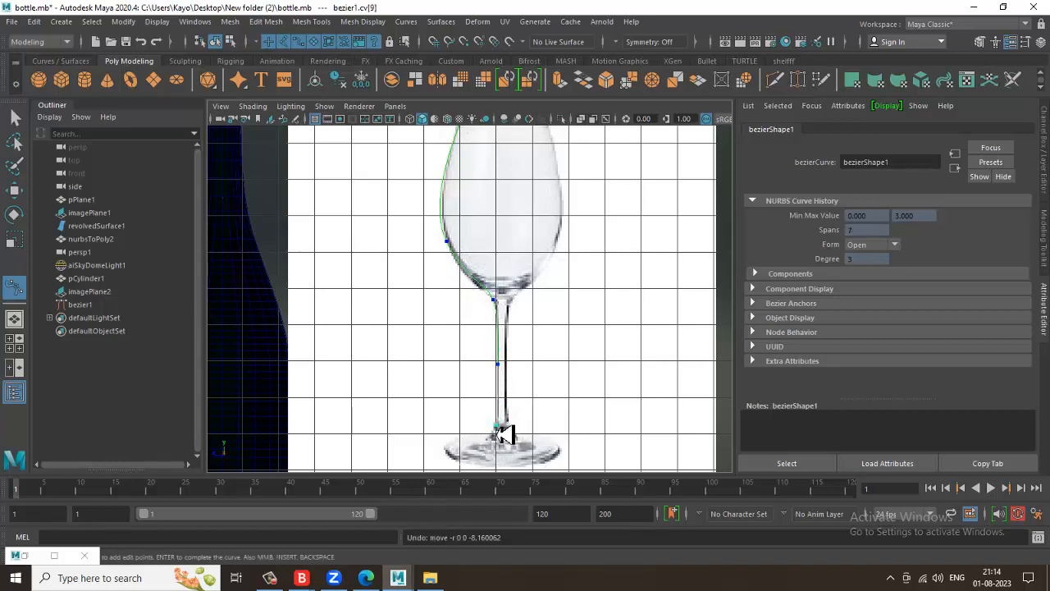
left_click_drag(490, 448, 446, 452)
key("ctrl+z")
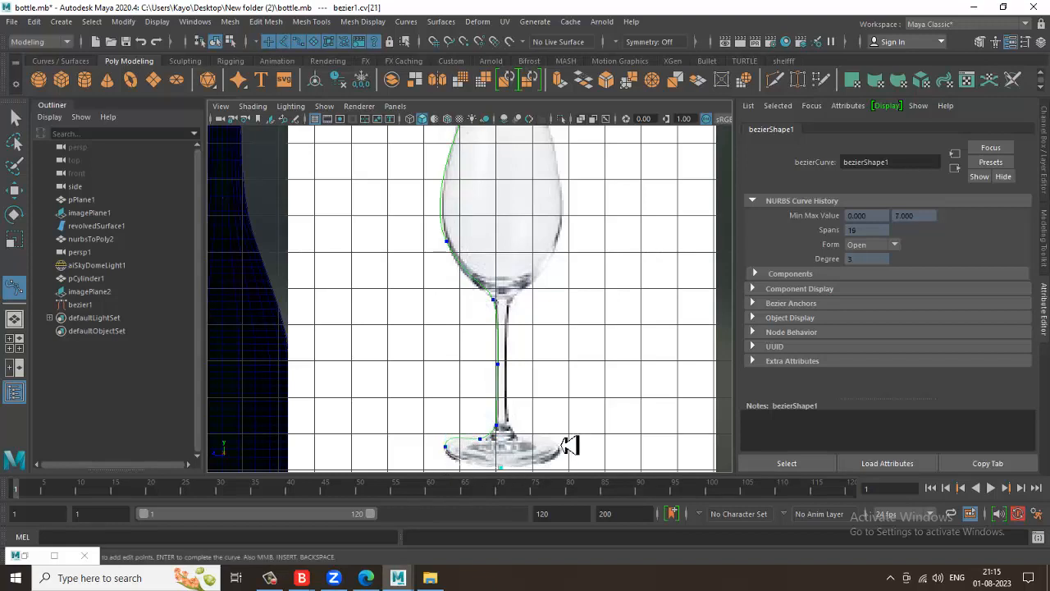
key("Return")
scroll(561, 327, "down", 3)
middle_click_drag(548, 315, 539, 319)
scroll(533, 315, "up", 2)
key("ctrl+z")
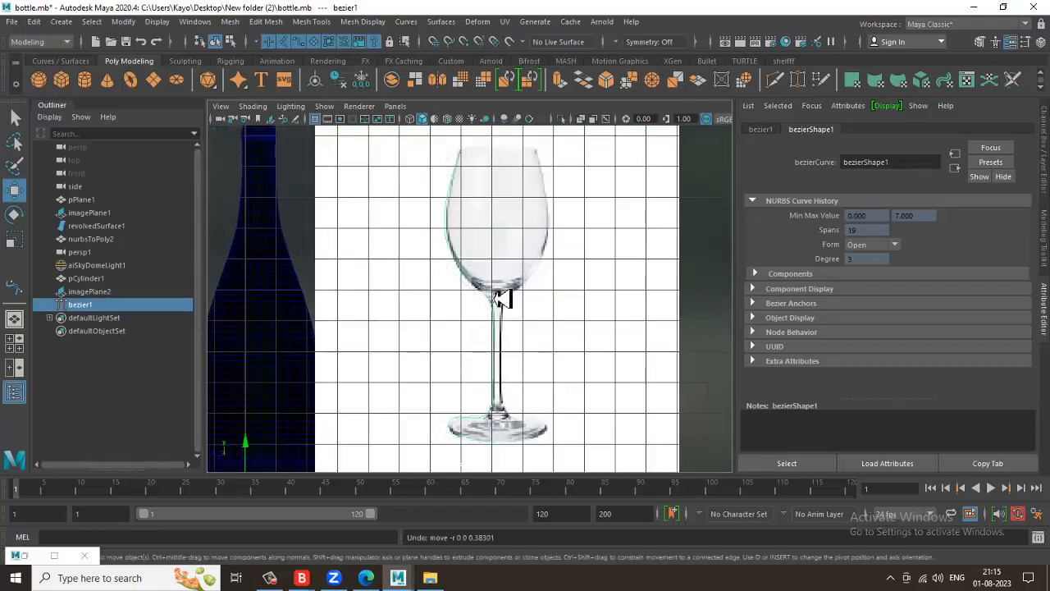
Adjust the curve's control vertices at the lower bowl and the top of the stem to match the reference outline.
scroll(509, 297, "up", 2)
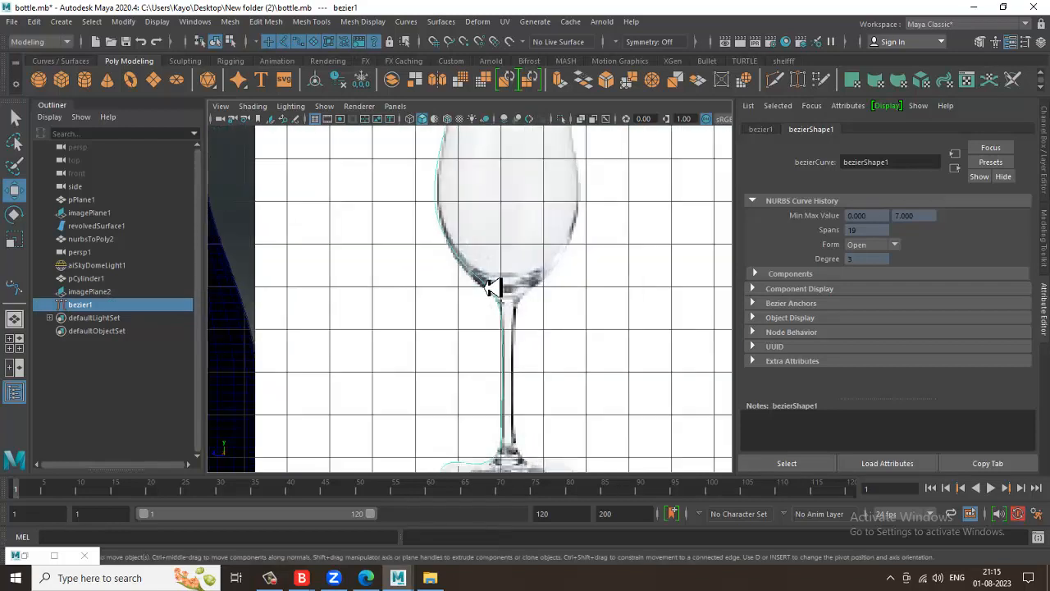
right_click_drag(485, 287, 474, 280)
mouse_move(428, 245)
left_mouse_down()
mouse_move(474, 271)
mouse_move(443, 233)
left_mouse_up()
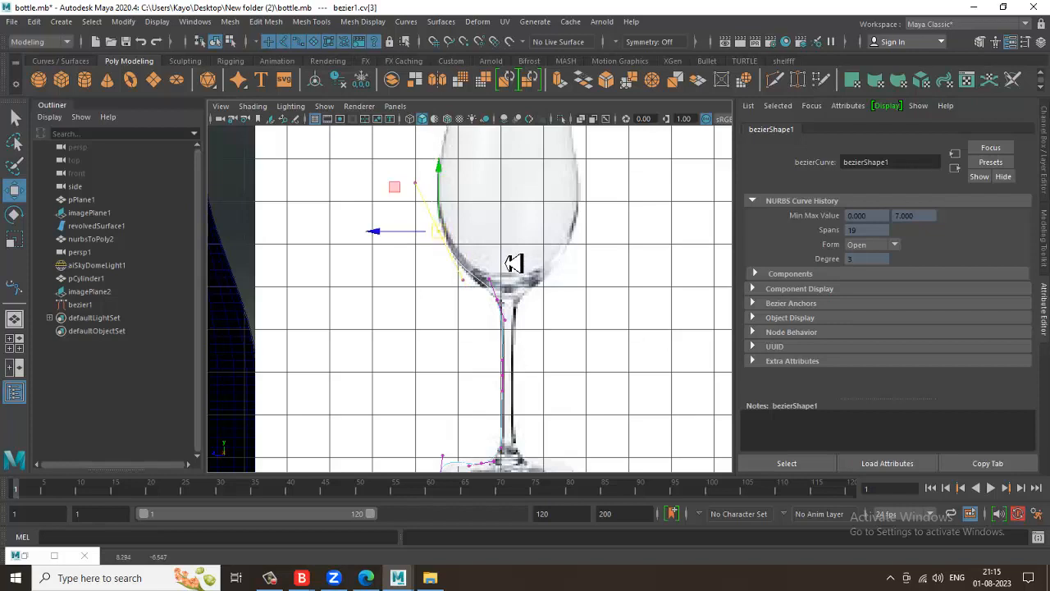
left_click(499, 306)
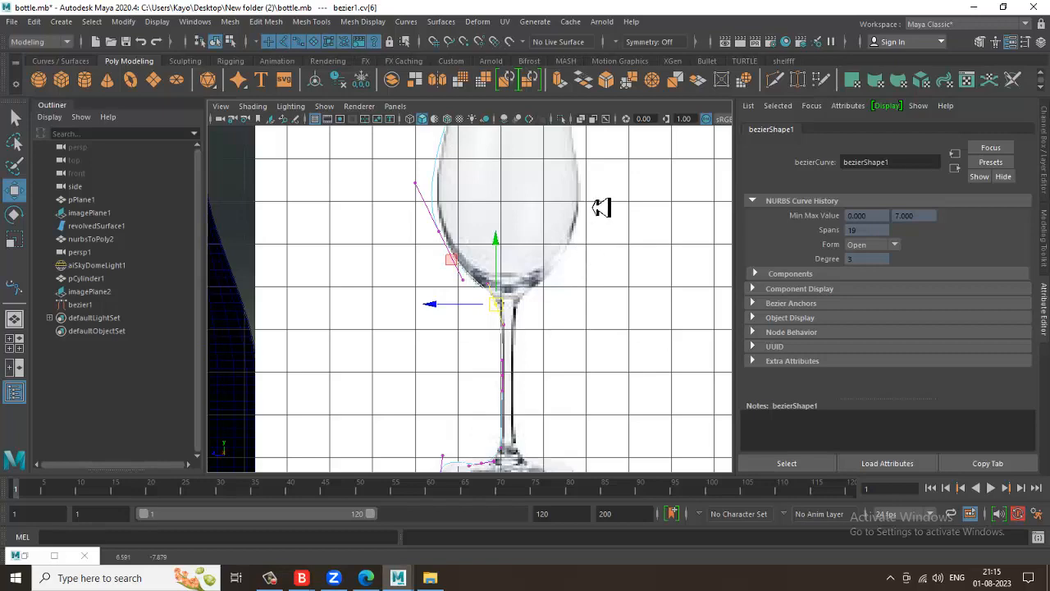
Return the glass profile curve to object mode in the perspective view and select it.
key("space")
key("space")
right_click(525, 236)
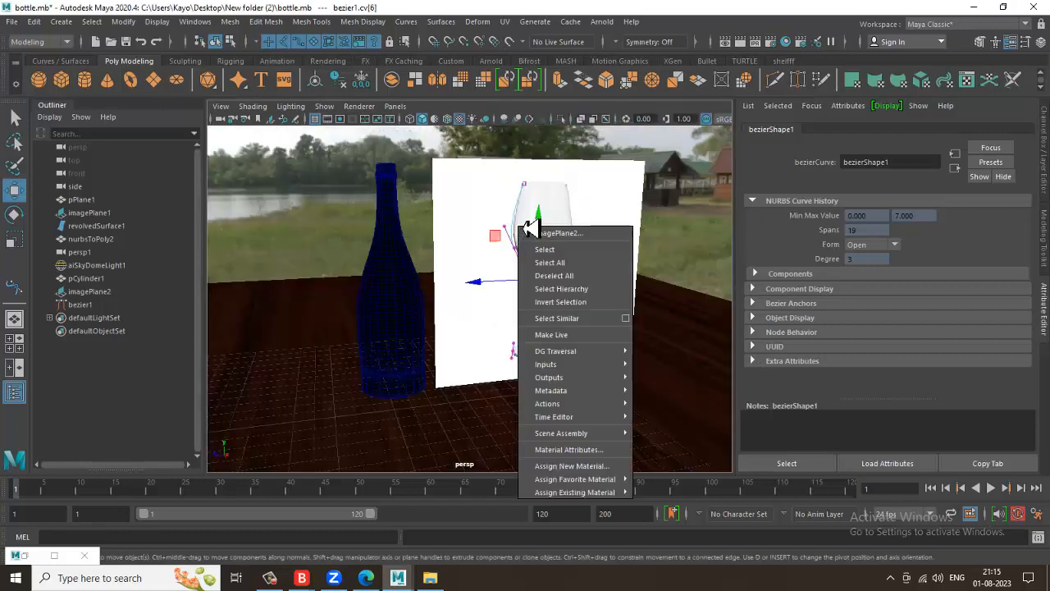
right_click_drag(525, 230, 595, 136)
left_click_drag(576, 270, 599, 285, "alt")
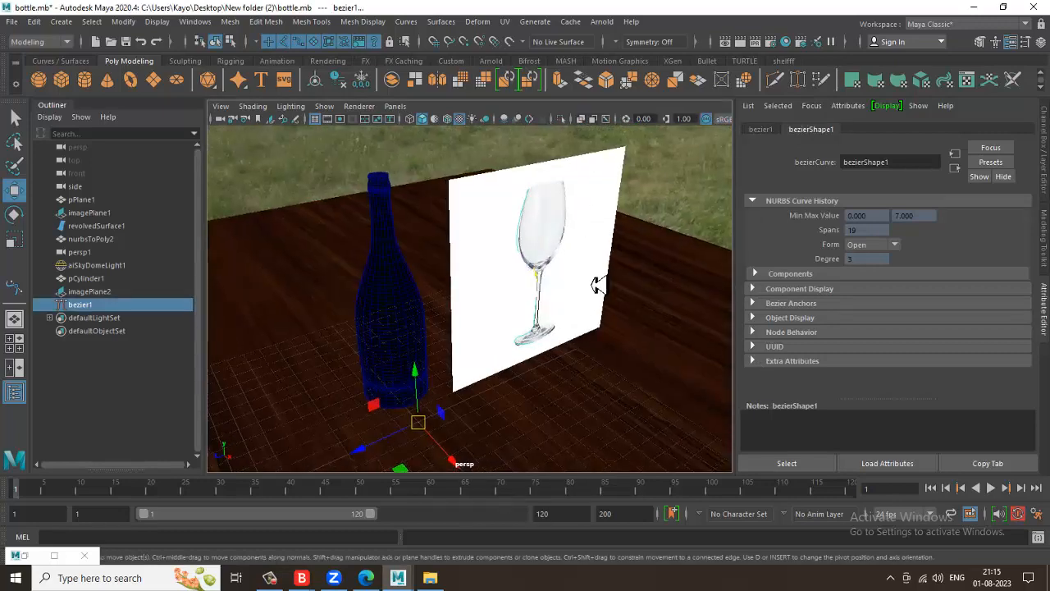
left_click(546, 265)
left_click(532, 263)
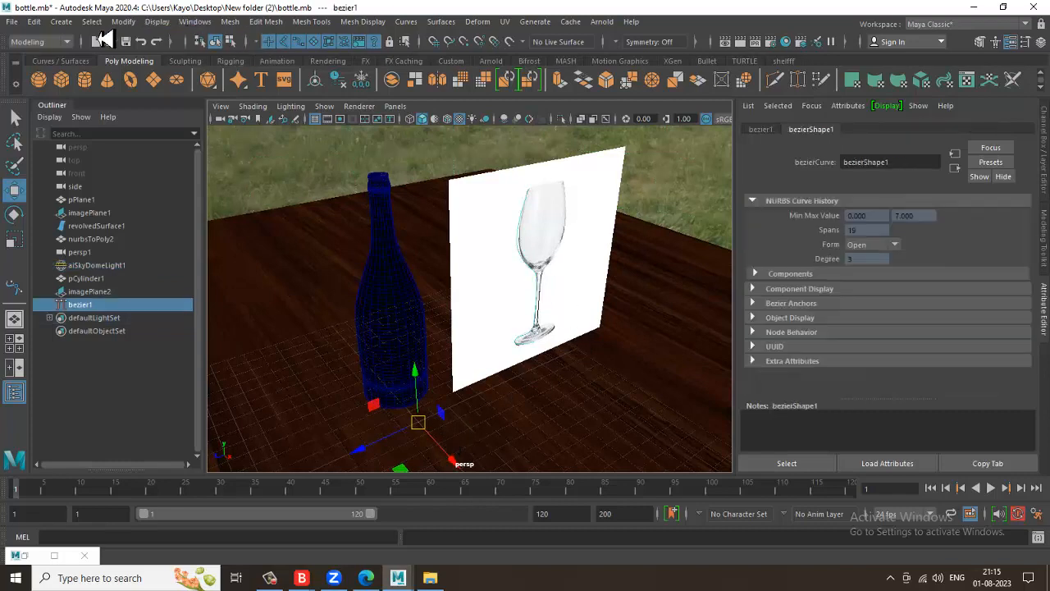
Center the pivot of the profile curve and move the curve out in front of the image plane.
left_click(123, 21)
left_click(152, 117)
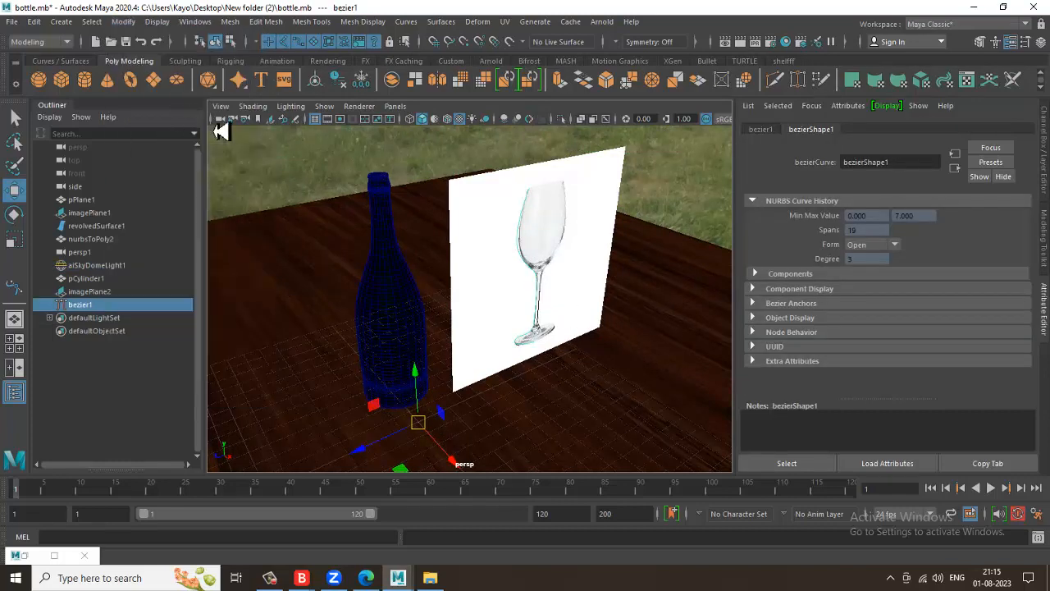
left_click(124, 21)
left_click(182, 119)
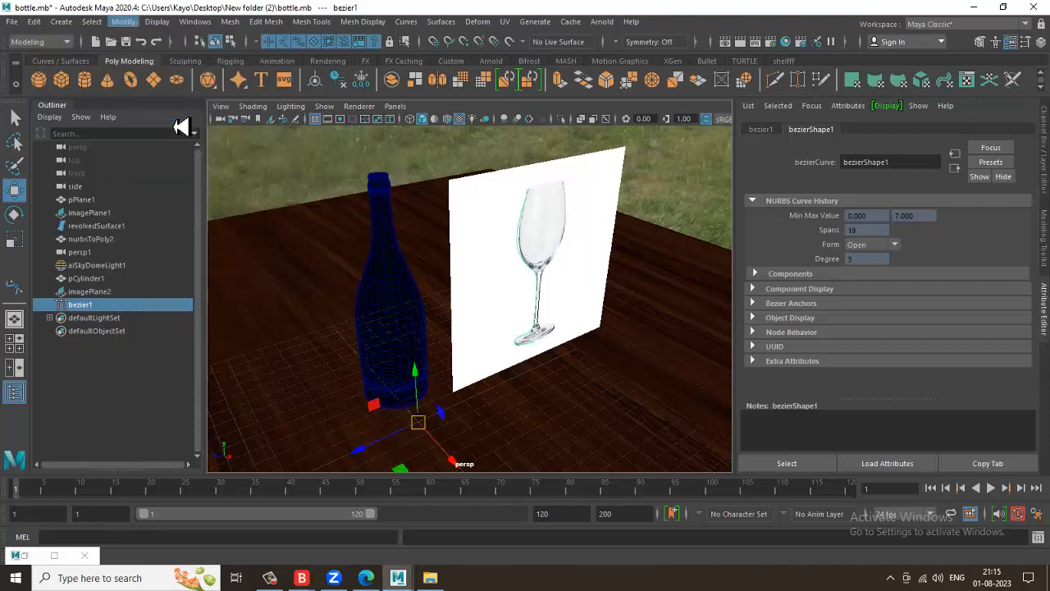
left_click_drag(574, 306, 614, 333)
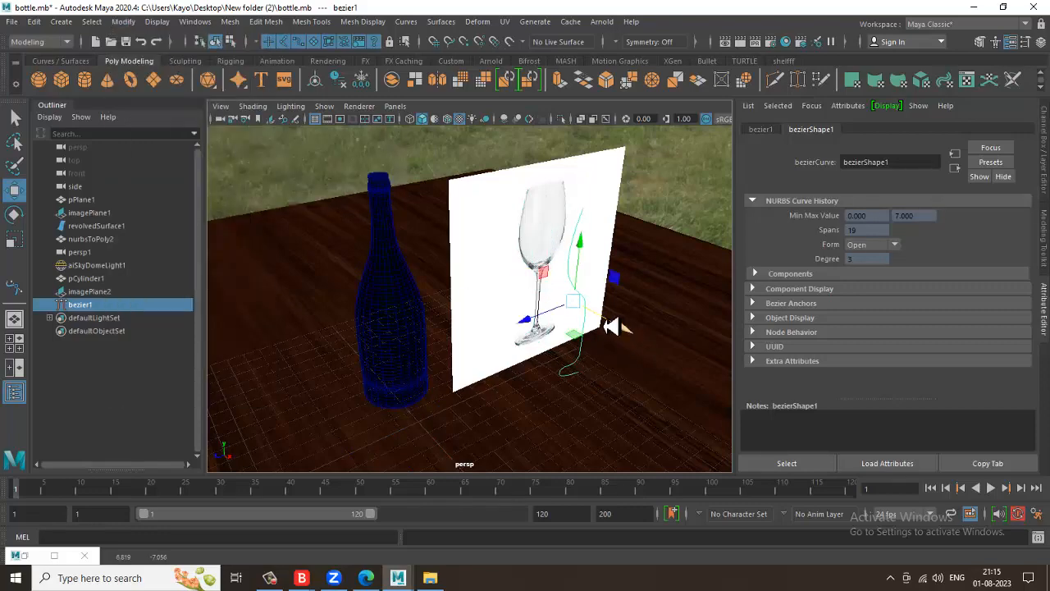
Move the profile curve's pivot onto the glass's central stem axis in the side view, and return to the perspective view.
key("space")
key("space")
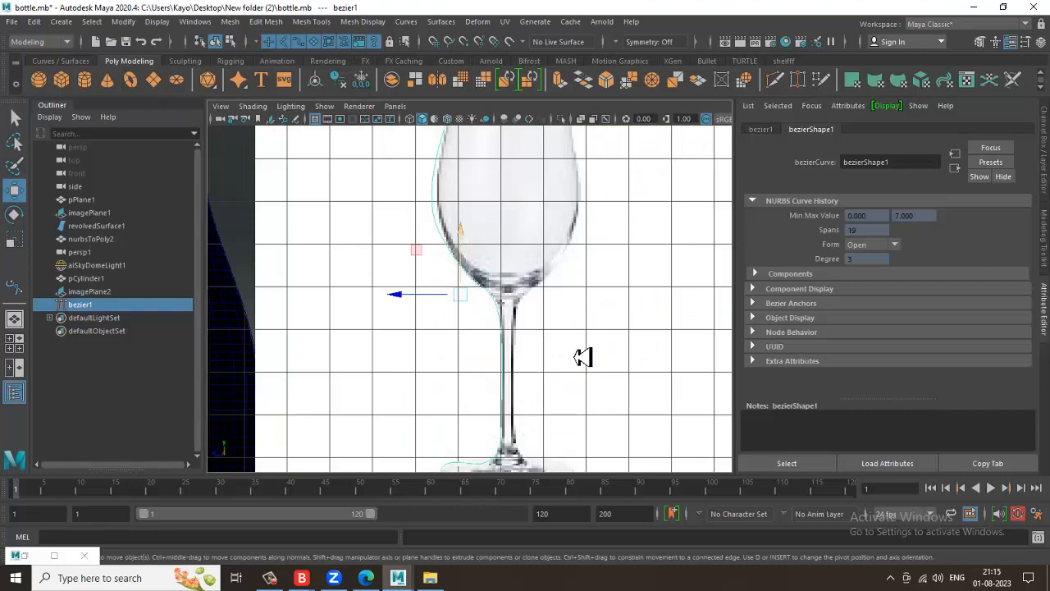
key("d")
left_click_drag(418, 311, 466, 309)
key("space")
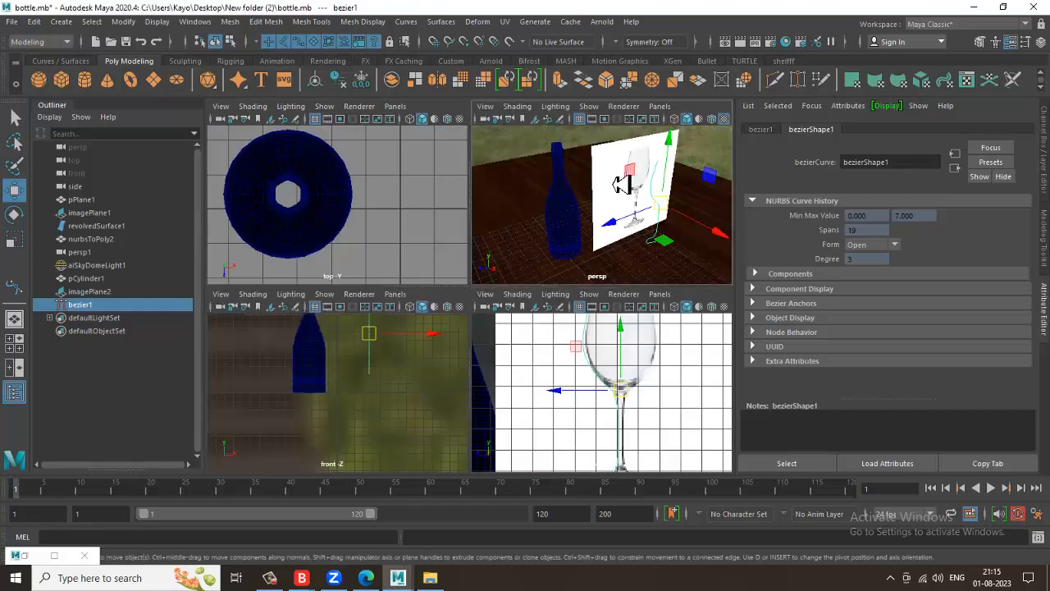
key("space")
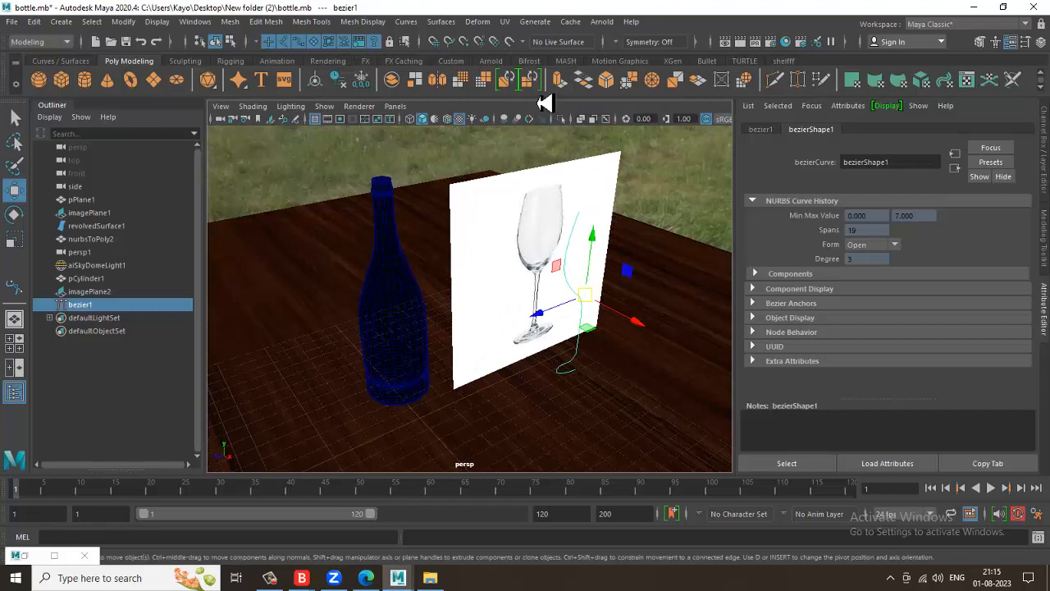
Revolve the Bezier profile curve into a wine glass surface and bring its base up in the side view.
left_click(441, 22)
mouse_move(514, 102)
left_click(508, 81)
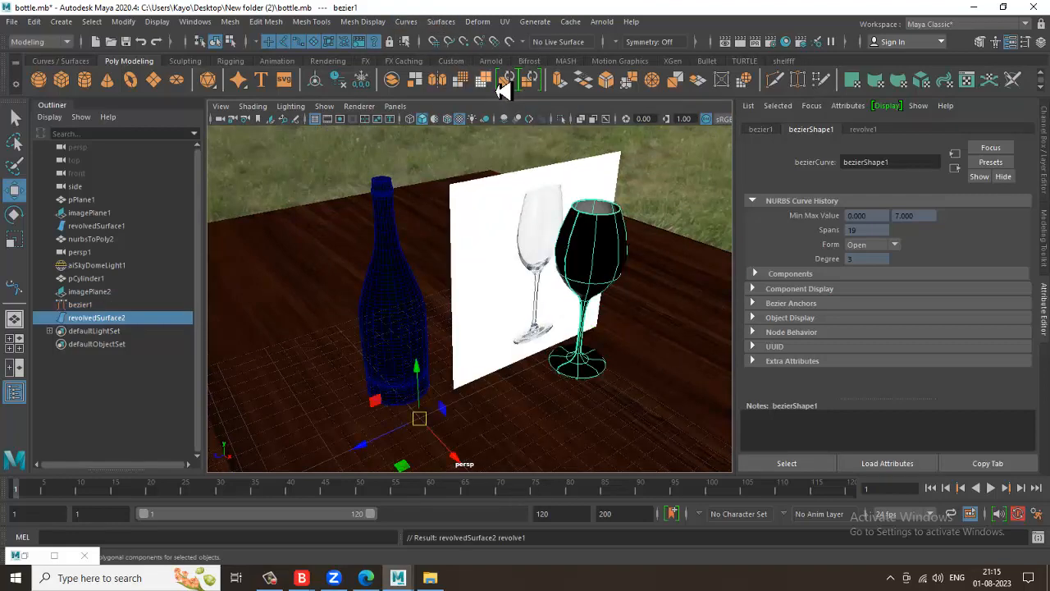
left_click_drag(600, 383, 521, 299, "alt")
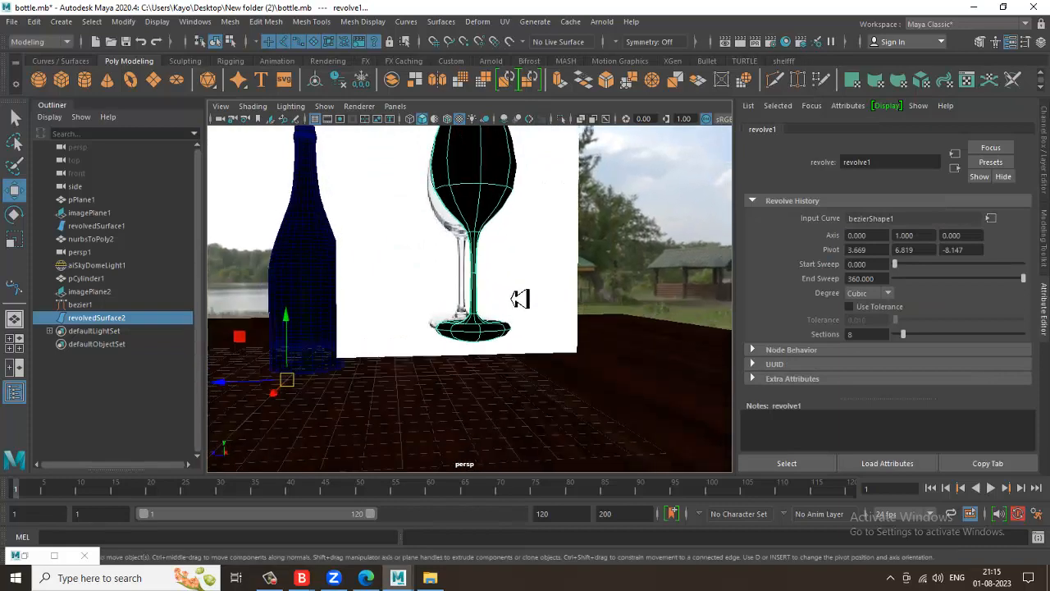
key("space")
key("space")
middle_click_drag(585, 405, 572, 240, "alt")
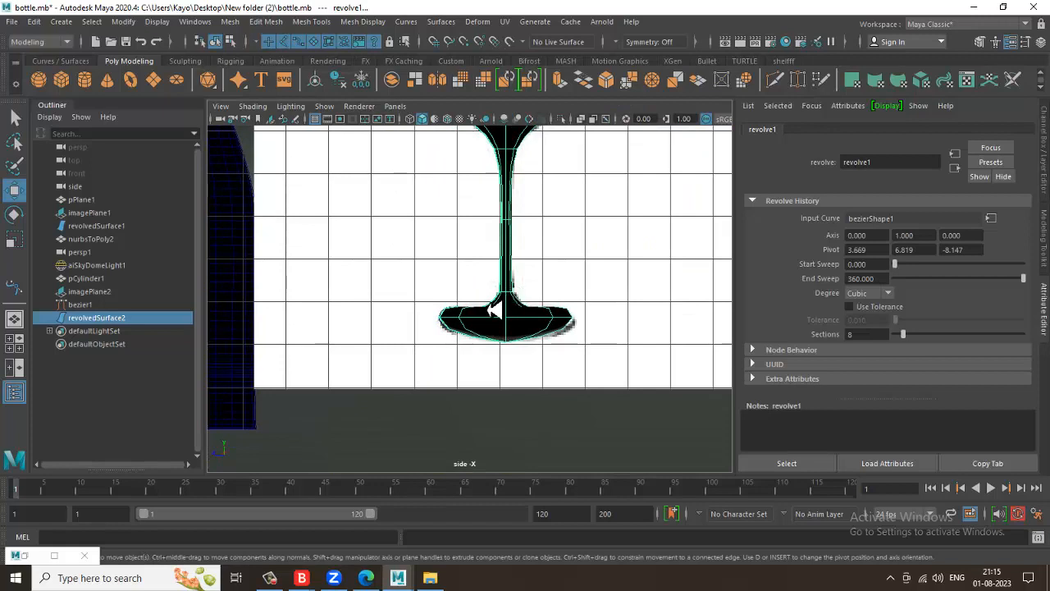
left_click(90, 305)
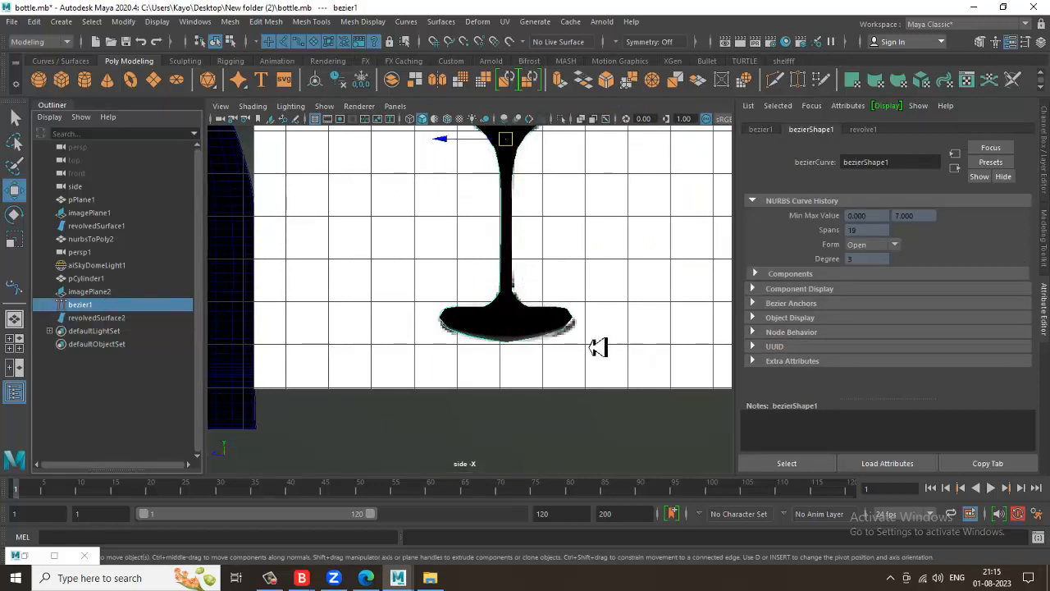
right_click_drag(459, 339, 337, 226)
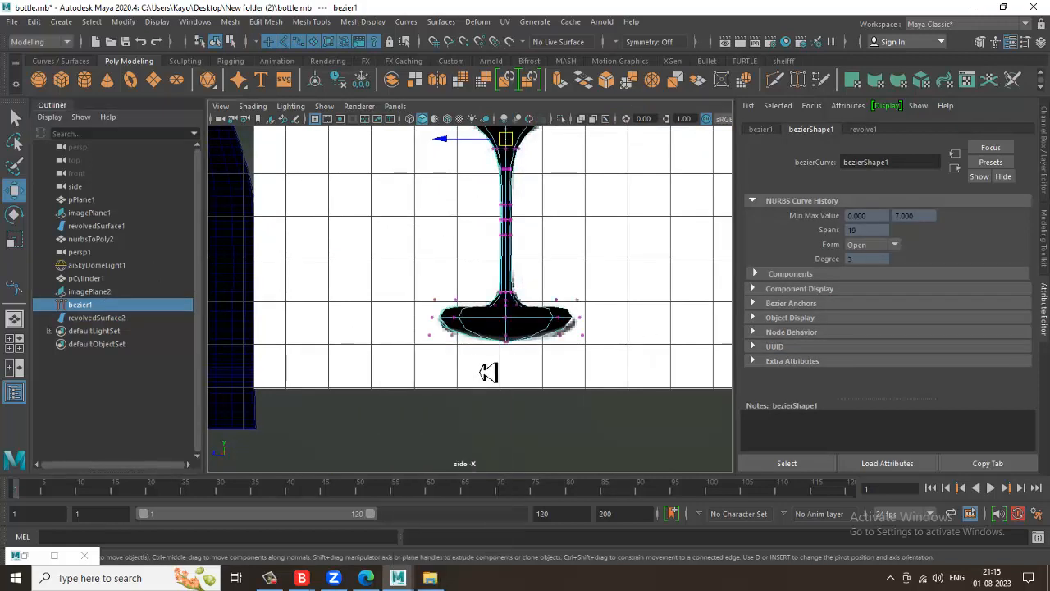
left_click(99, 304)
key("space")
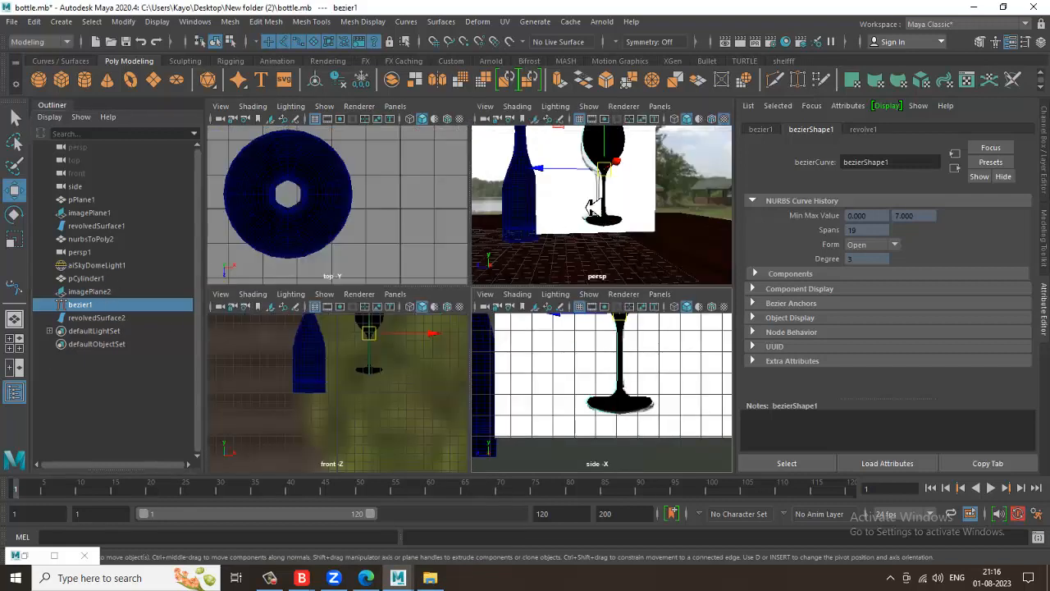
right_click_drag(375, 366, 328, 227)
right_click_drag(321, 370, 407, 197)
left_click(617, 392)
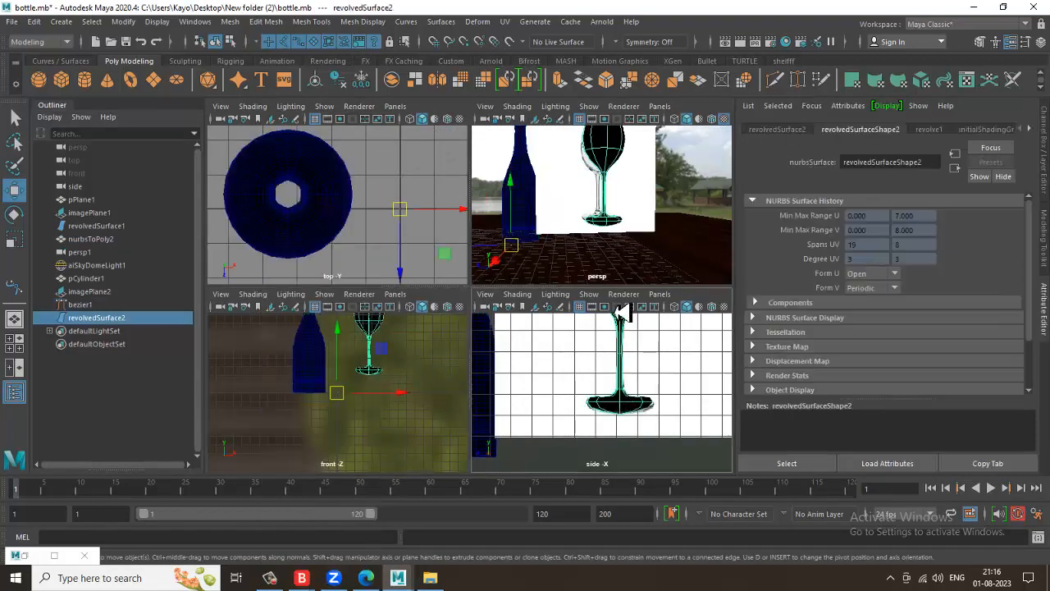
key("space")
left_click_drag(574, 256, 581, 291, "alt")
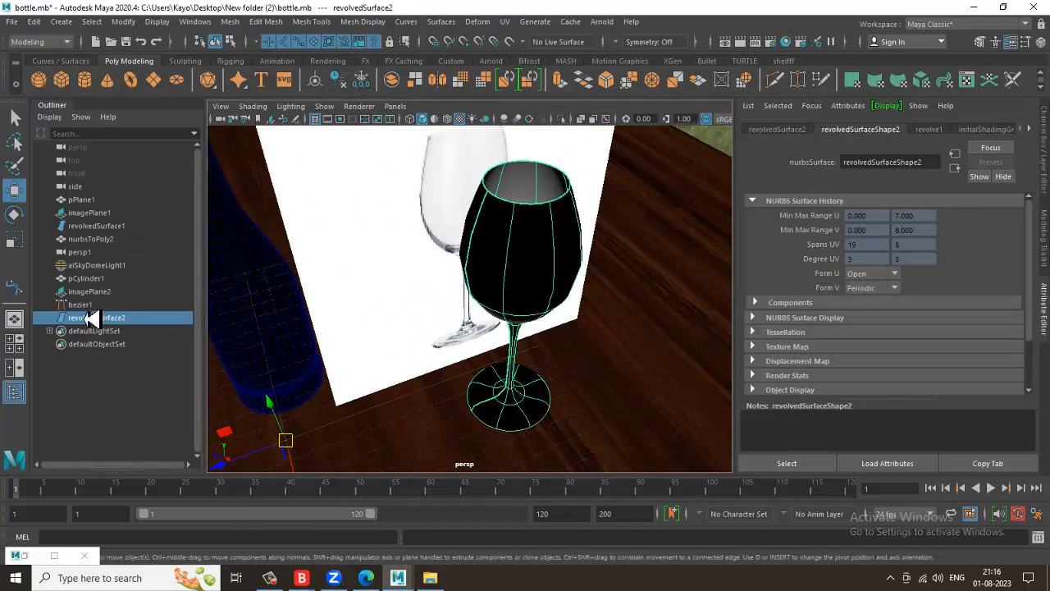
Select the glass's profile curve in the outliner and switch it to control vertex editing.
left_click(80, 304)
right_click_drag(480, 261, 406, 239)
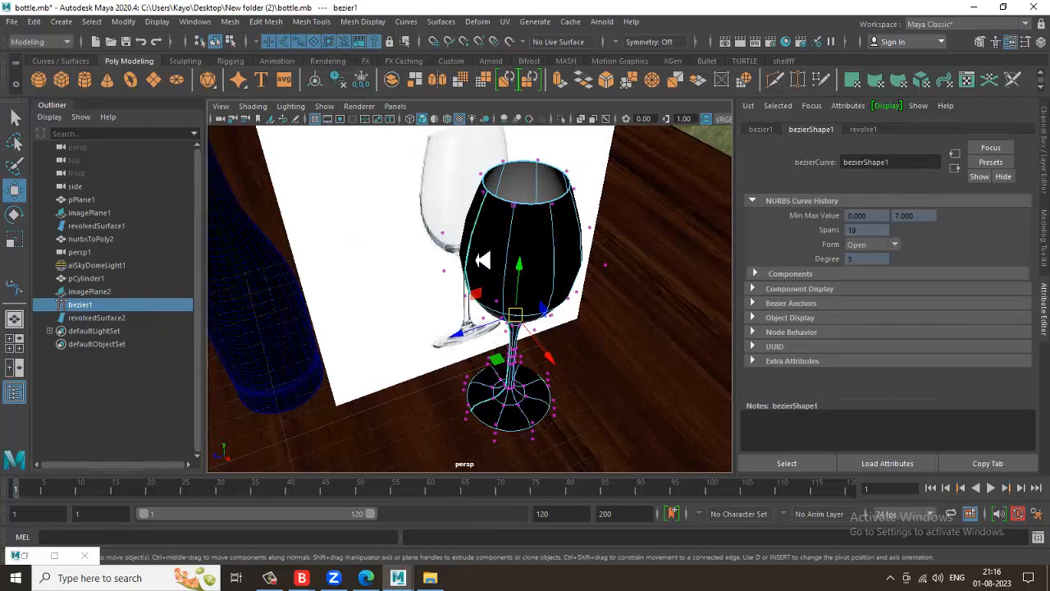
right_click_drag(483, 260, 413, 218)
left_click(484, 224)
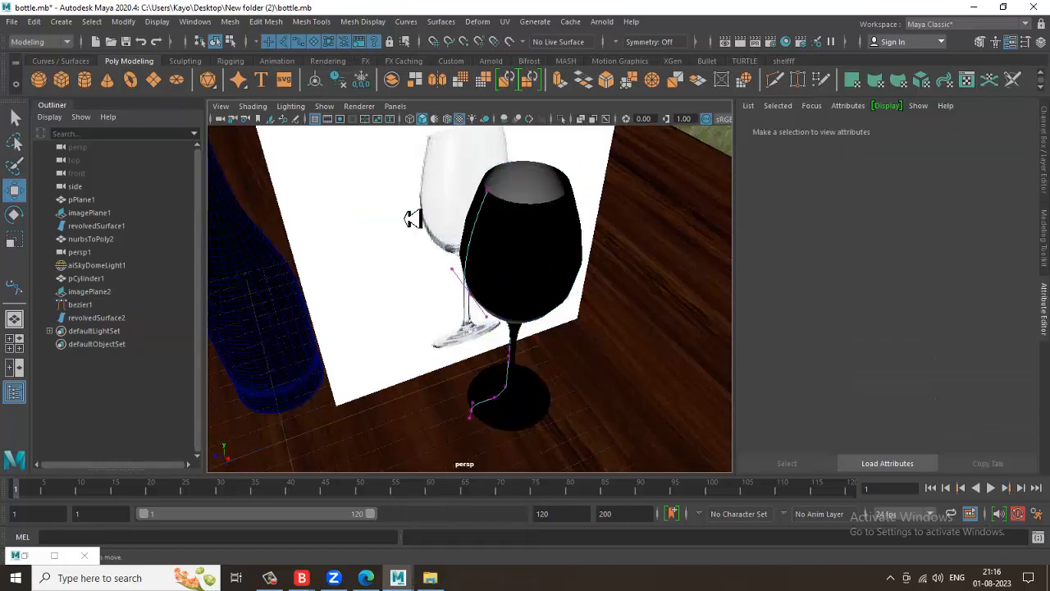
Delete the profile curve's end vertex under the center of the foot in the side view, and return to the perspective view.
key("space")
key("space")
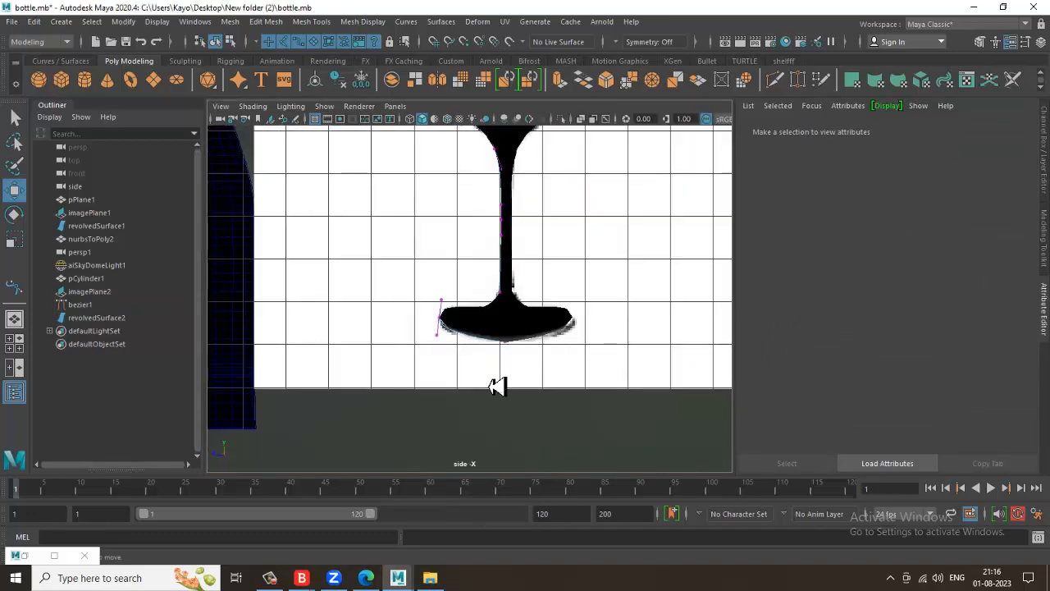
left_click(527, 346)
left_click(526, 354)
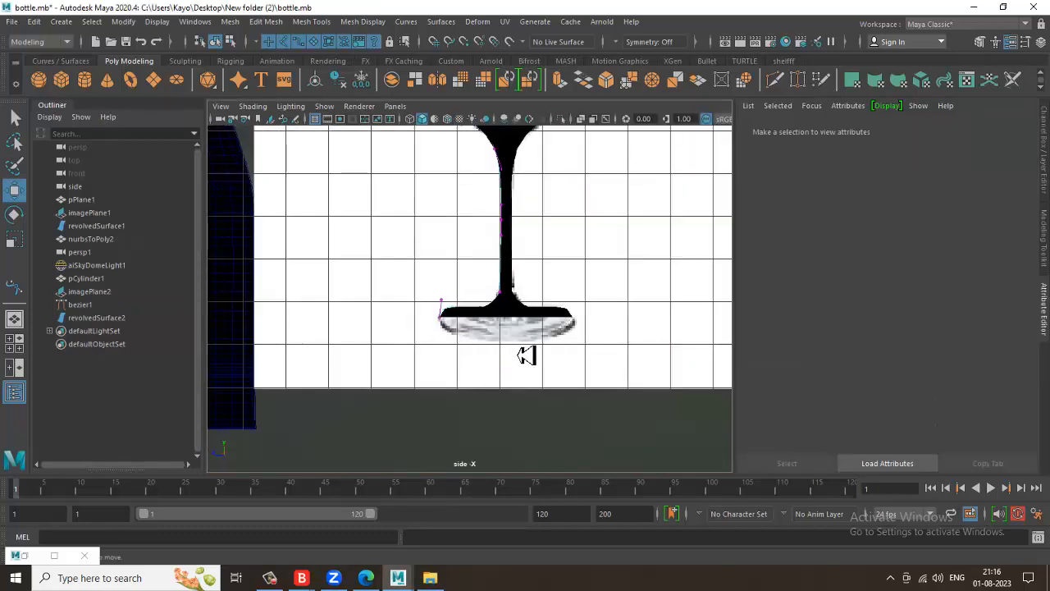
key("space")
key("space")
left_click_drag(583, 239, 441, 314, "alt")
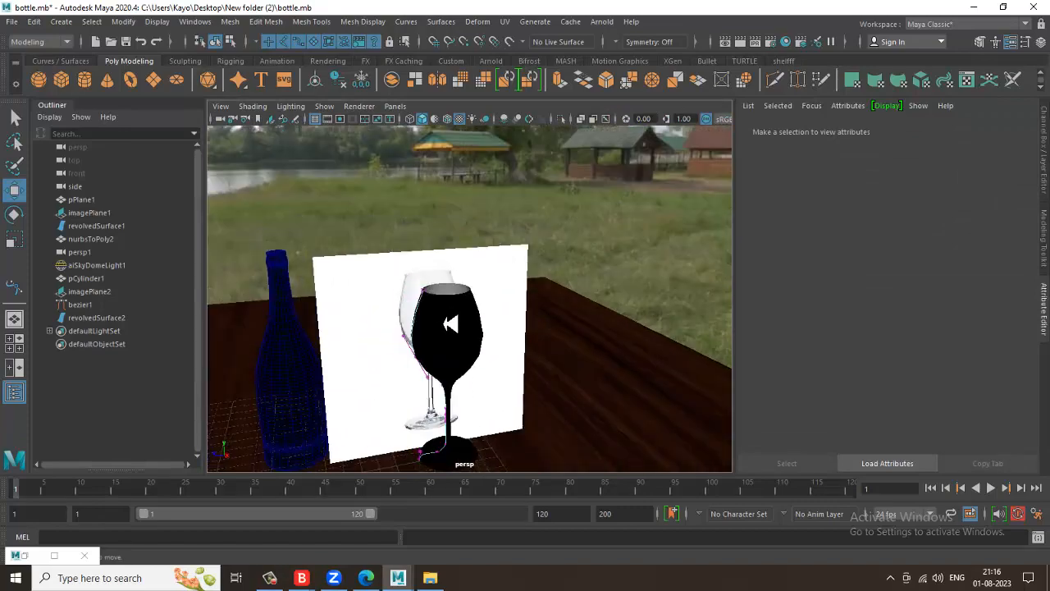
Return to object mode, select the revolved glass surface and reverse its surface direction.
right_click_drag(443, 241, 577, 133)
left_click_drag(492, 349, 525, 315, "alt")
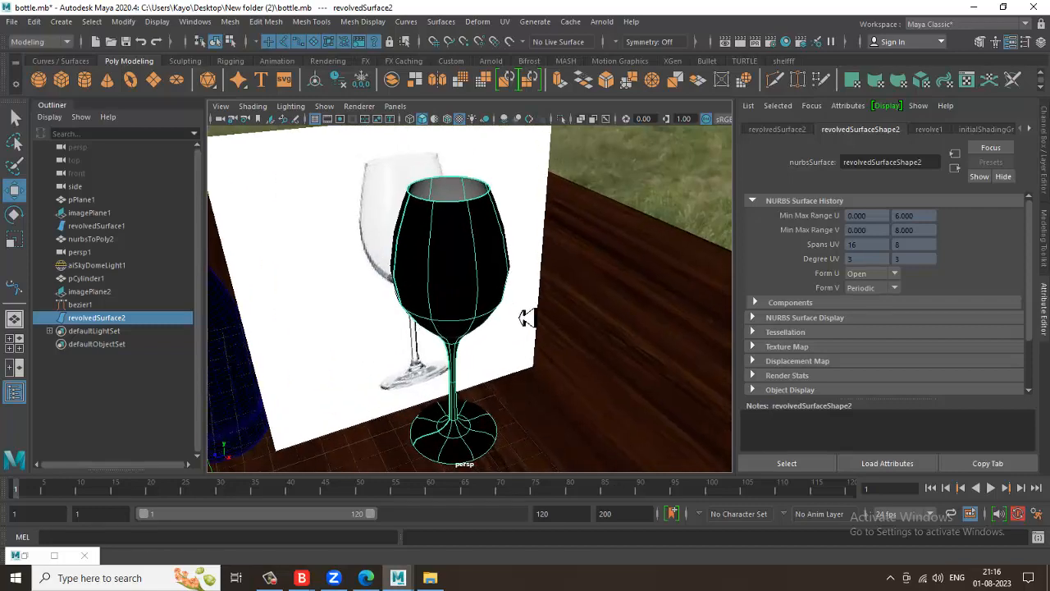
left_click(480, 23)
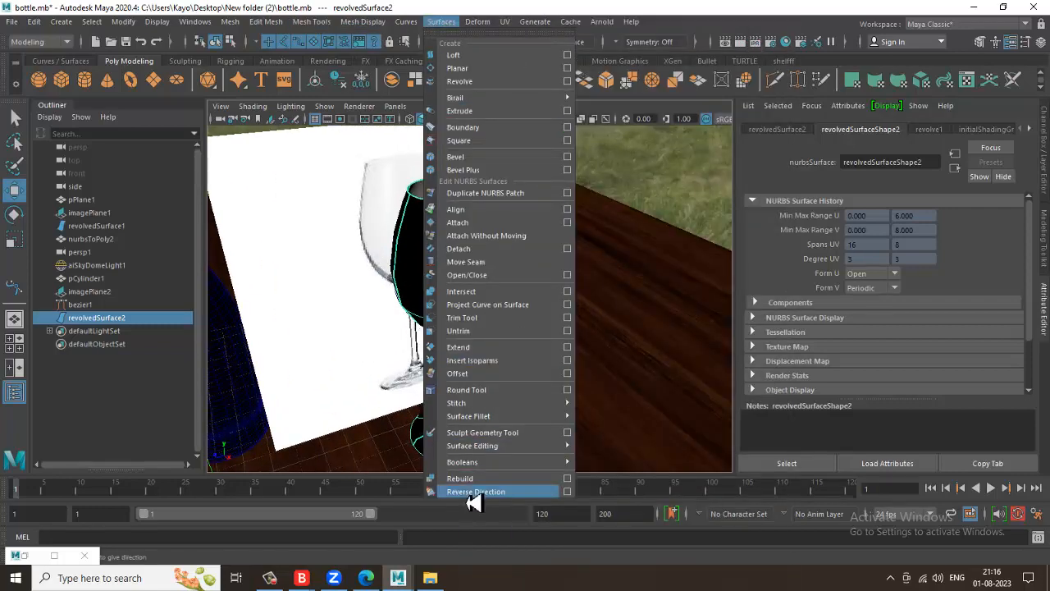
left_click(475, 491)
mouse_move(488, 232)
left_mouse_down("alt")
mouse_move(520, 215)
mouse_move(371, 235)
left_mouse_up("alt")
left_click(373, 236)
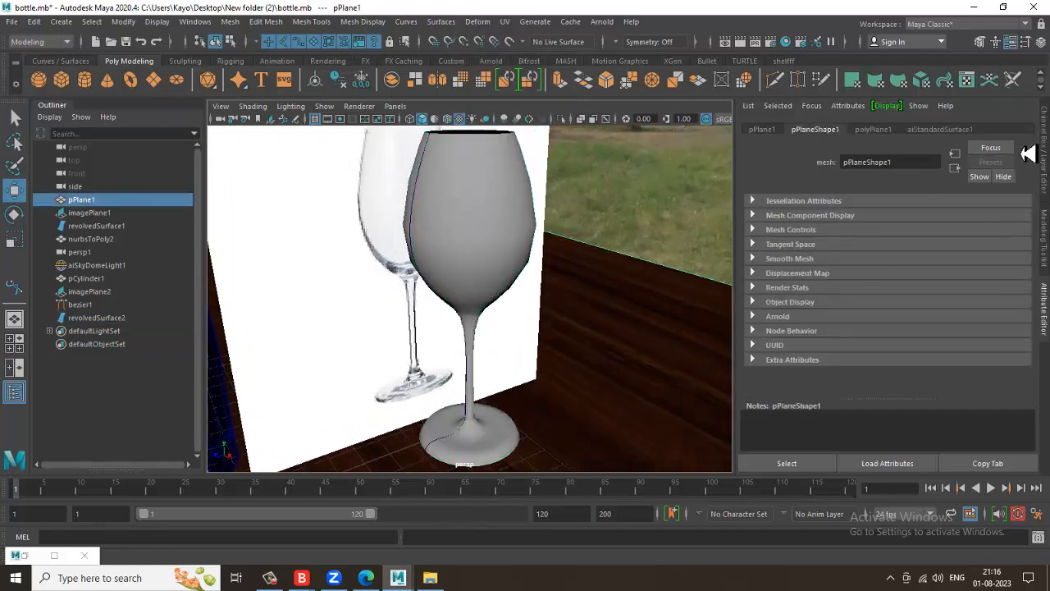
Hide the wine glass reference image by setting imagePlane2's display mode to None.
left_click(295, 167)
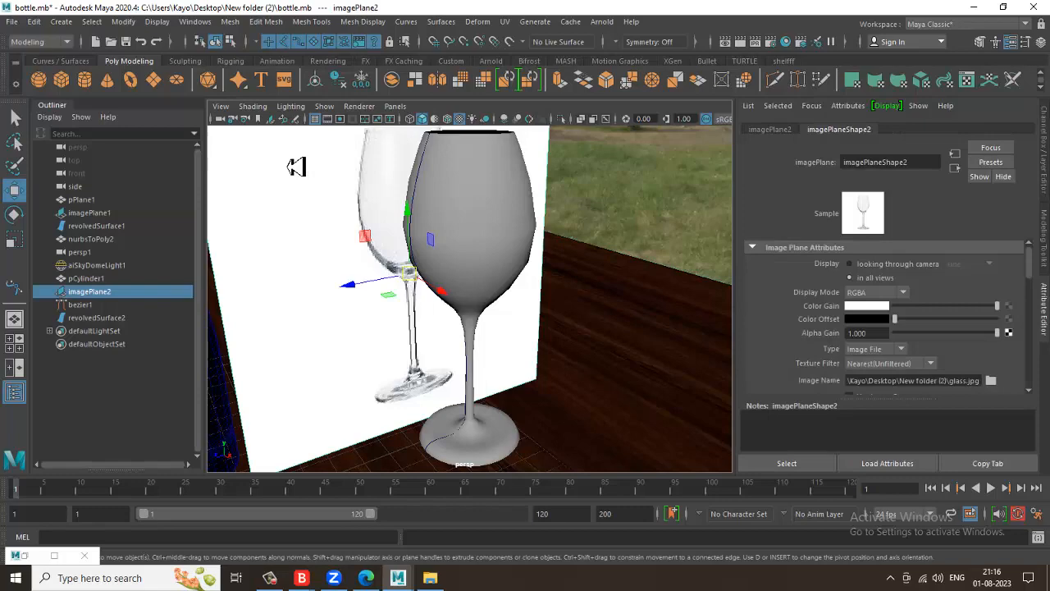
left_click(882, 293)
left_click(869, 307)
scroll(495, 312, "down", 3)
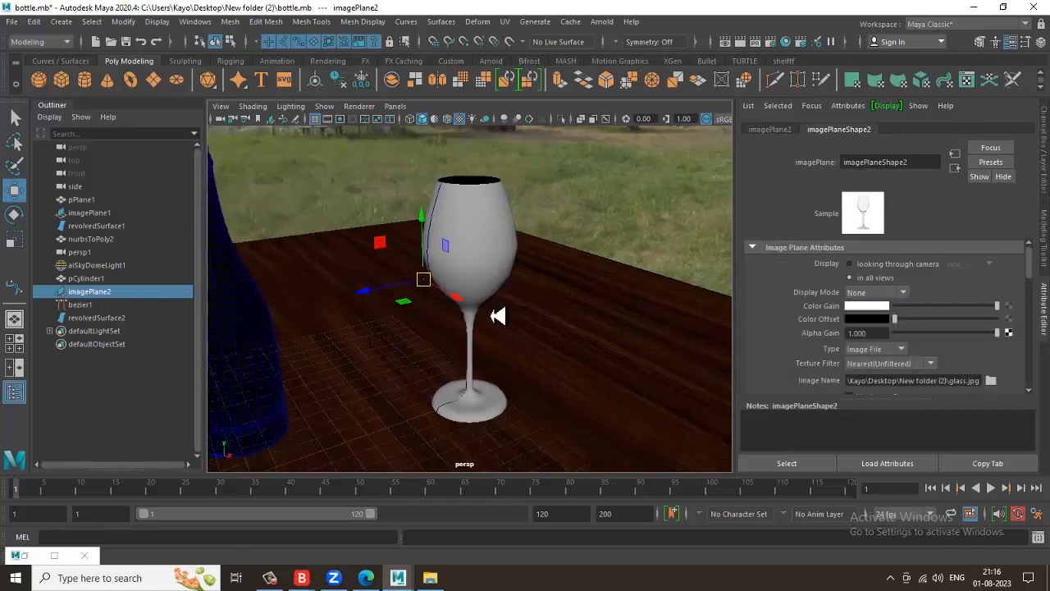
scroll(484, 276, "down", 2)
Select the revolved glass surface and center its pivot.
left_click(484, 277)
left_click_drag(484, 276, 553, 293, "alt")
scroll(521, 232, "up", 2)
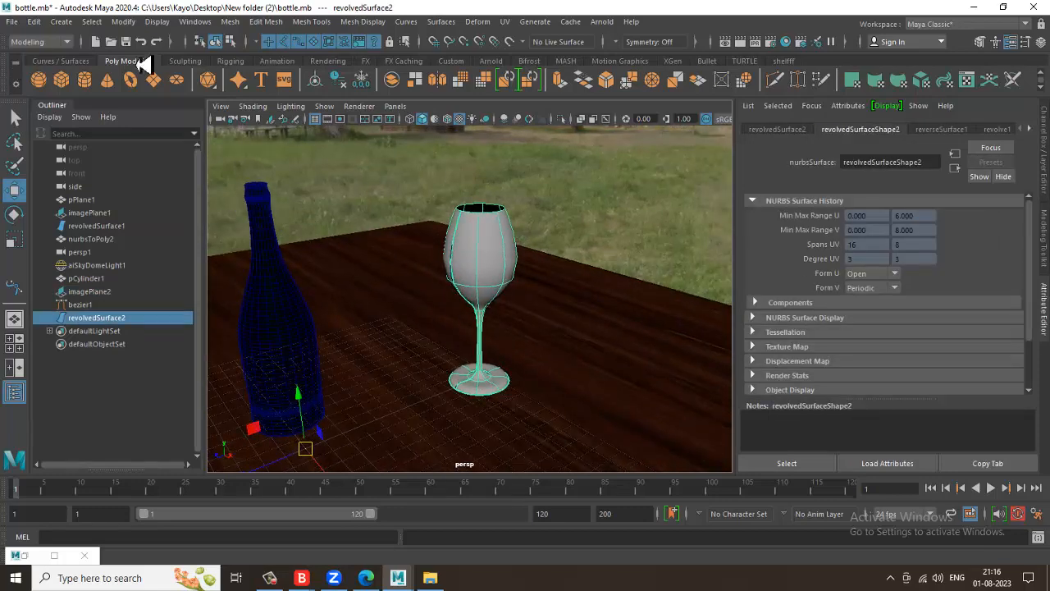
left_click(124, 22)
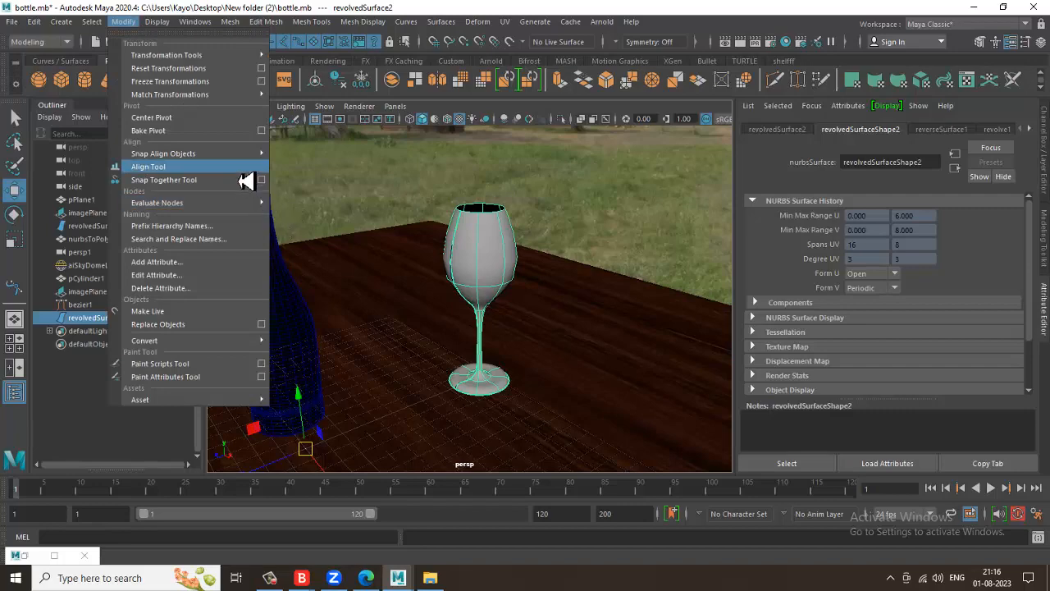
mouse_move(223, 149)
left_click(216, 118)
left_click_drag(580, 251, 511, 290, "alt")
scroll(501, 286, "up", 3)
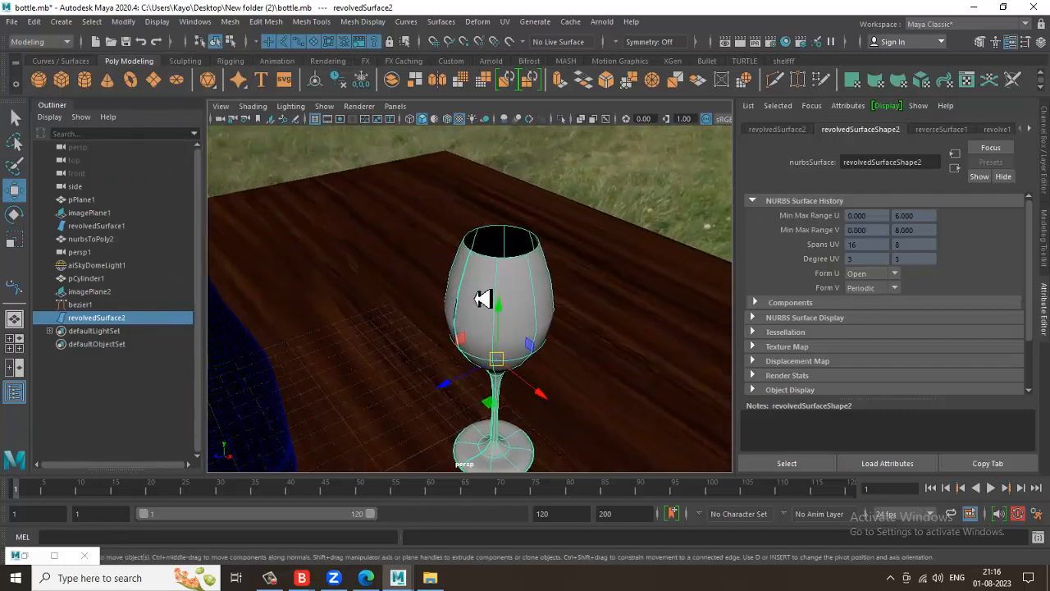
Convert the NURBS glass surface to polygons with quads and the Standard fit tessellation method.
left_click(124, 22)
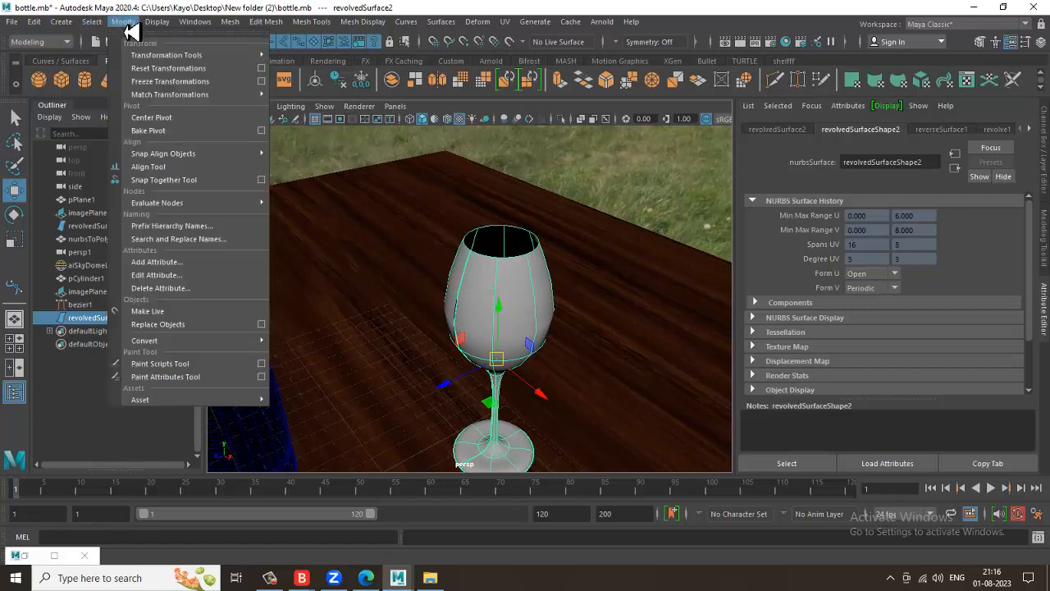
mouse_move(234, 342)
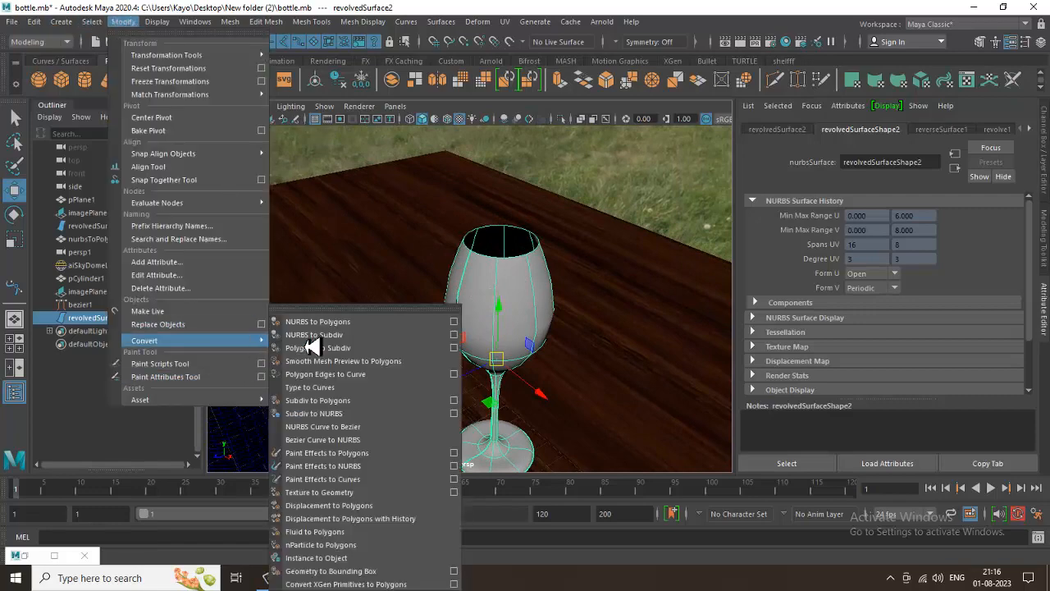
left_click(456, 322)
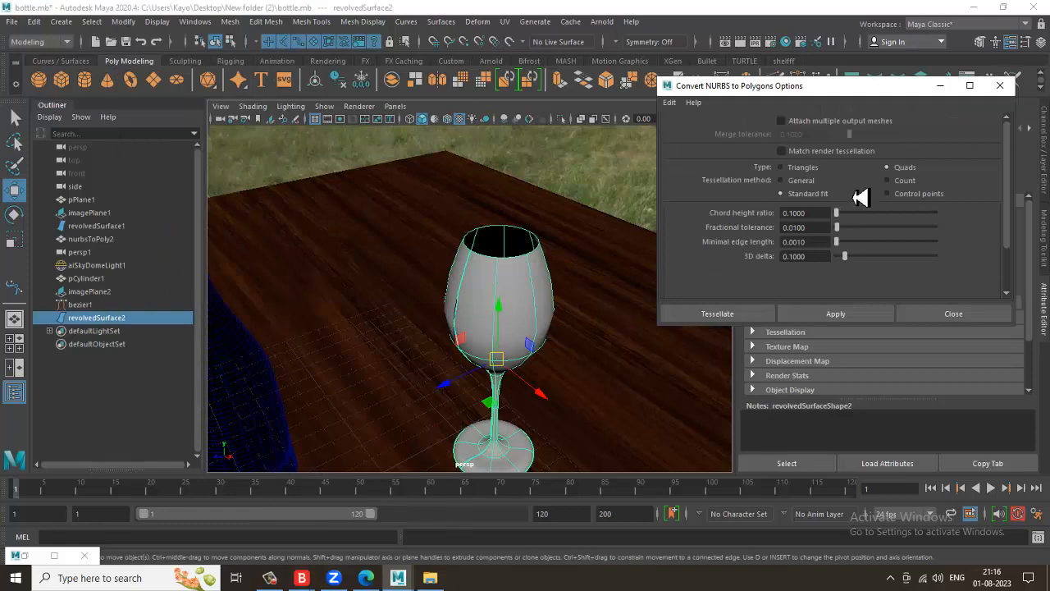
left_click(786, 314)
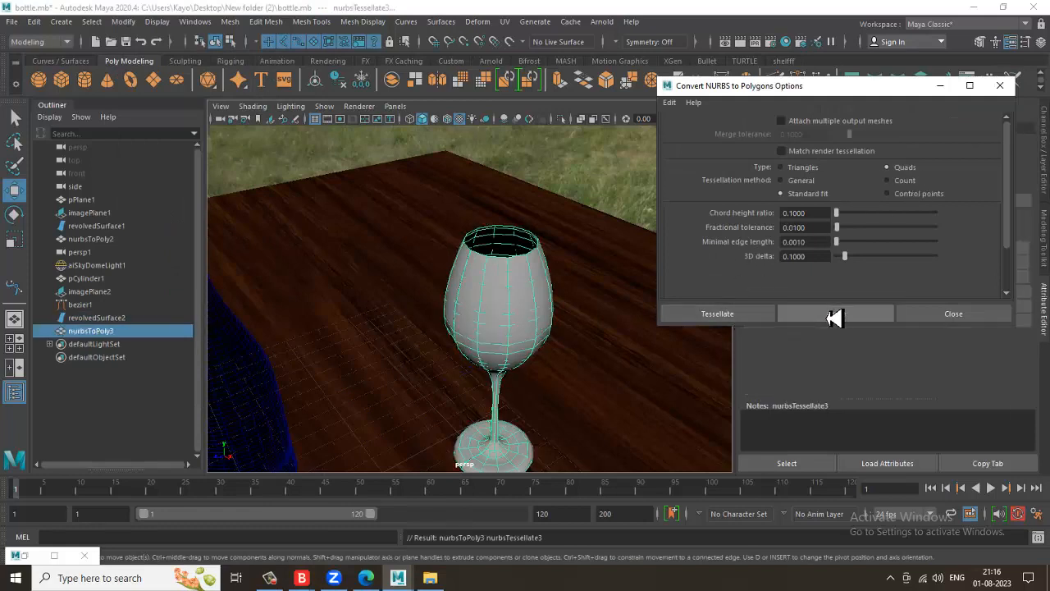
left_click(965, 318)
Center the pivot of the polygon glass and move it sideways away from the original NURBS glass.
left_click(529, 315)
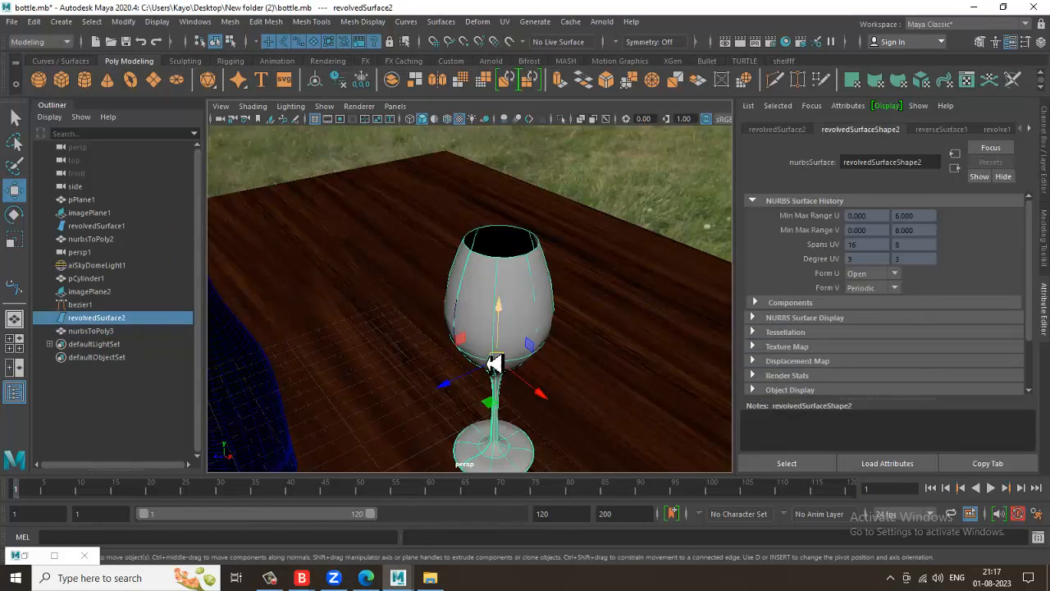
left_click(547, 288)
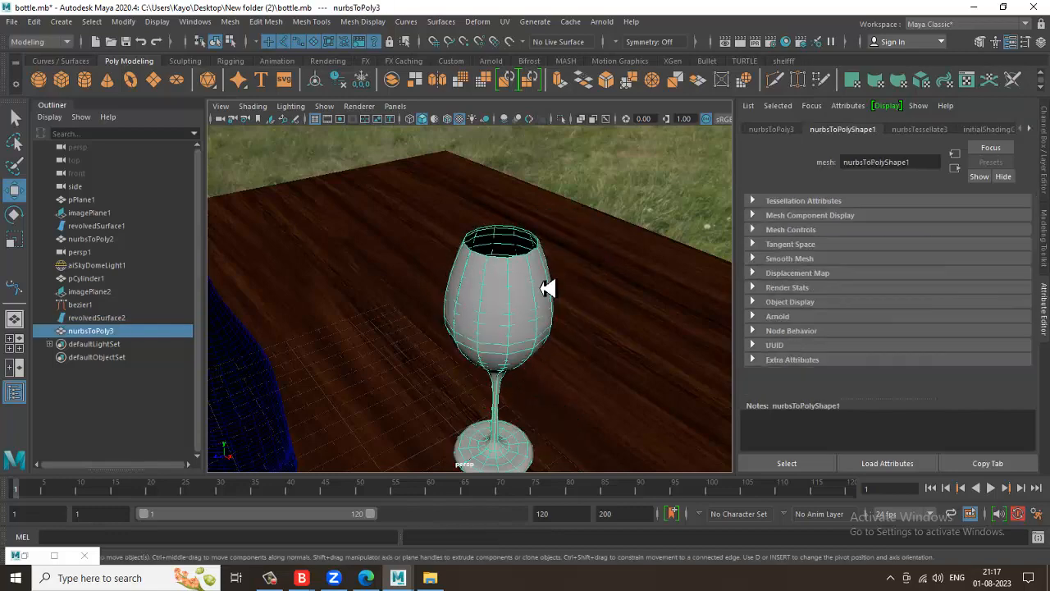
right_click_drag(499, 360, 332, 345, "alt")
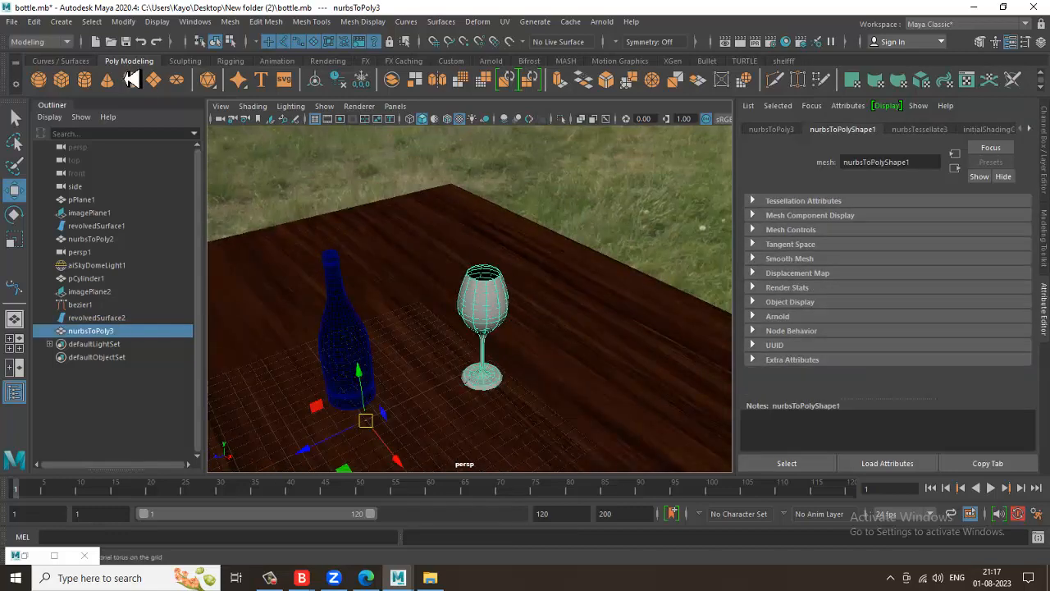
left_click(129, 26)
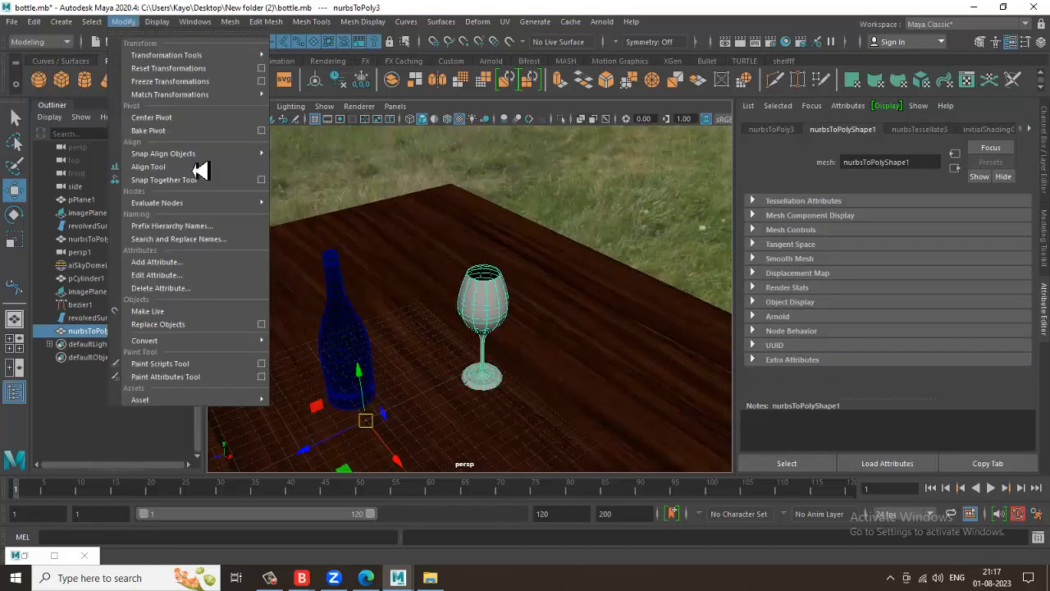
left_click(189, 118)
left_click_drag(451, 357, 513, 338)
right_click_drag(565, 251, 614, 322, "alt")
middle_click_drag(614, 321, 437, 328, "alt")
left_click_drag(437, 327, 458, 296, "alt")
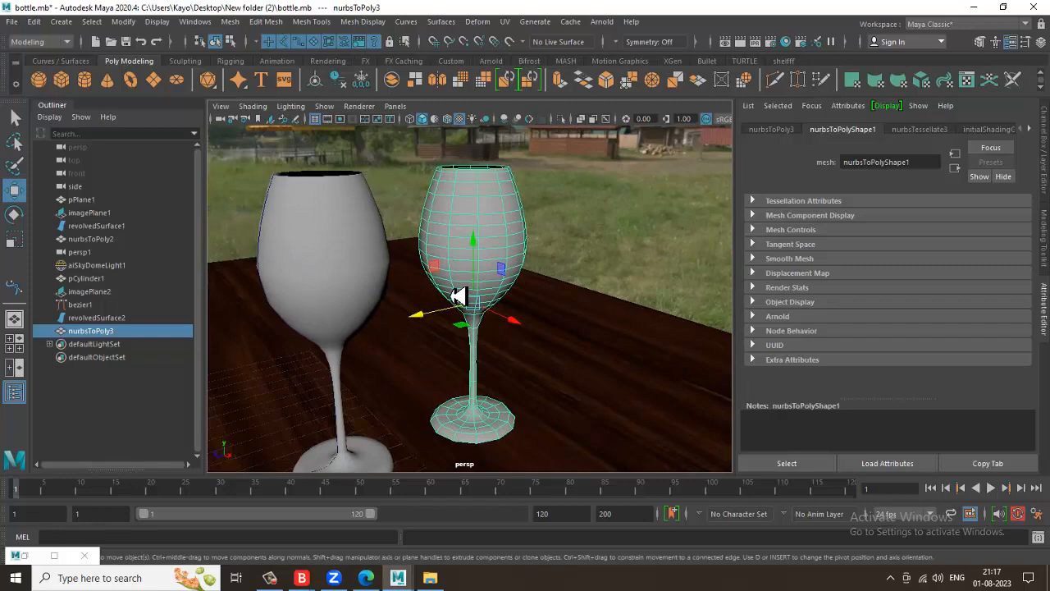
Delete the original NURBS glass surface, keeping the polygon version.
left_click(359, 248)
left_click_drag(359, 248, 402, 331, "alt")
key("Delete")
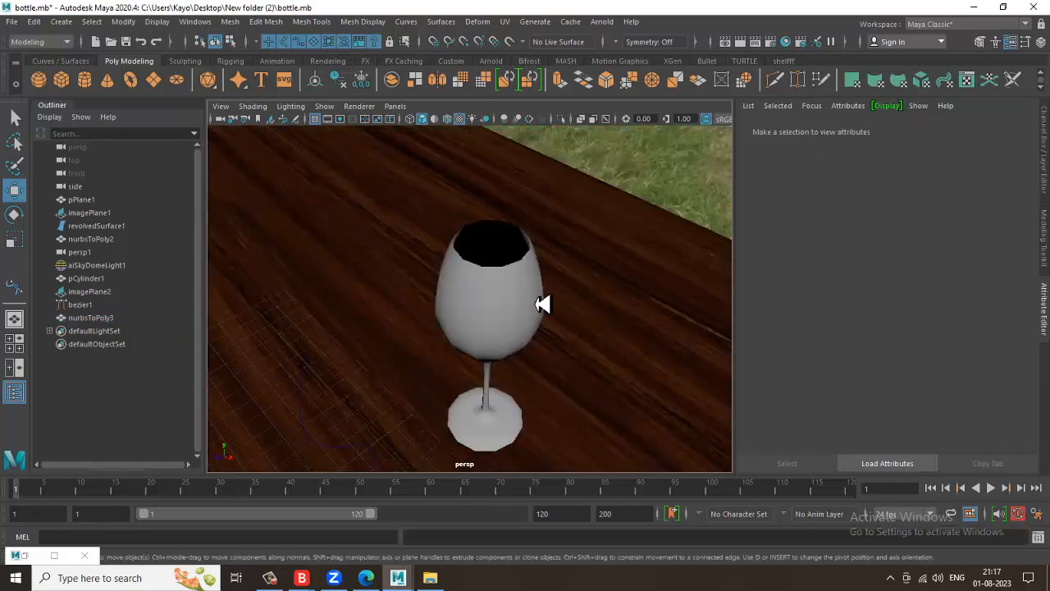
Select the polygon glass and smooth its mesh with 1 division.
left_click(534, 304)
left_click_drag(534, 305, 561, 317, "alt")
right_click_drag(561, 317, 597, 372, "alt")
left_click_drag(598, 372, 515, 307, "alt")
right_click_drag(520, 306, 492, 329, "alt")
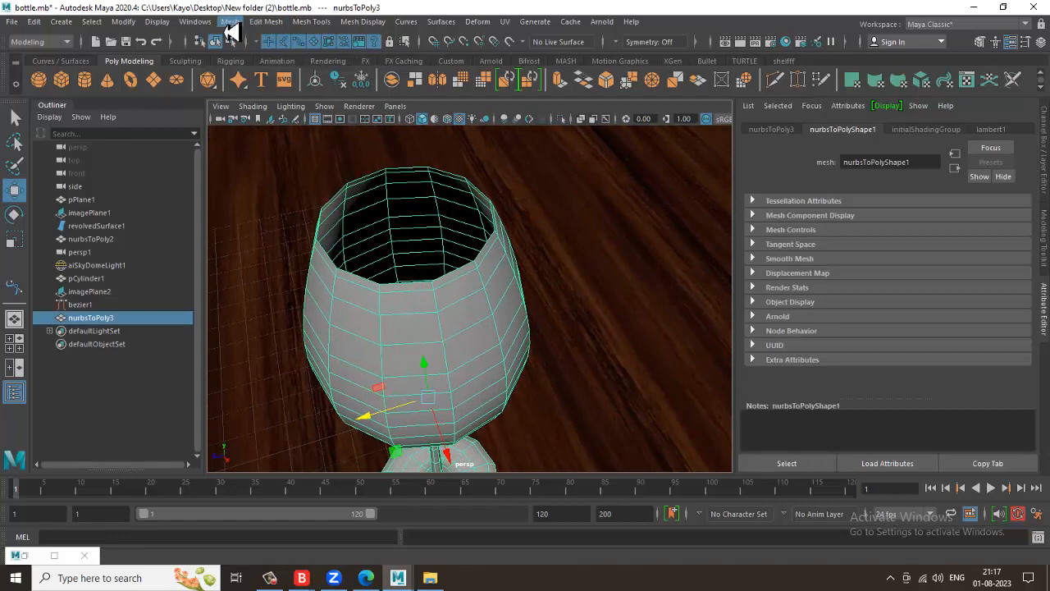
left_click(229, 21)
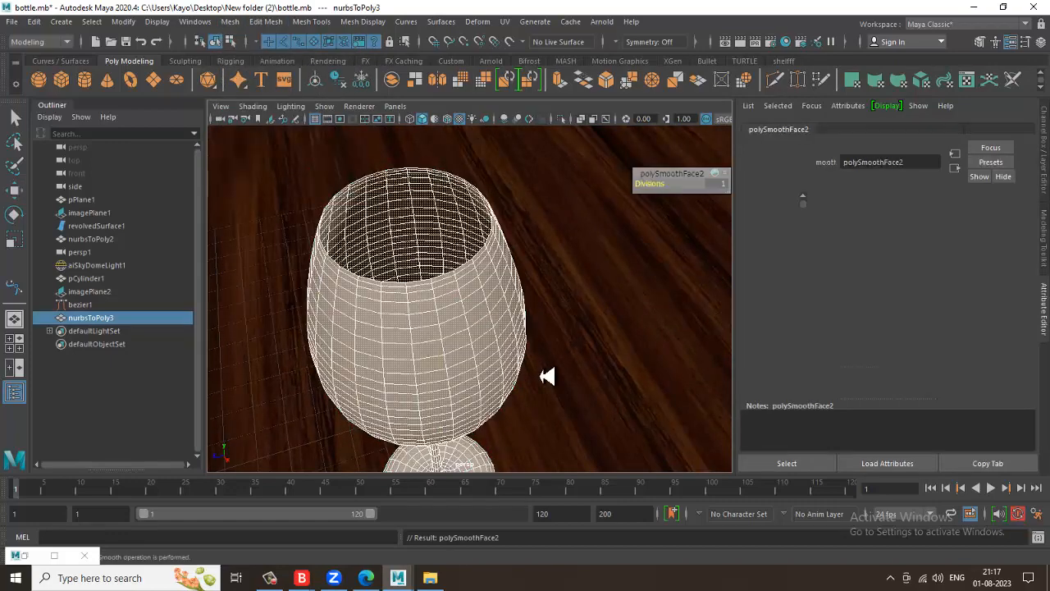
Delete the leftover Bezier profile curve of the glass.
scroll(469, 306, "down", 5)
left_click_drag(469, 307, 375, 250, "alt")
key("r")
left_click(371, 257)
key("Delete")
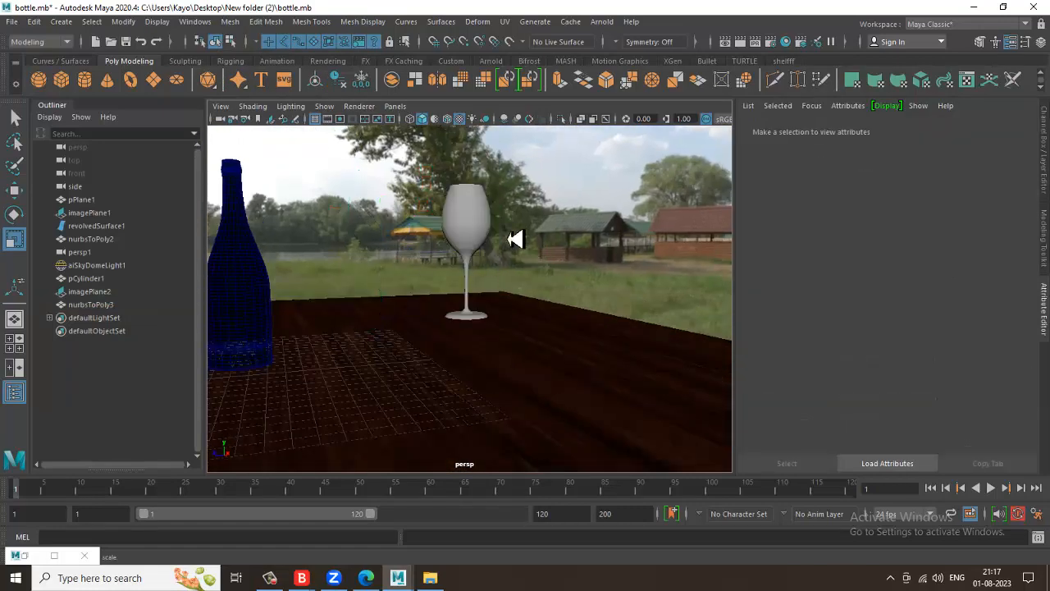
Select the wine glass and move it down onto the table so it stands beside the bottle.
left_click(479, 227)
key("w")
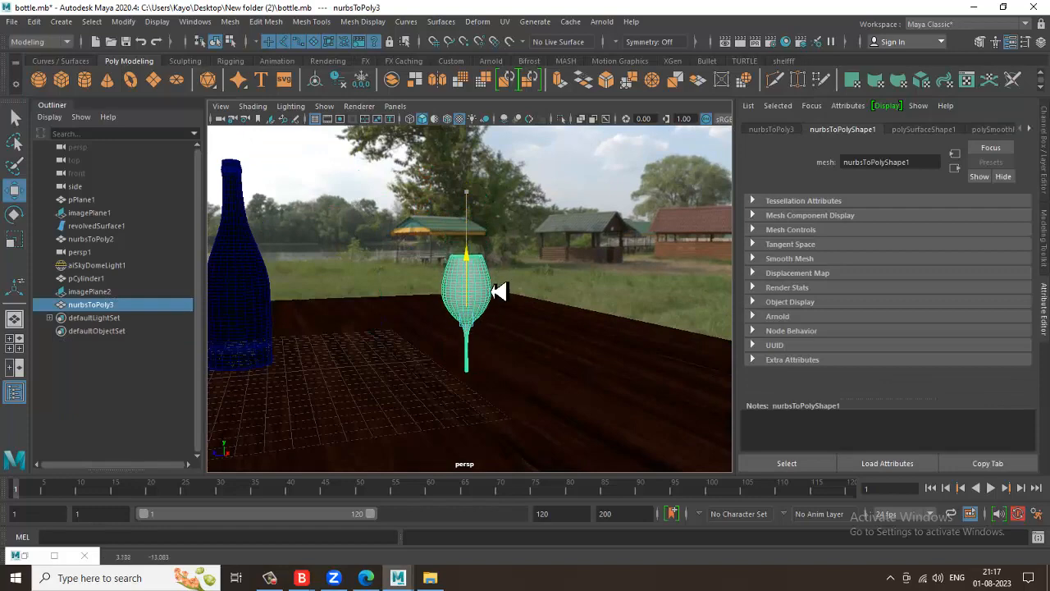
left_click_drag(497, 277, 360, 312, "alt")
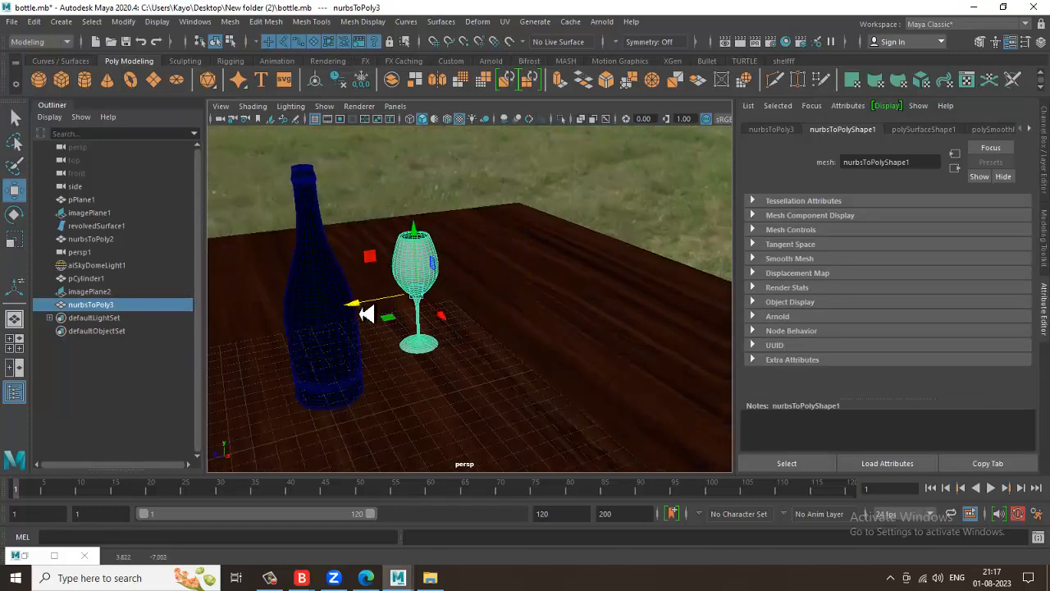
left_click_drag(443, 327, 504, 328)
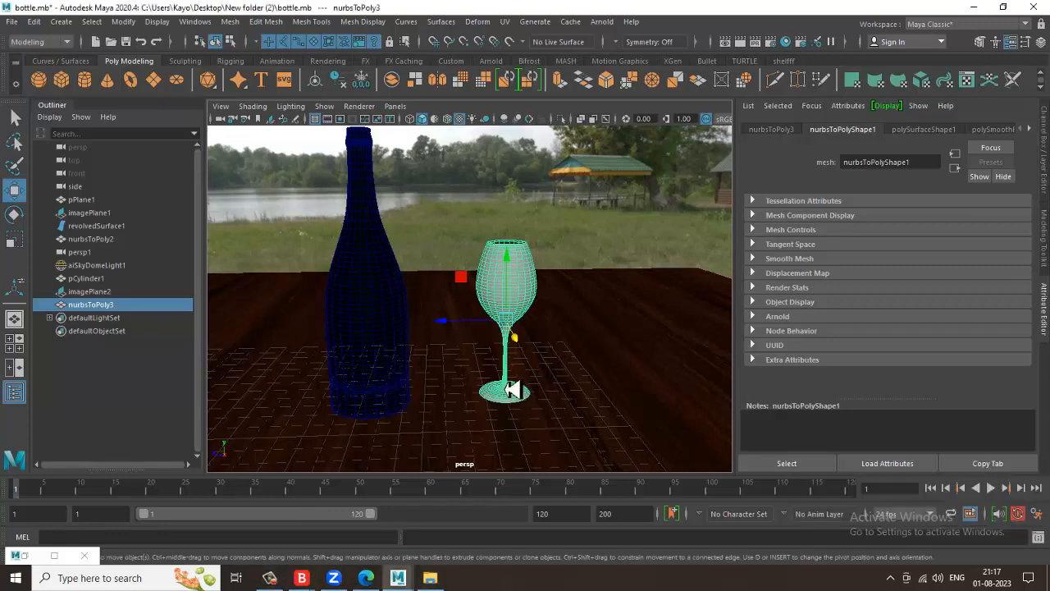
Open the Arnold shader choices for a new material on the glass and save the scene.
right_click_drag(508, 265, 524, 556)
left_click(389, 297)
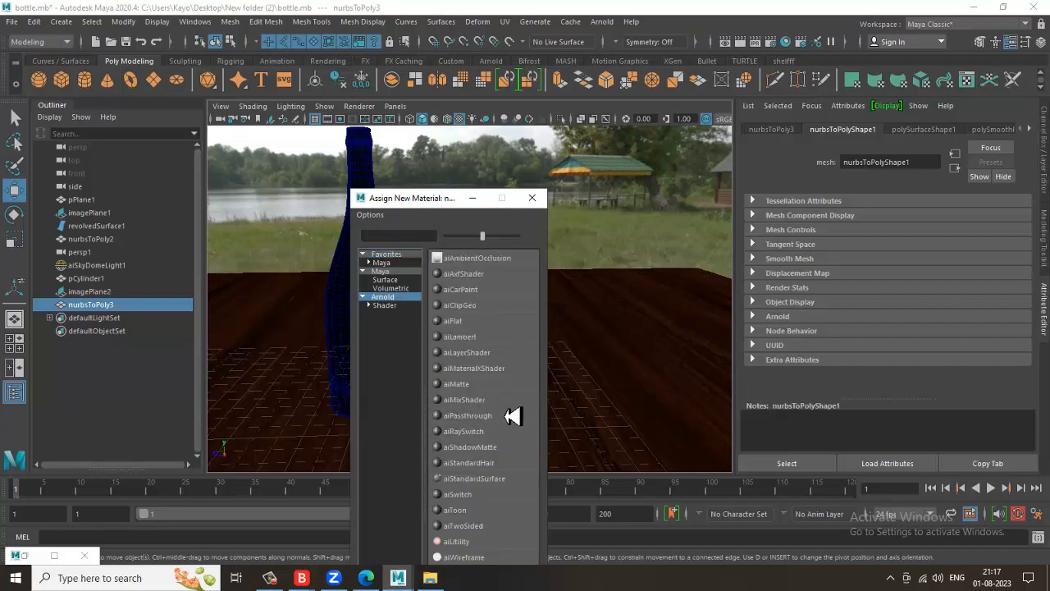
left_click(15, 23)
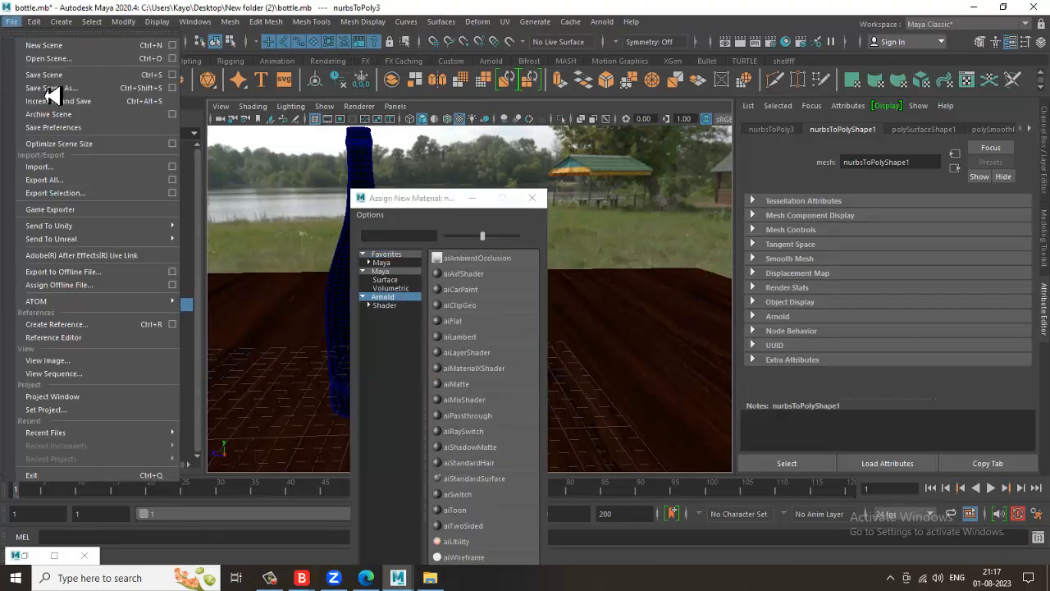
left_click(70, 75)
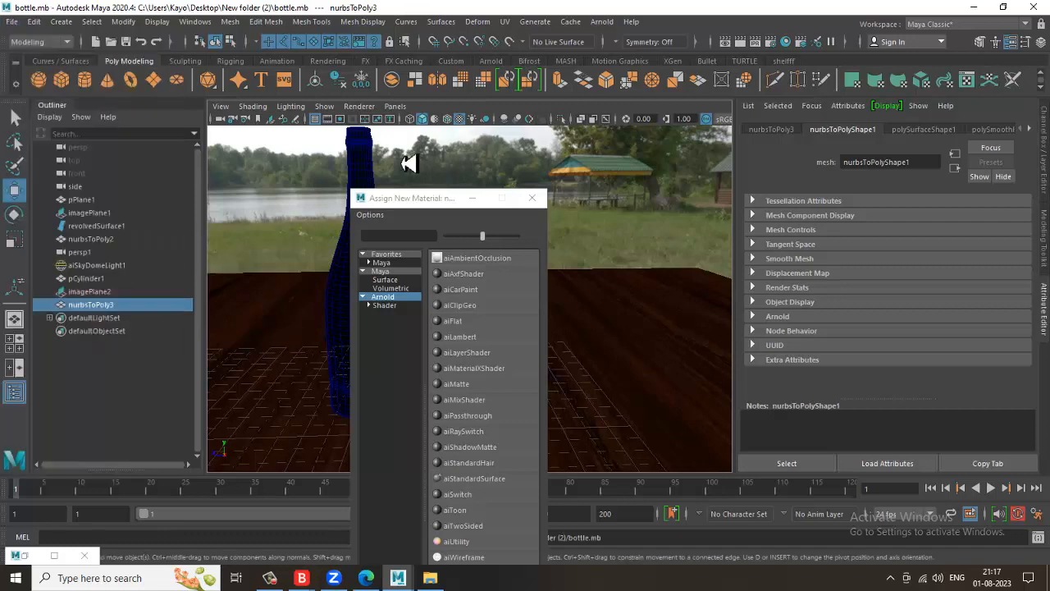
Start a live Arnold render in the viewport and assign an aiStandardSurface material to the glass.
left_click(367, 119)
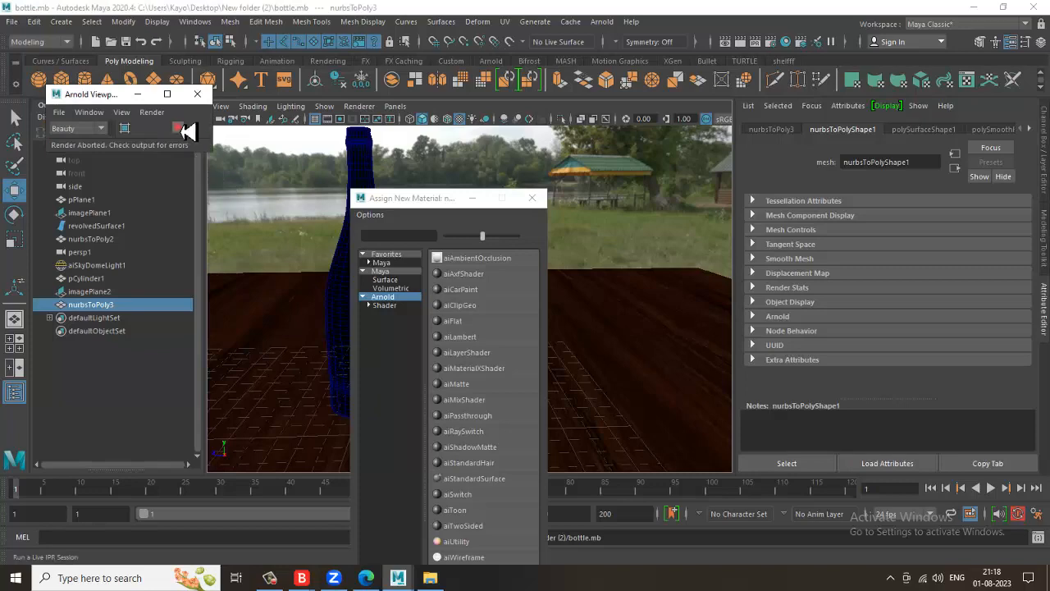
left_click(180, 129)
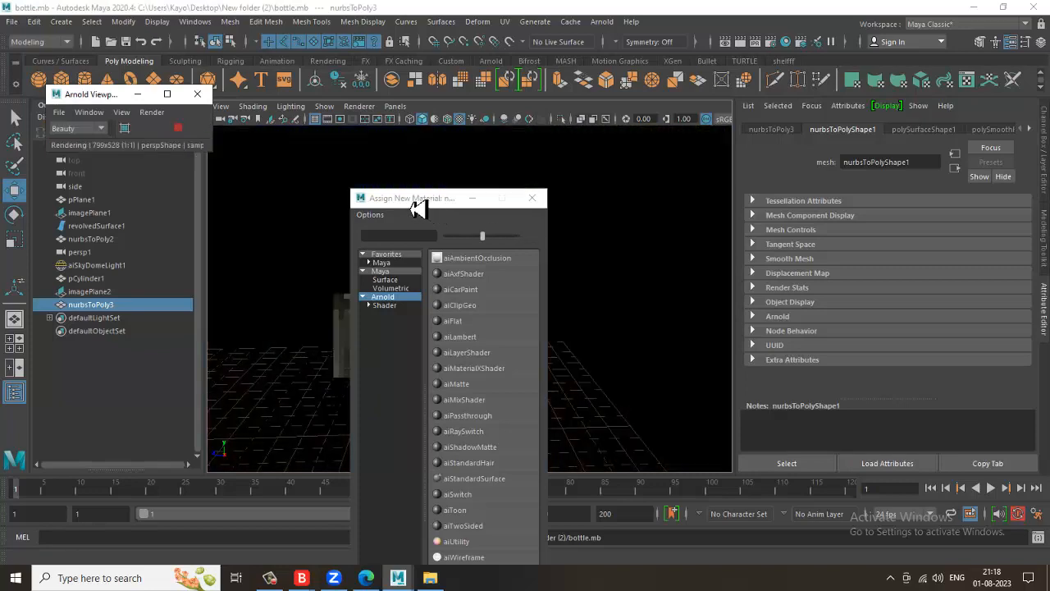
left_click_drag(413, 202, 777, 159)
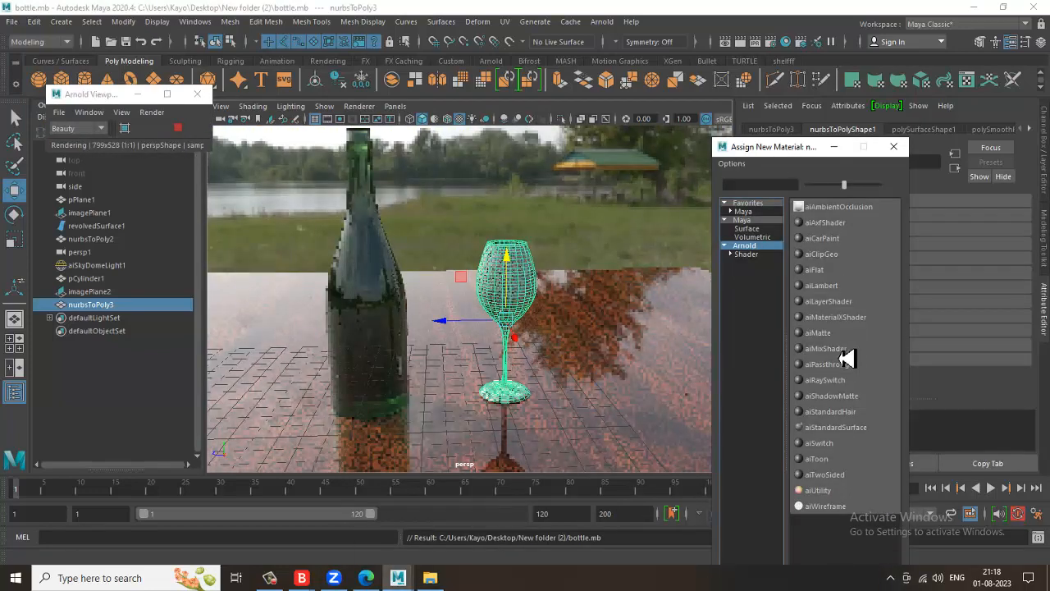
left_click(852, 432)
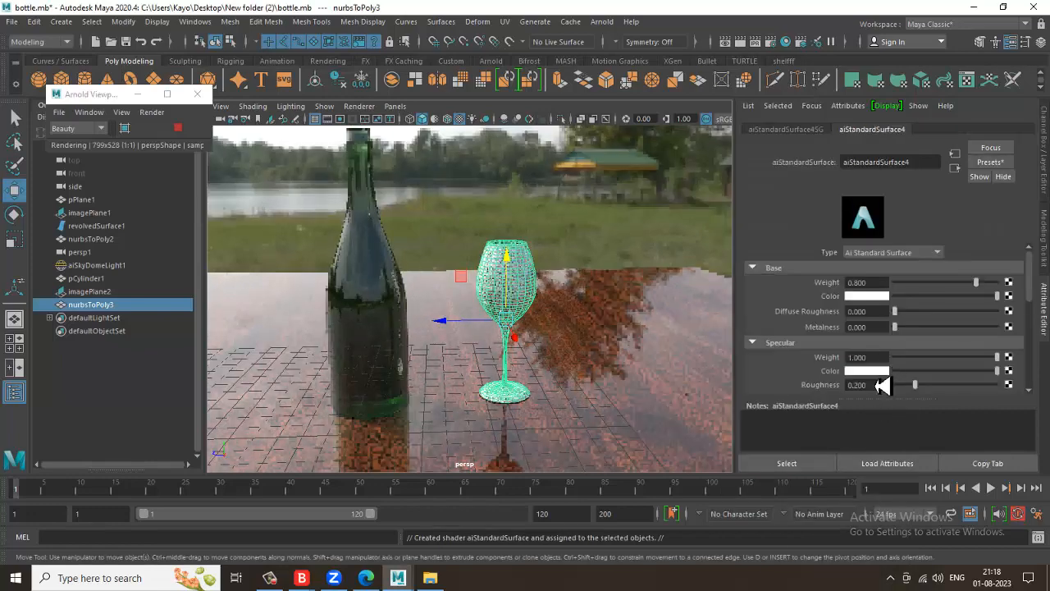
Set the glass material's transmission weight to 1.000 and specular roughness to 0.000, and deselect the glass.
scroll(883, 377, "down", 4)
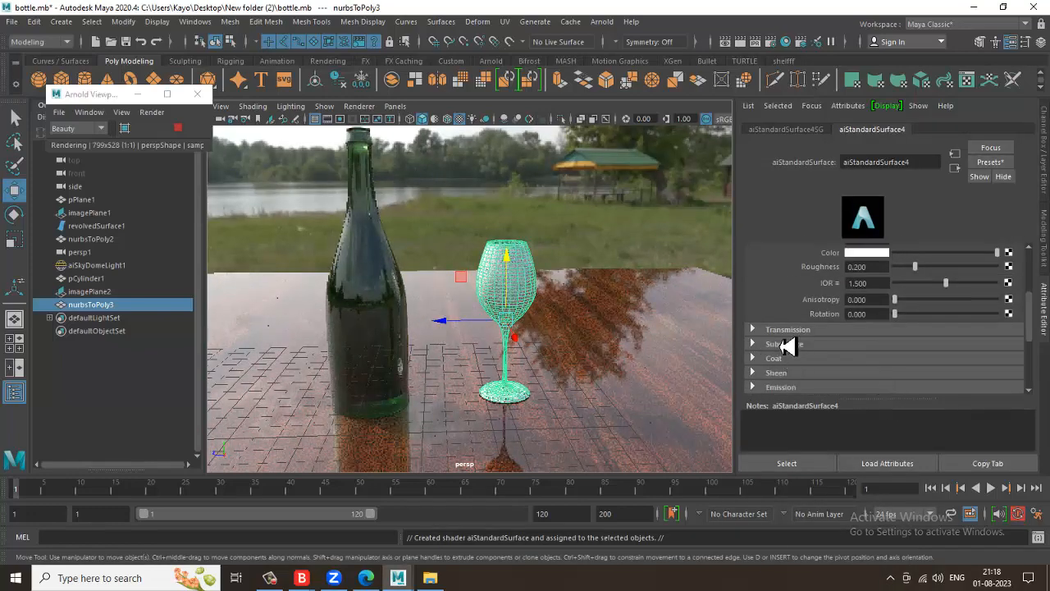
left_click(781, 331)
left_click_drag(896, 346, 1026, 356)
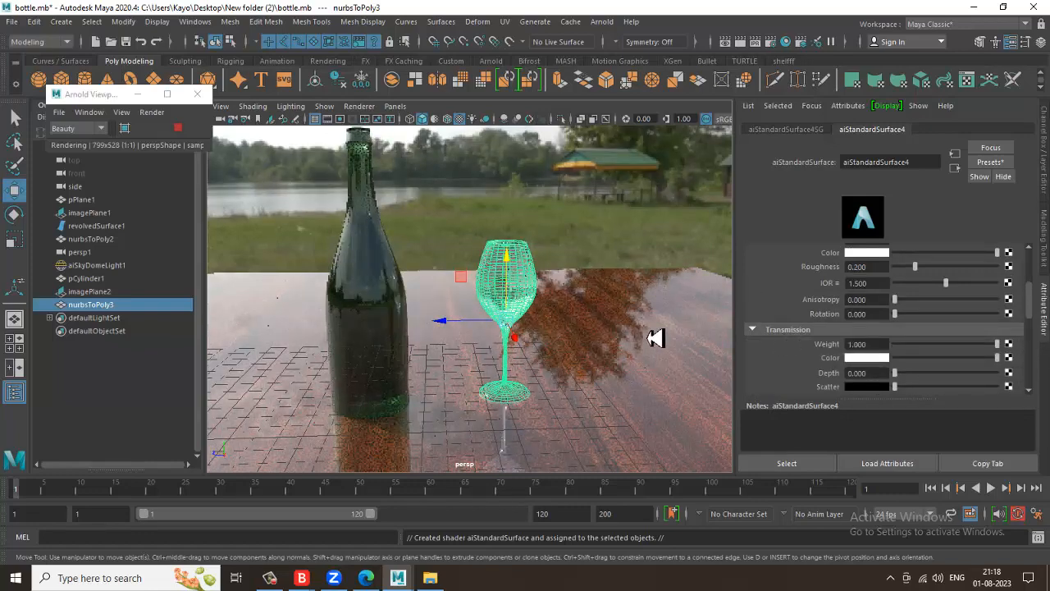
scroll(544, 298, "up", 2)
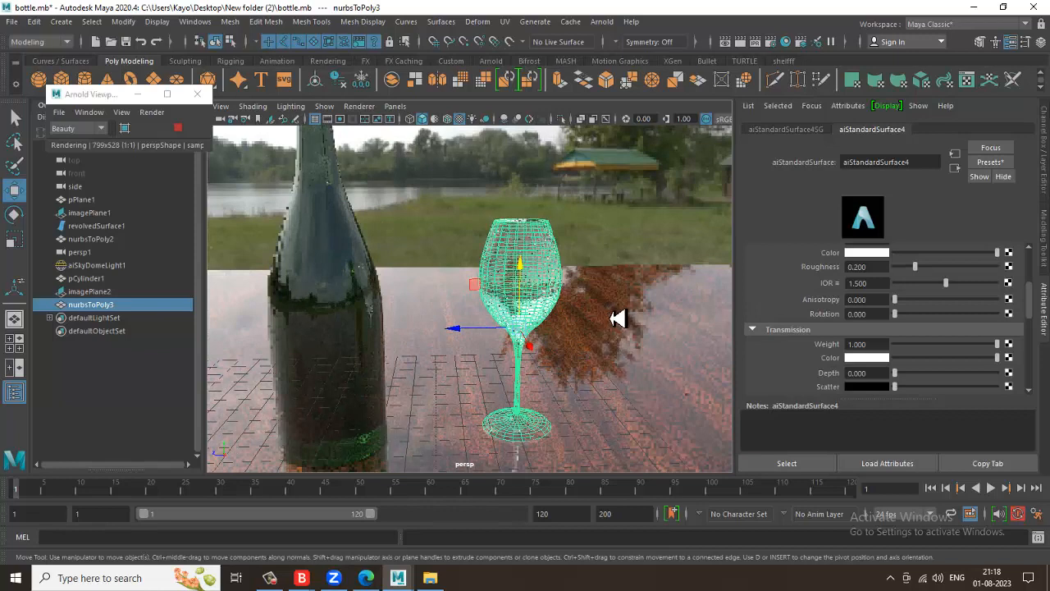
scroll(895, 299, "up", 2)
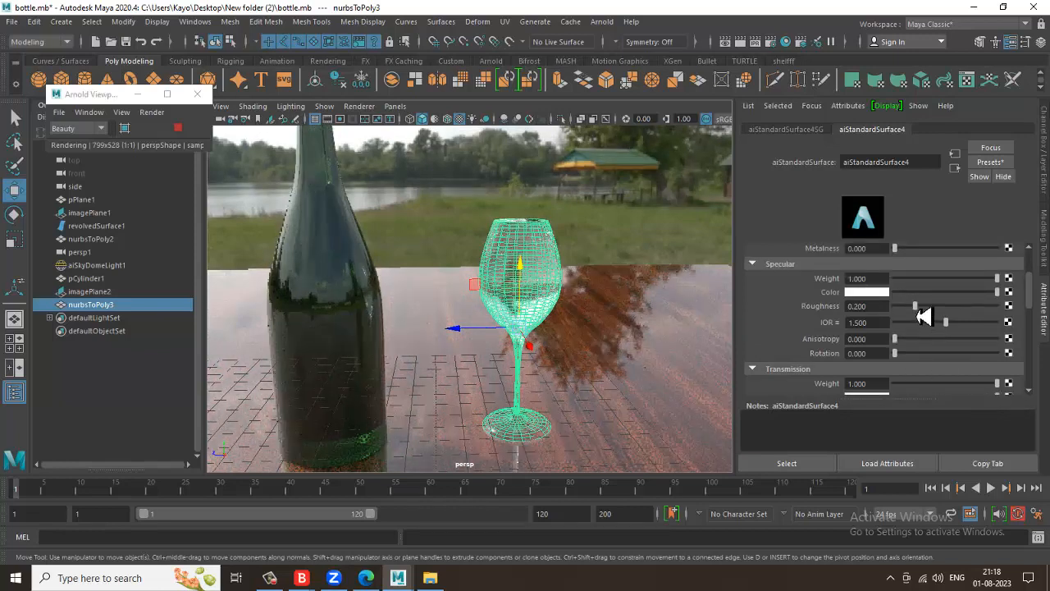
left_click_drag(917, 306, 859, 304)
left_click(630, 261)
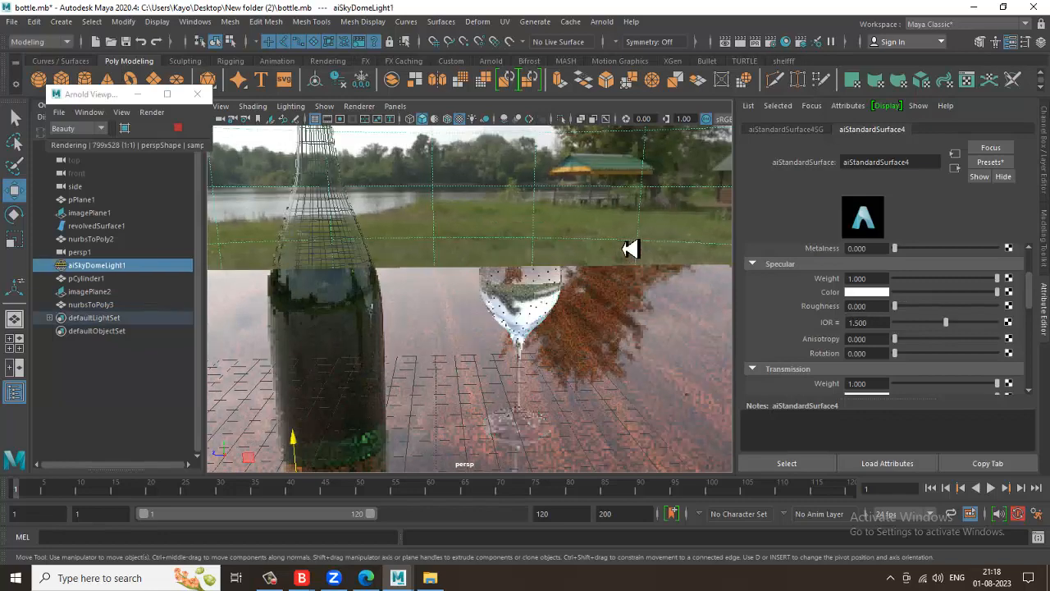
Reselect the glass, inspect it in the live render and reopen its material attributes.
left_click(543, 314)
left_click_drag(543, 314, 553, 408, "alt")
left_click_drag(487, 385, 557, 326)
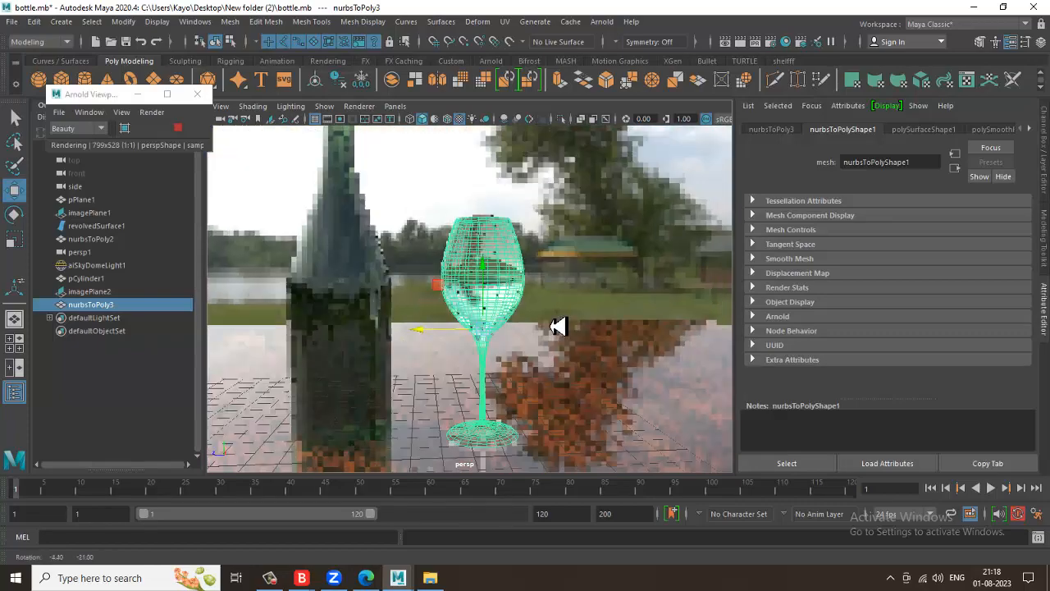
left_click_drag(684, 279, 603, 301, "alt")
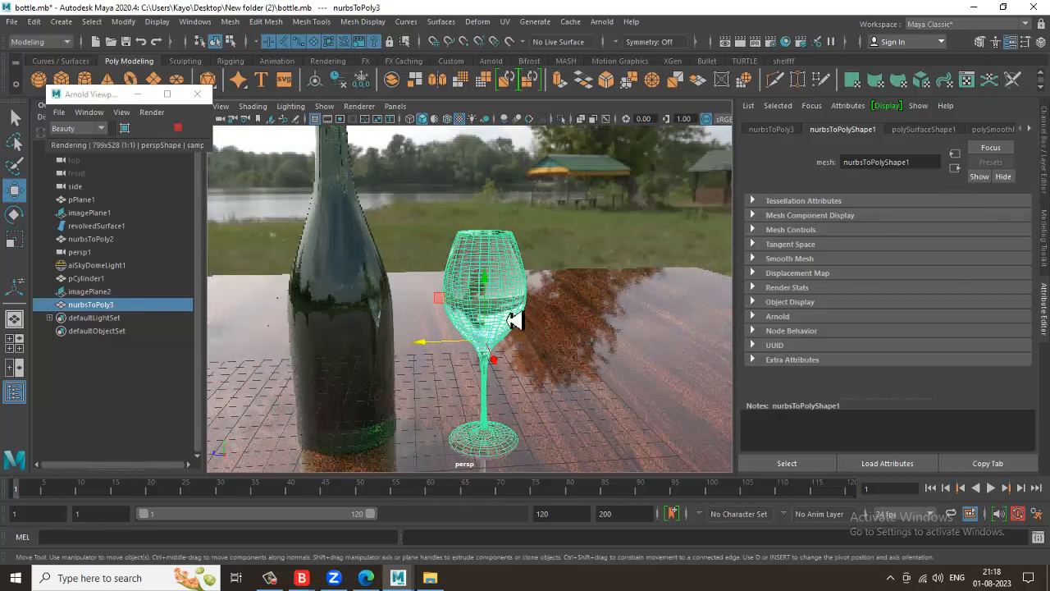
right_click_drag(523, 283, 548, 540)
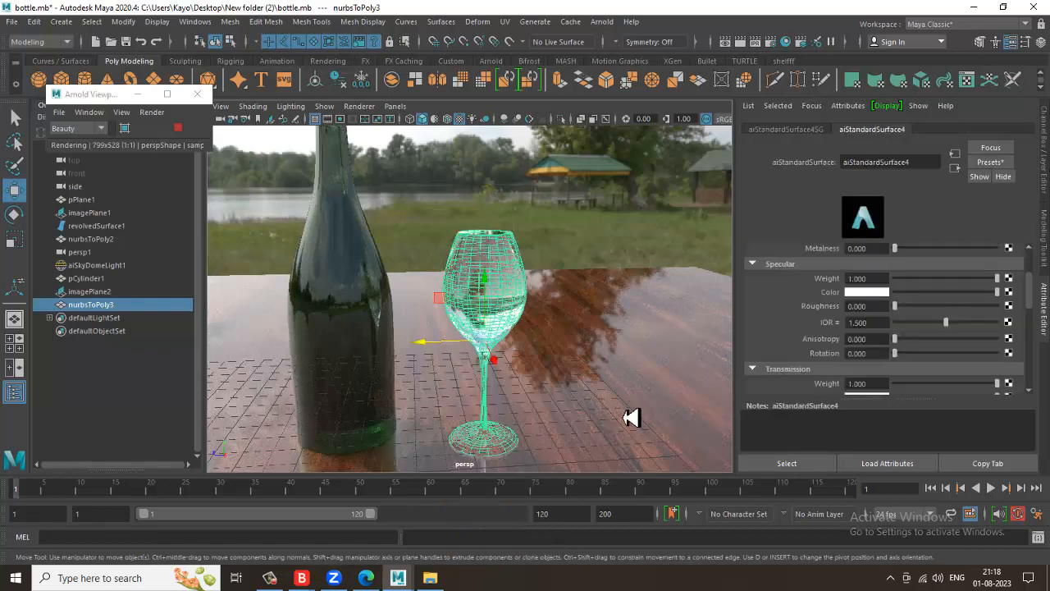
Replace the sky dome light's color image with promenade_de_vidy_4k.exr.
left_click(645, 238)
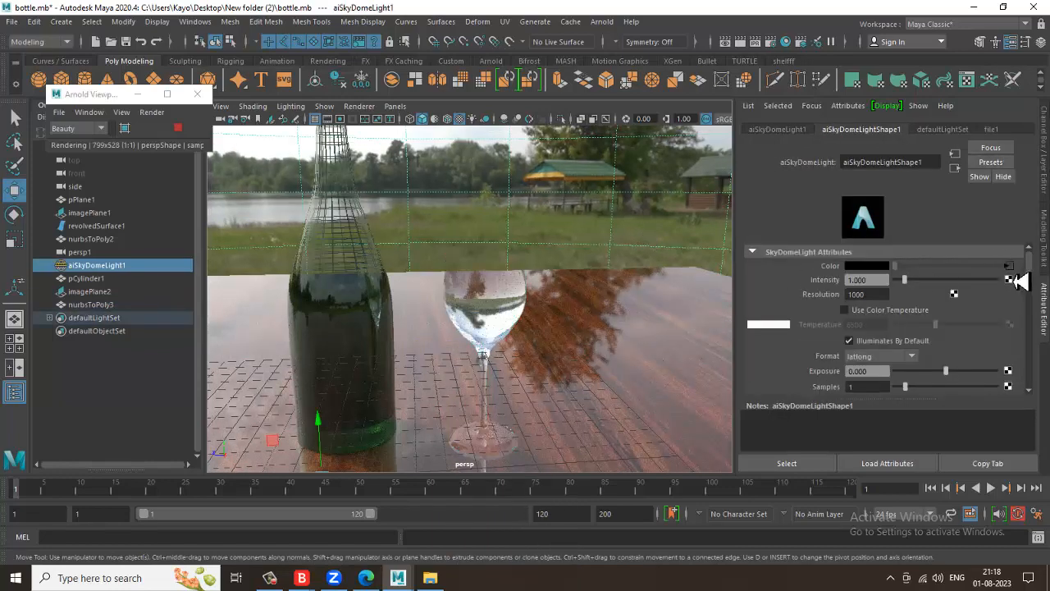
left_click(1009, 267)
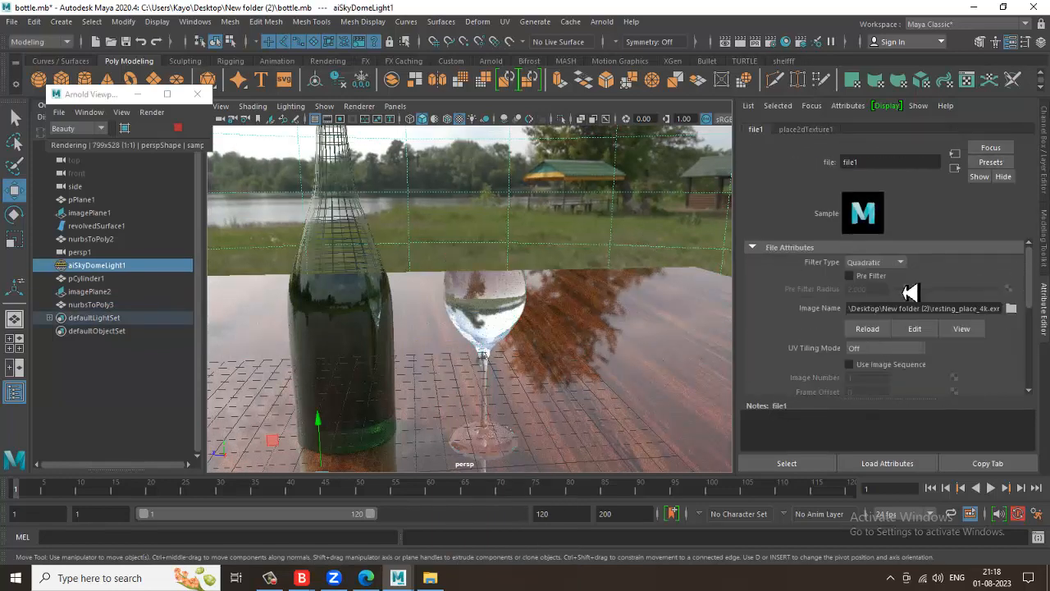
left_click(1012, 310)
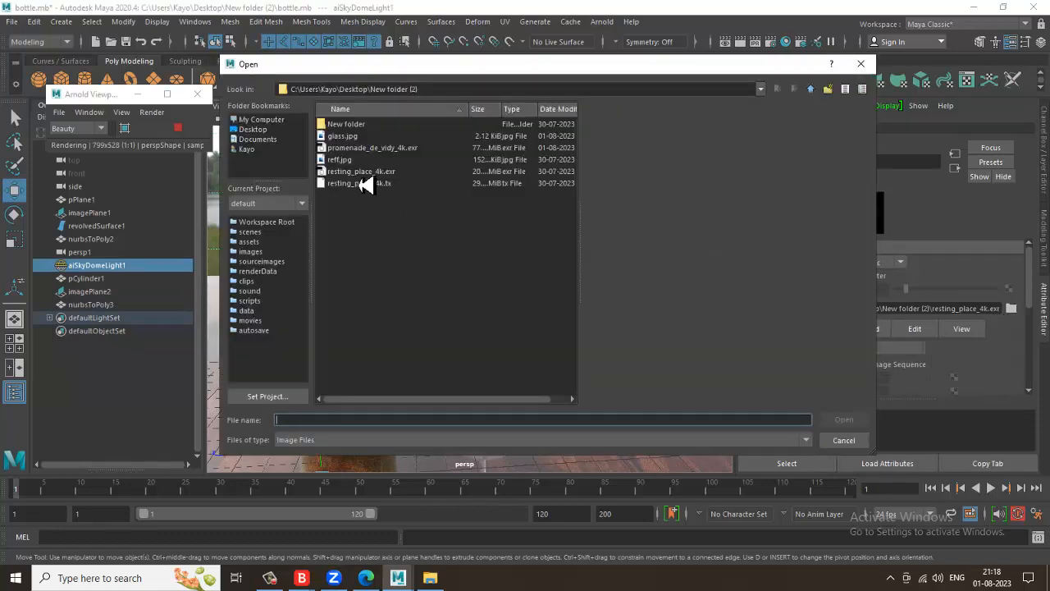
double_click(361, 148)
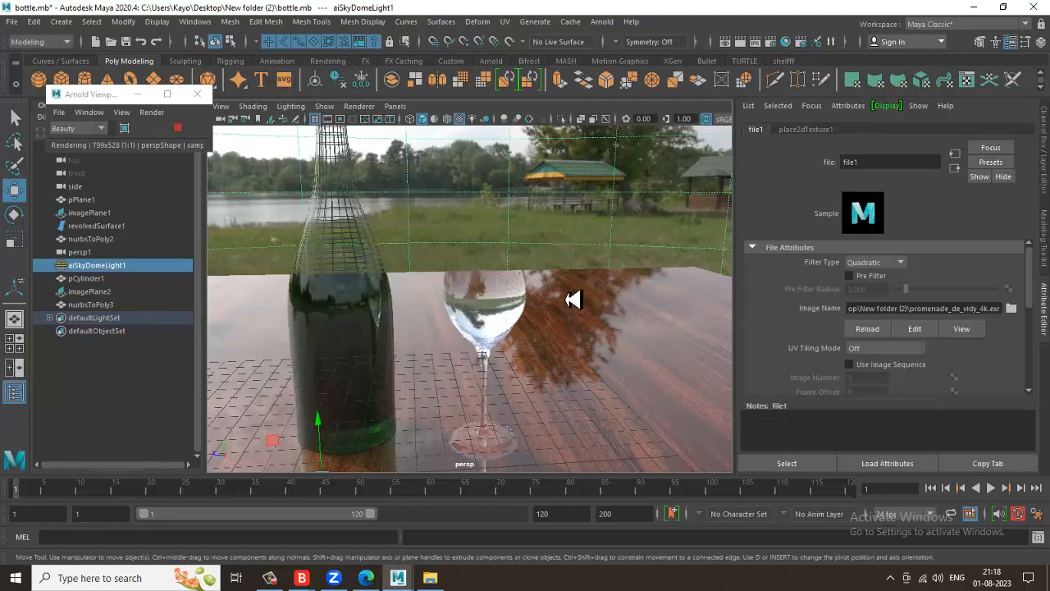
mouse_move(442, 584)
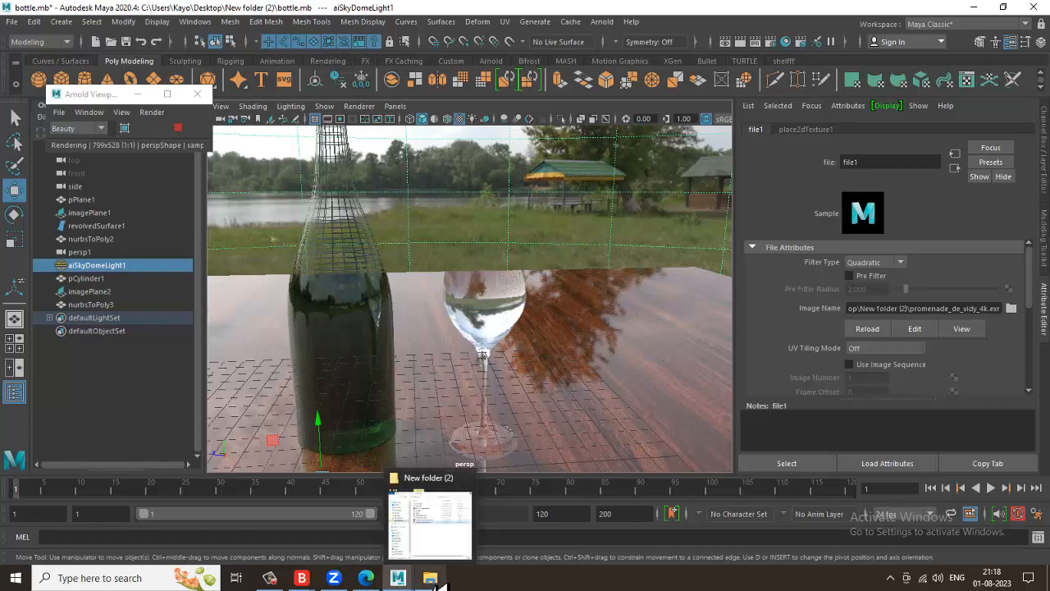
Save the scene and restart the live viewport render with the whole bottle and glass framed.
left_click(179, 128)
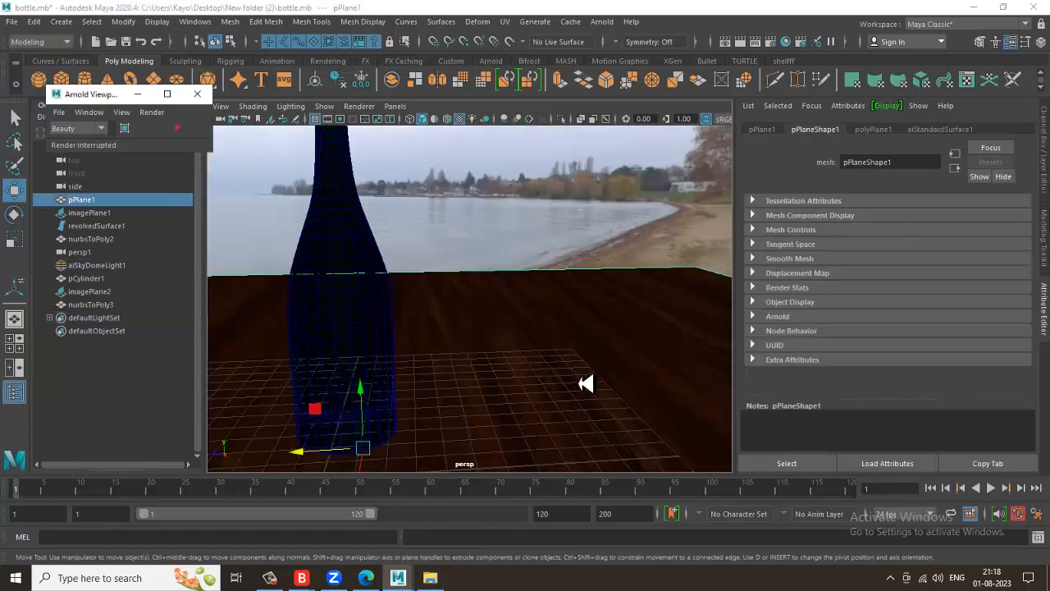
left_click_drag(499, 377, 521, 363, "alt")
scroll(489, 353, "down", 5)
left_click(487, 305)
scroll(526, 353, "up", 4)
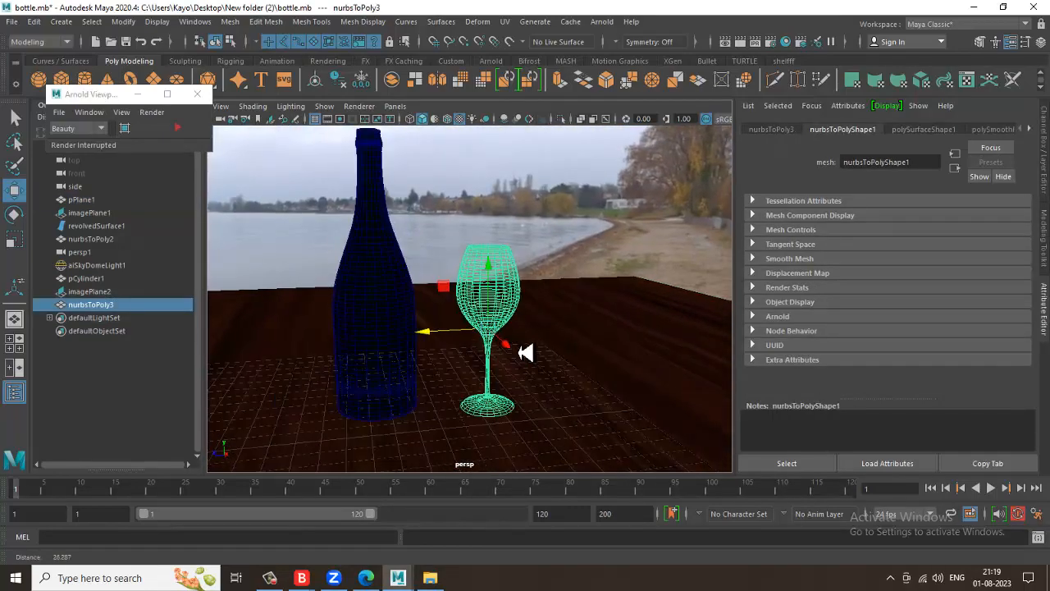
key("ctrl+s")
left_click(179, 129)
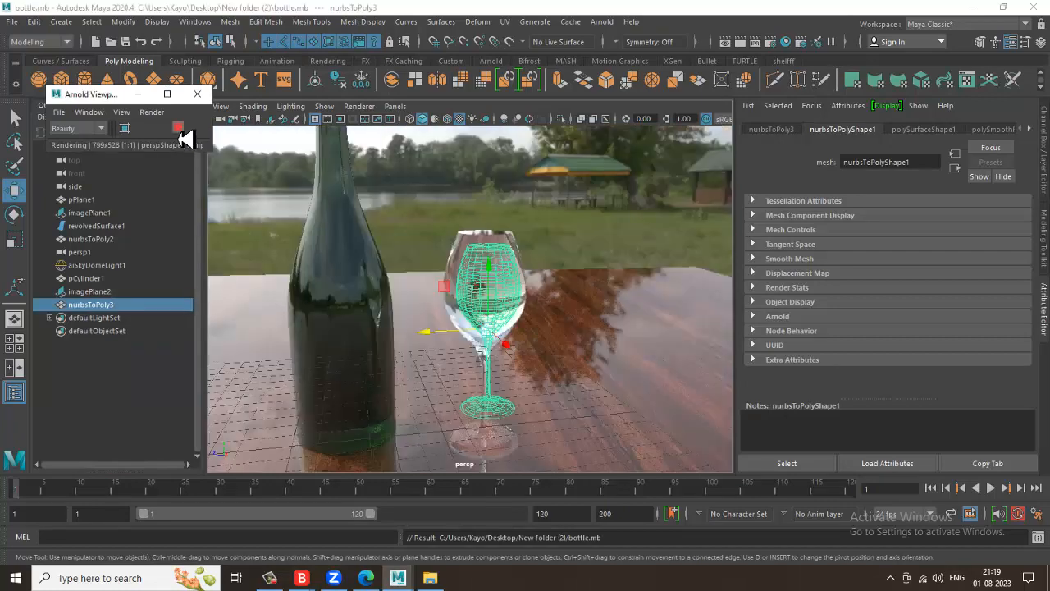
left_click(549, 309)
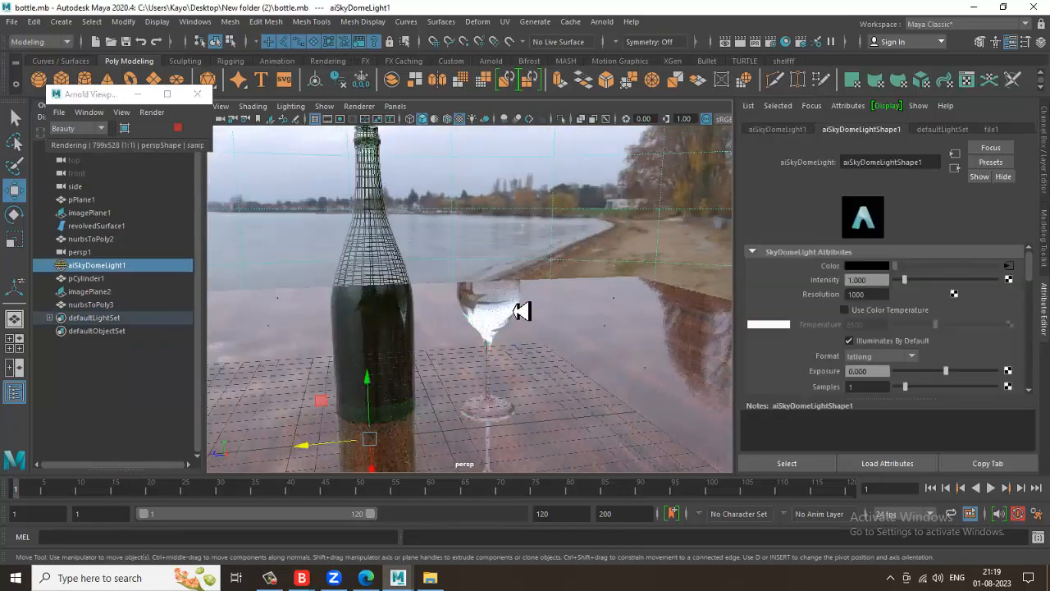
Render the current frame with Arnold and close the Render View.
left_click(740, 41)
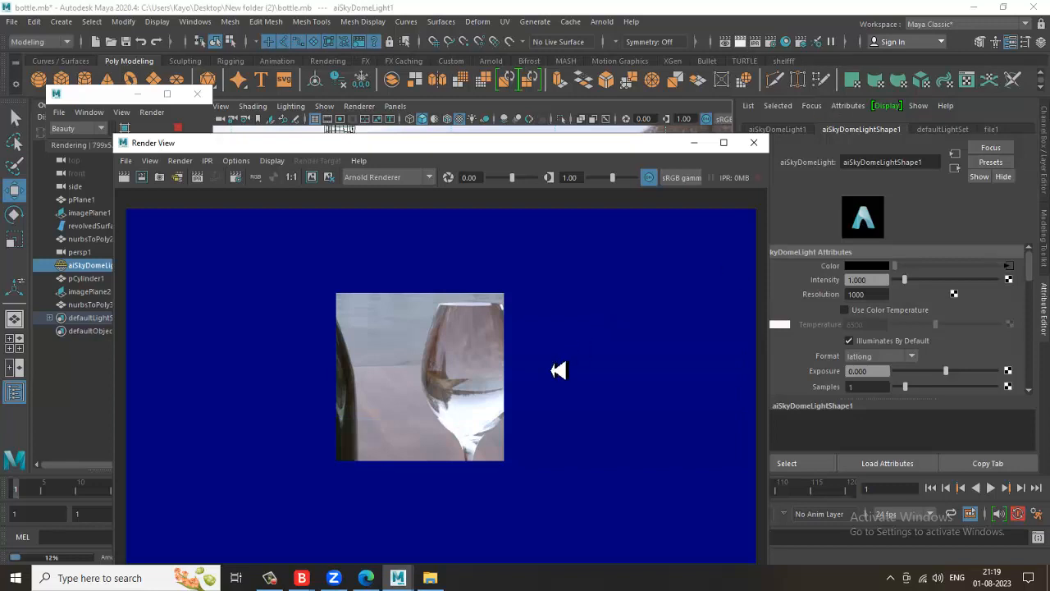
left_click(754, 143)
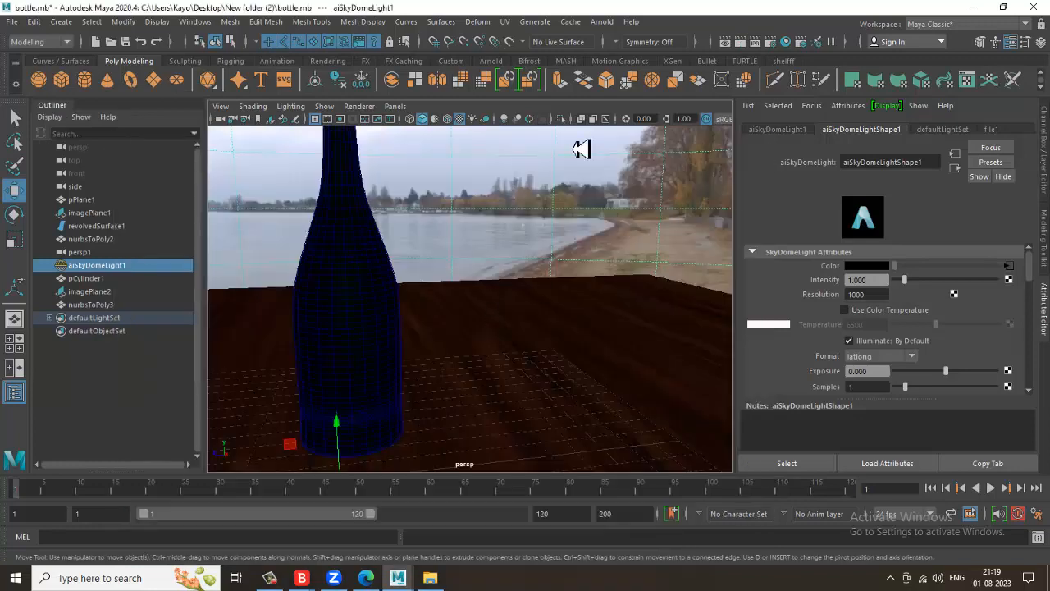
Start an IPR render and limit it to a region around the wine glass.
left_click(756, 42)
left_click_drag(361, 235, 711, 570)
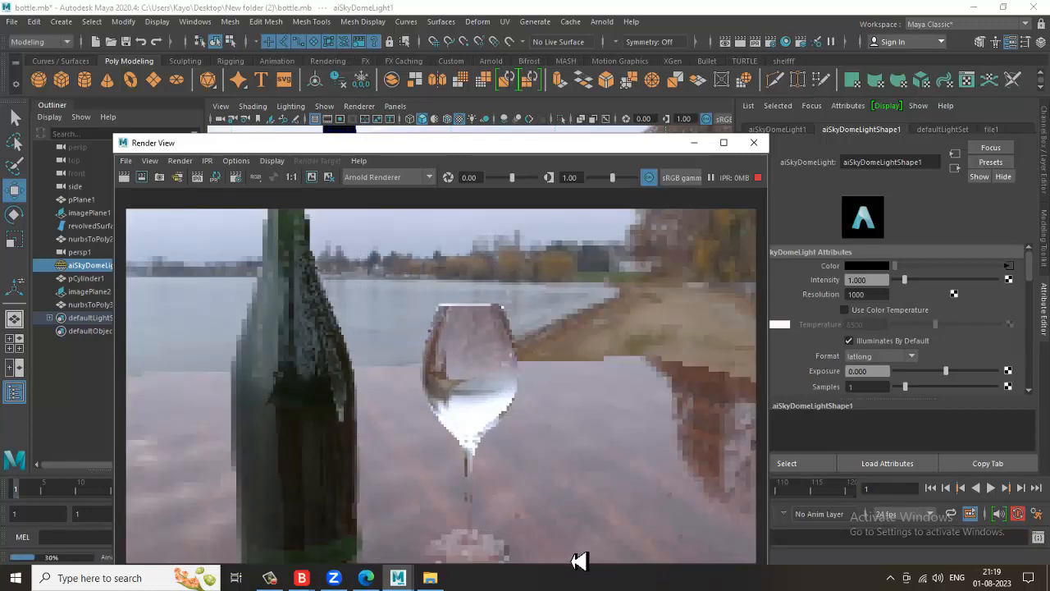
left_click_drag(363, 238, 569, 551)
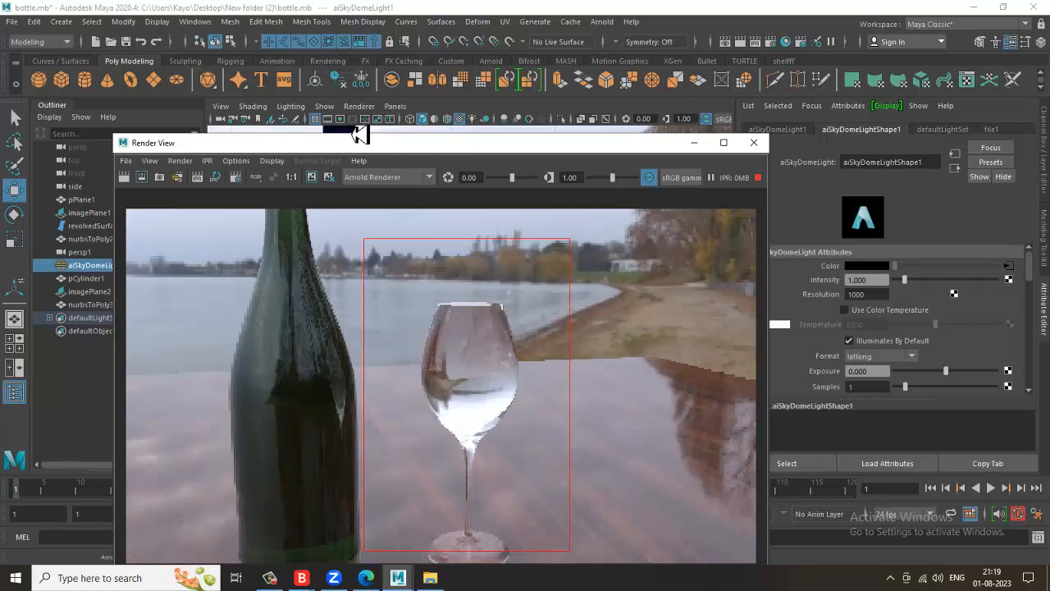
Select the glass in the viewport, keep the IPR render beside the attributes, and open its aiStandardSurface4 material.
left_click_drag(359, 134, 234, 110)
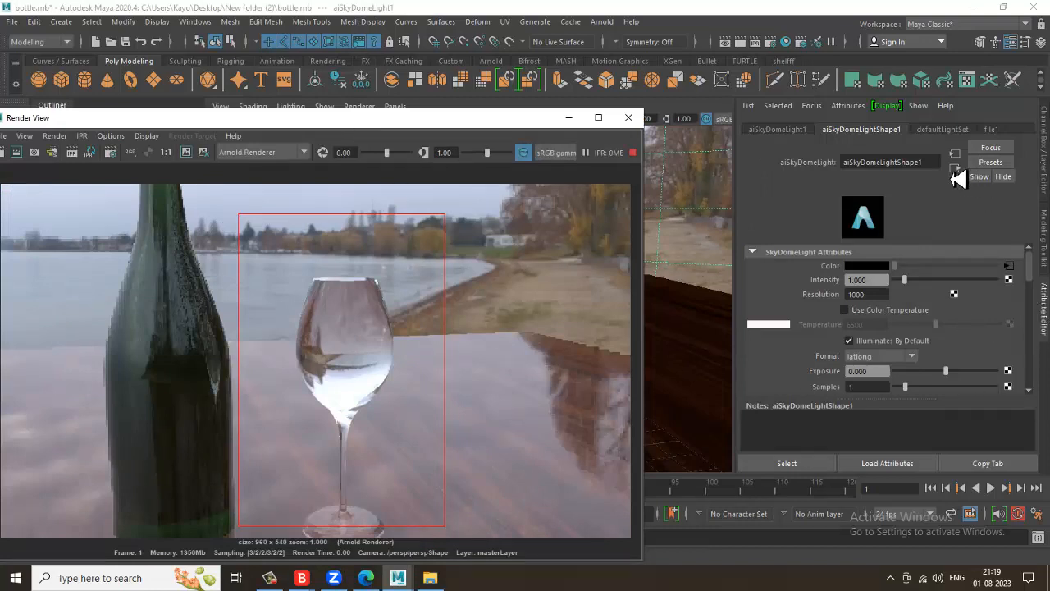
left_click_drag(493, 131, 550, 300)
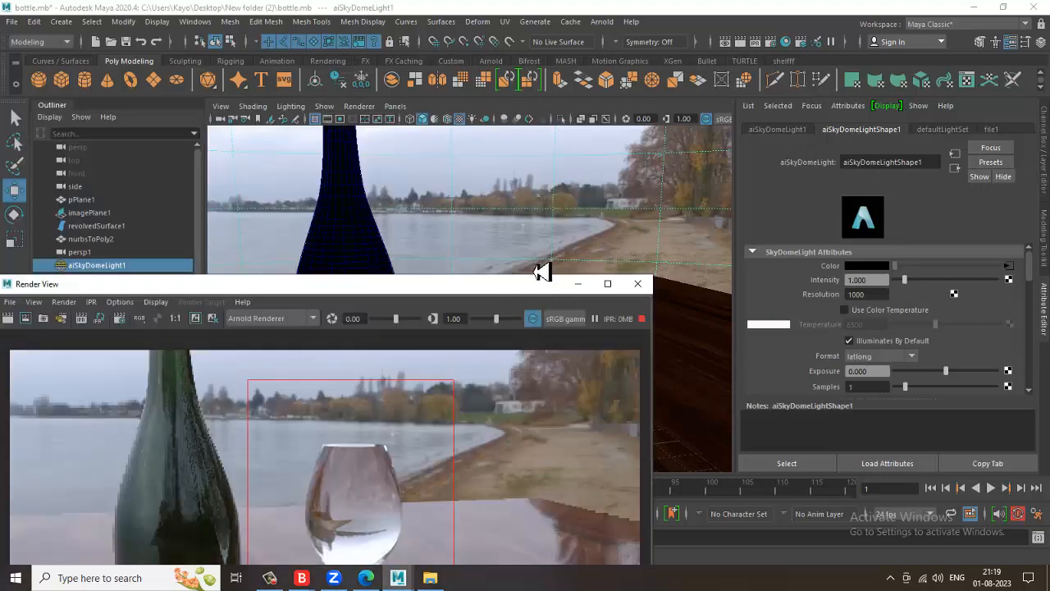
left_click(533, 267)
left_click_drag(426, 288, 430, 138)
left_click(1030, 130)
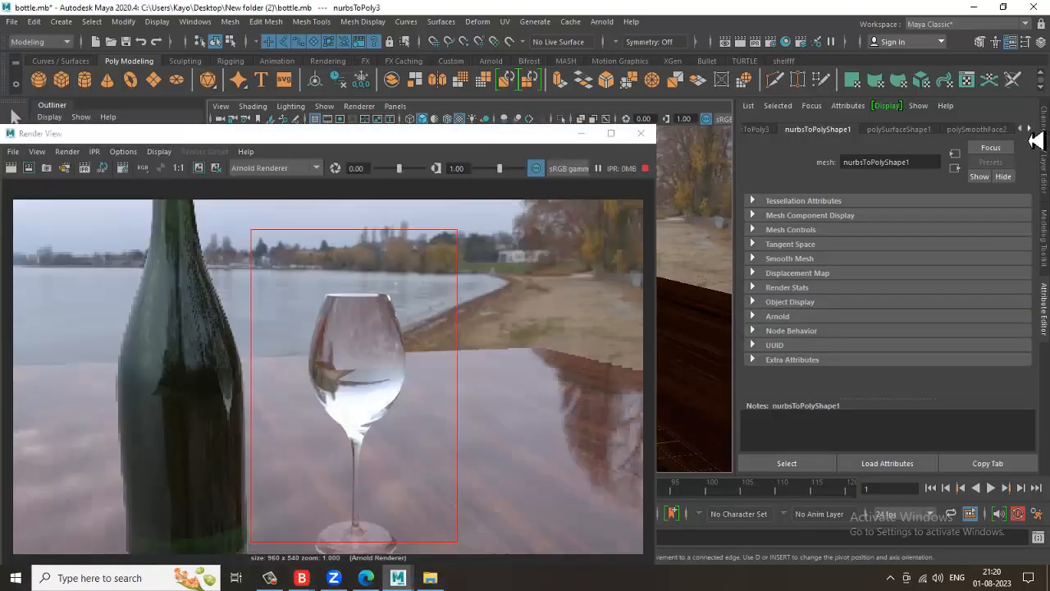
left_click(1030, 131)
left_click(996, 130)
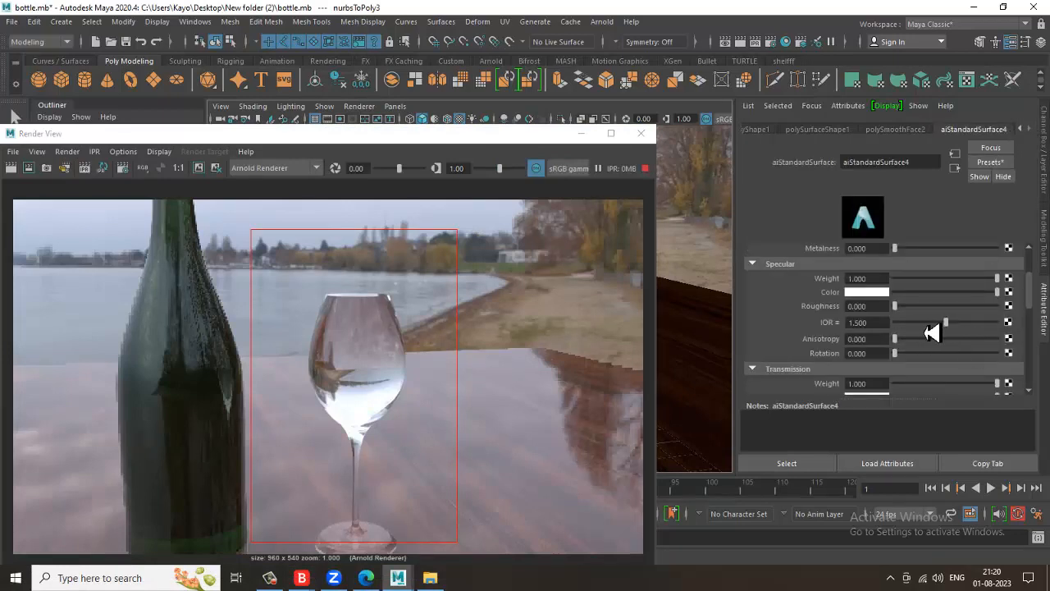
Adjust the glass material to a specular IOR of 1.520, an anisotropy of 0.143 and a transmission depth of 0.250.
left_click_drag(947, 324, 918, 335)
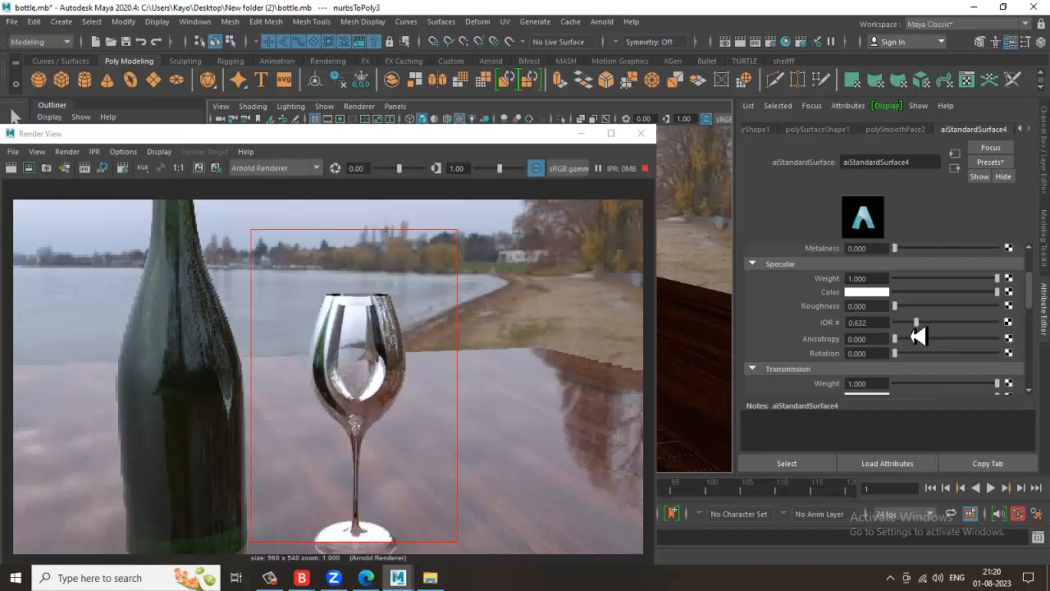
left_click_drag(917, 335, 926, 335)
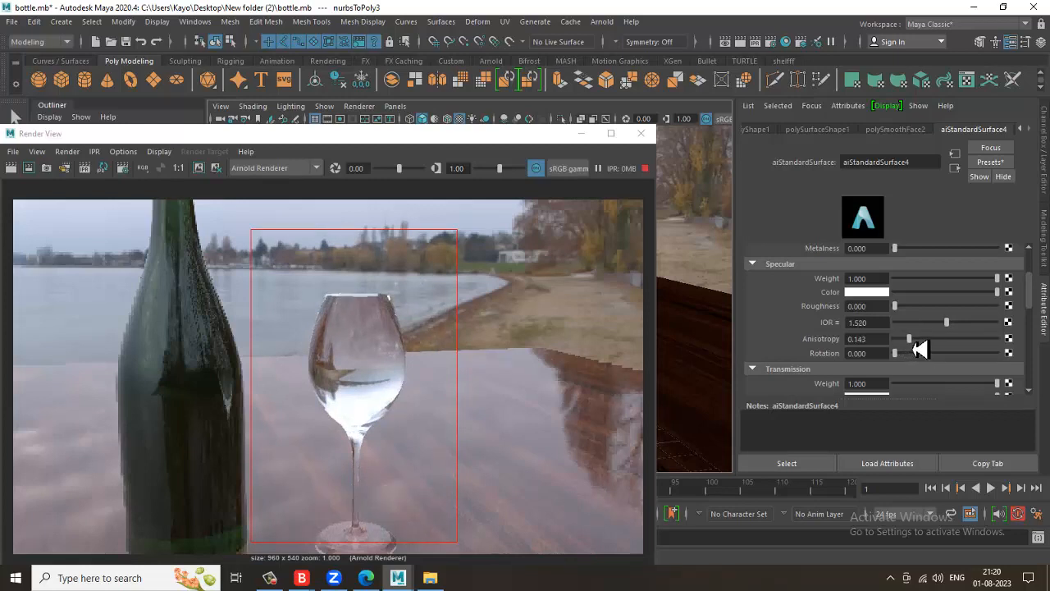
scroll(919, 349, "down", 2)
scroll(959, 384, "down", 2)
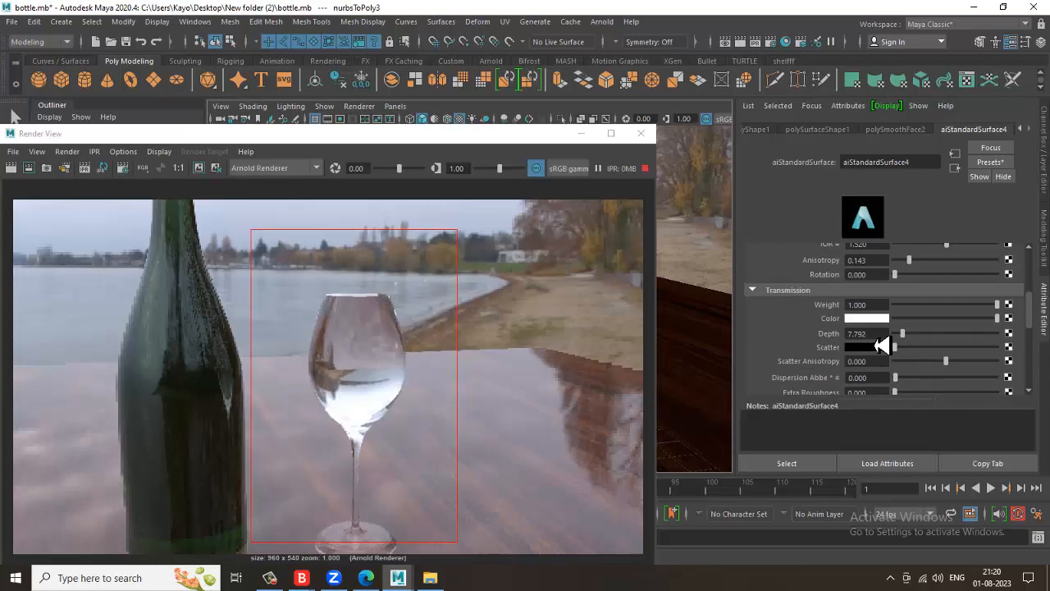
left_click_drag(875, 338, 816, 341)
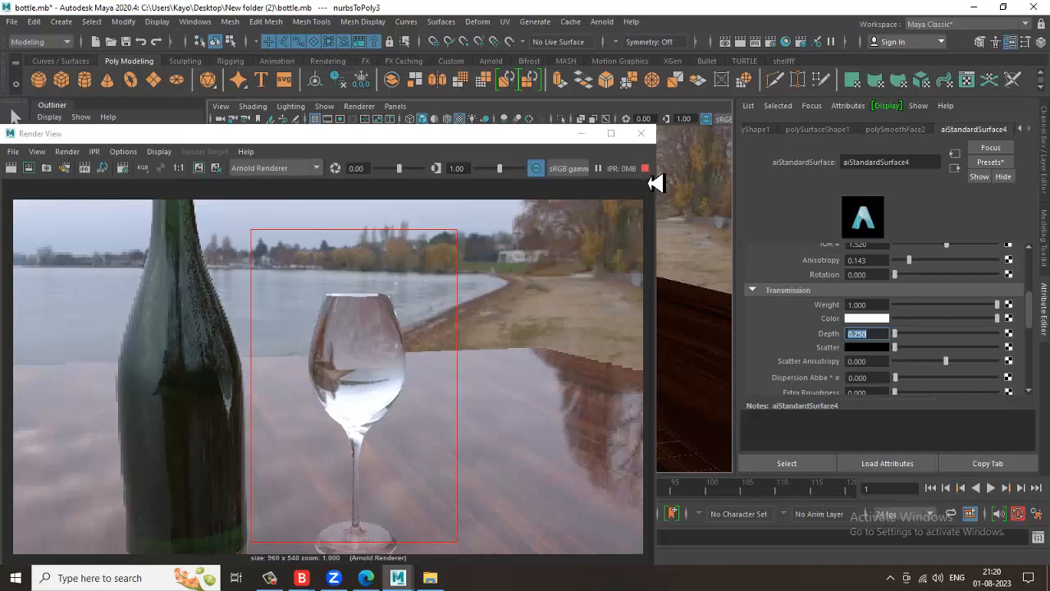
Restart the IPR render from a closer, higher view of the wine glass and limit it to a region around the glass.
left_click(642, 133)
left_click_drag(548, 289, 544, 324, "alt")
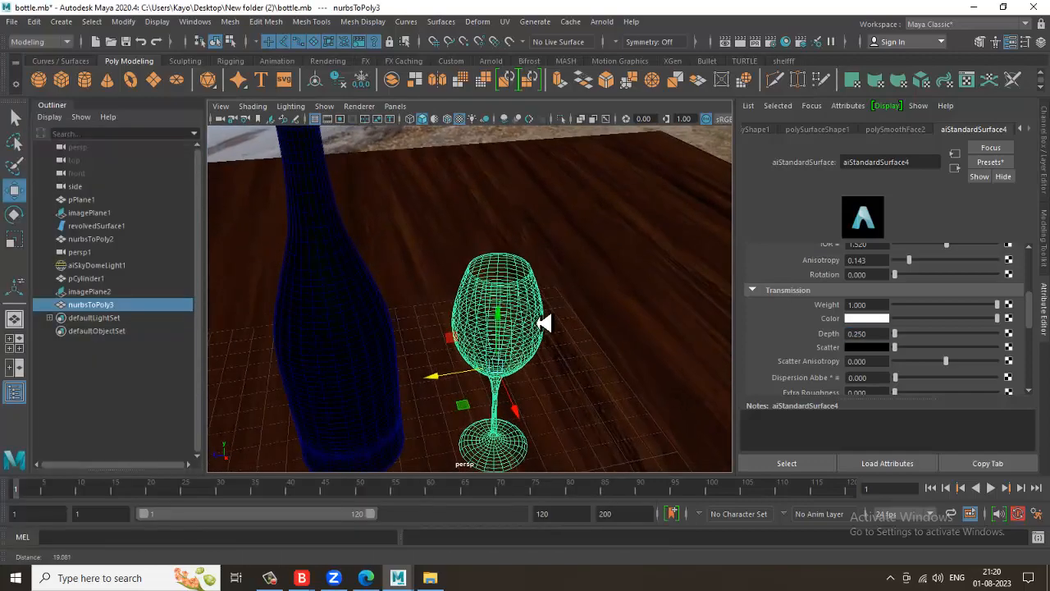
right_click_drag(544, 323, 570, 364, "alt")
middle_click_drag(569, 364, 554, 296, "alt")
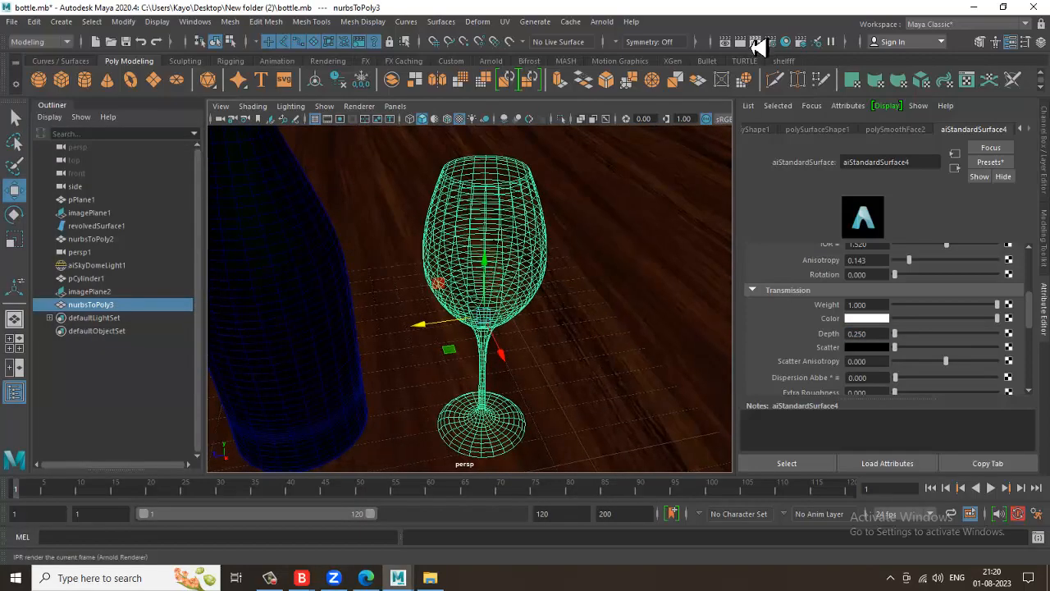
left_click(756, 42)
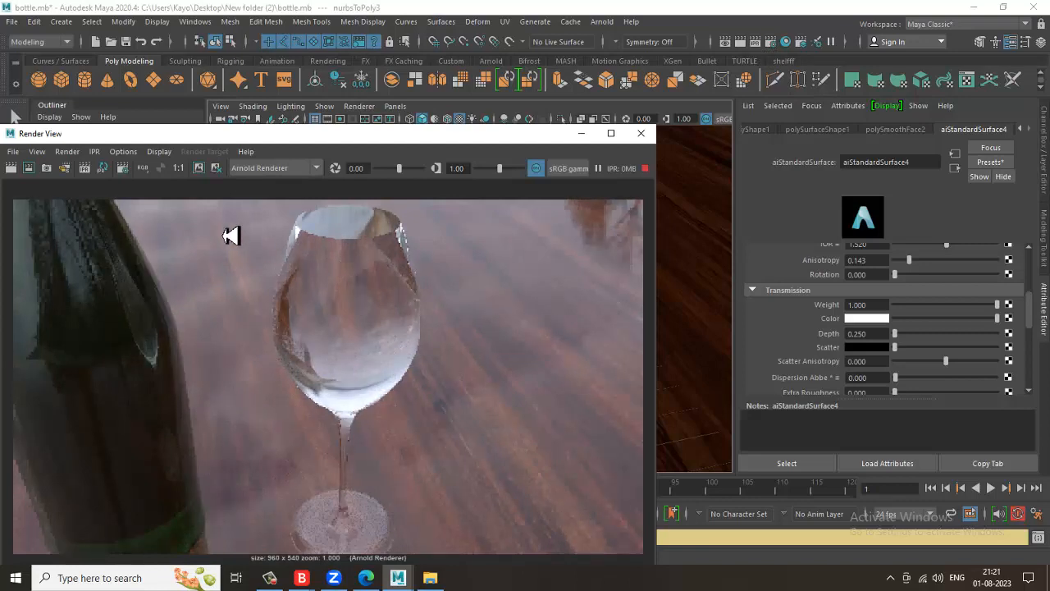
left_click_drag(229, 203, 454, 454)
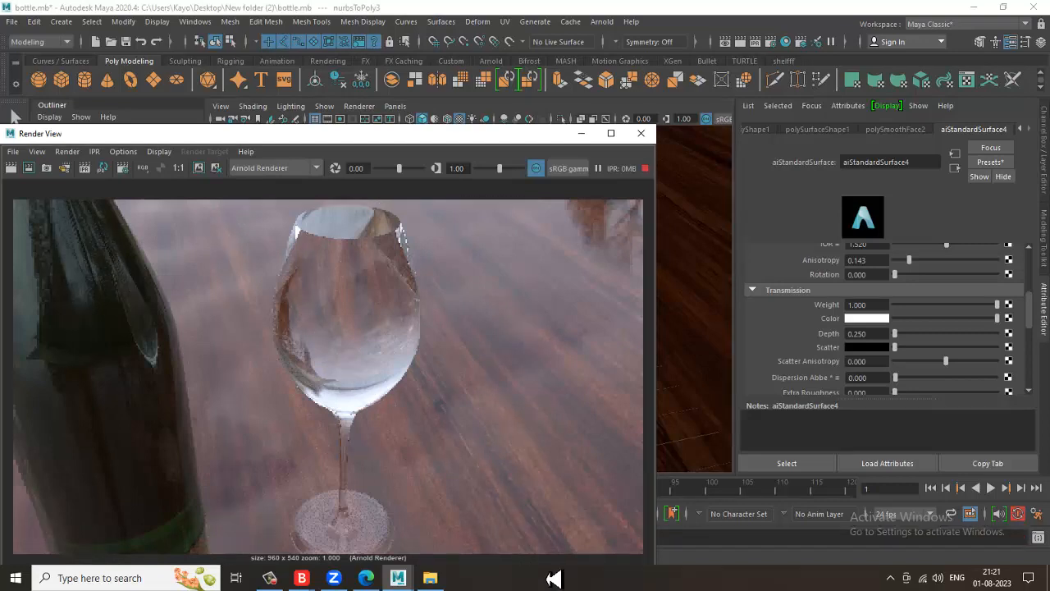
Try specular roughness values of 0.143 and 0.338 on the glass material, and restore the white specular colour and zero roughness.
left_click(1038, 343)
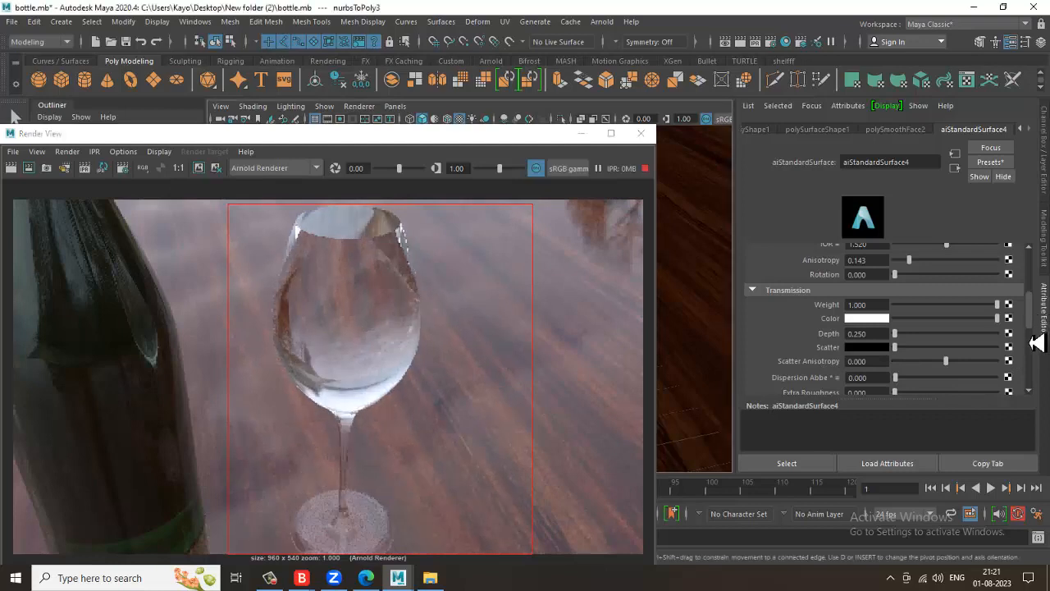
scroll(1038, 343, "down", 3)
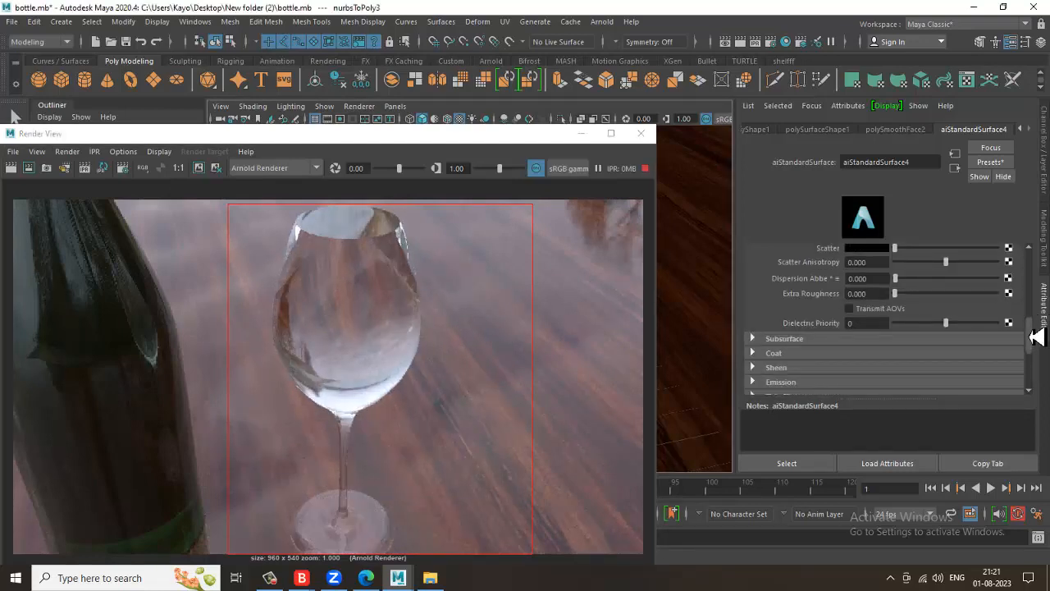
scroll(1038, 336, "up", 1)
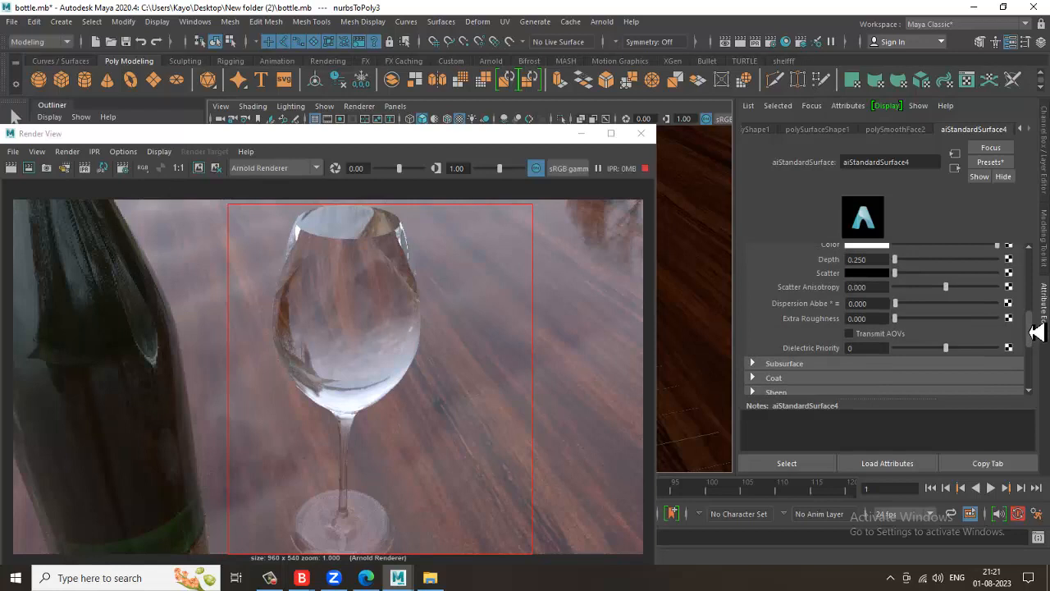
scroll(1038, 330, "up", 4)
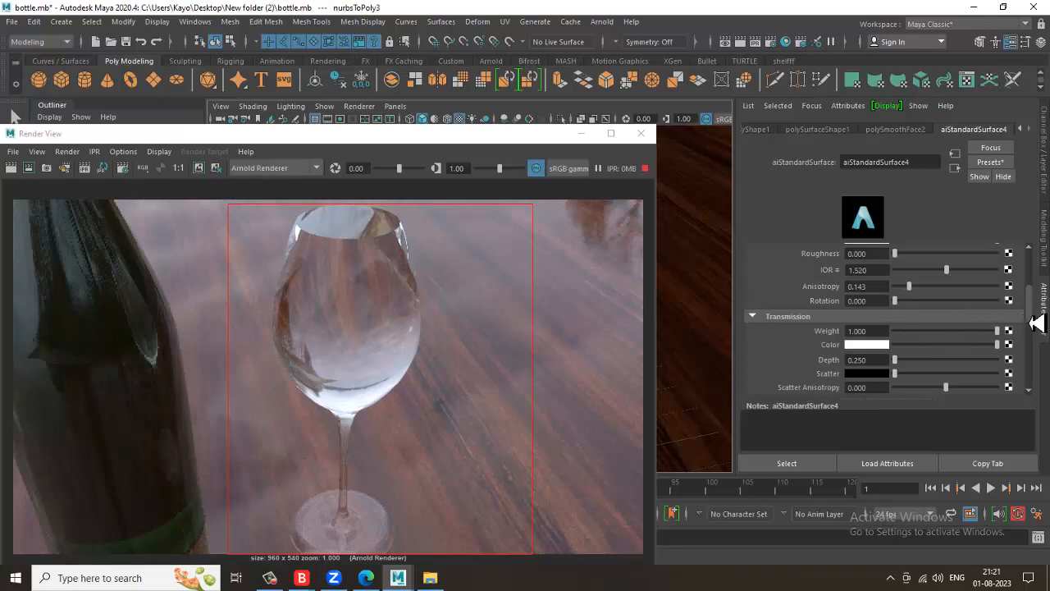
scroll(1035, 293, "up", 4)
scroll(1035, 261, "up", 2)
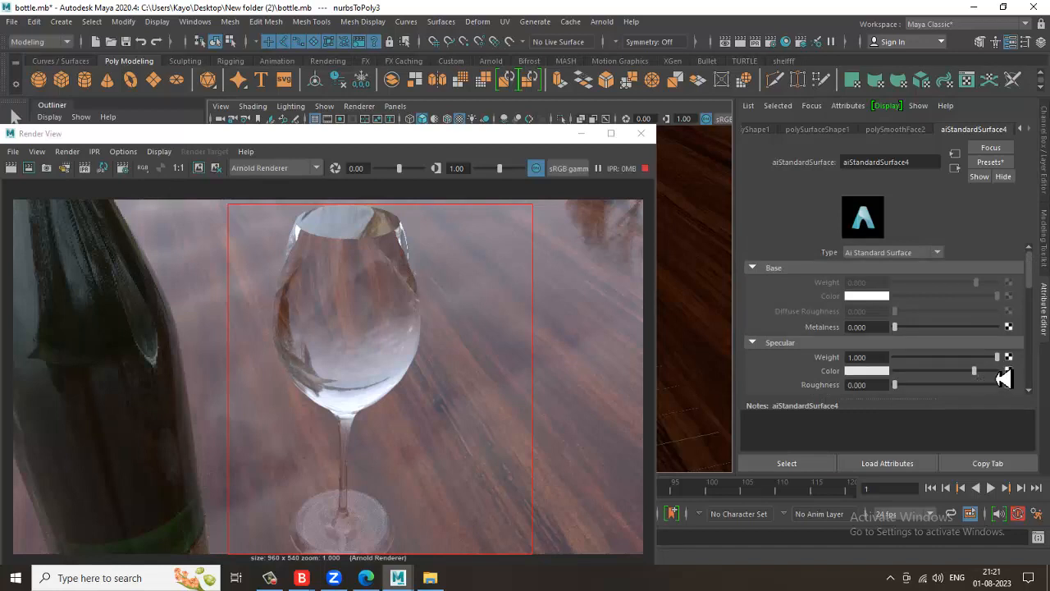
left_click_drag(973, 371, 1010, 377)
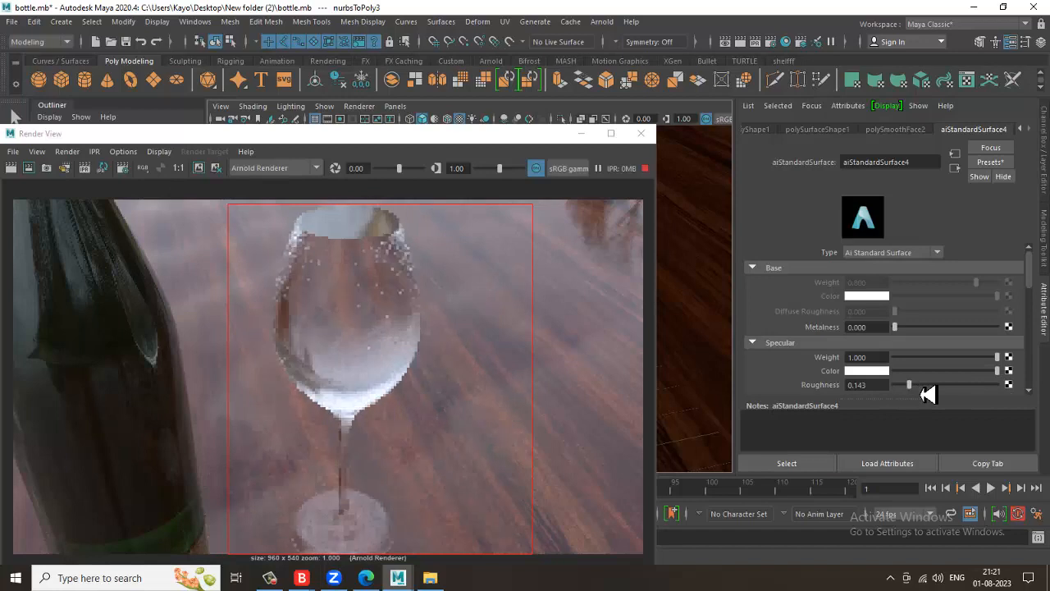
left_click_drag(926, 394, 935, 393)
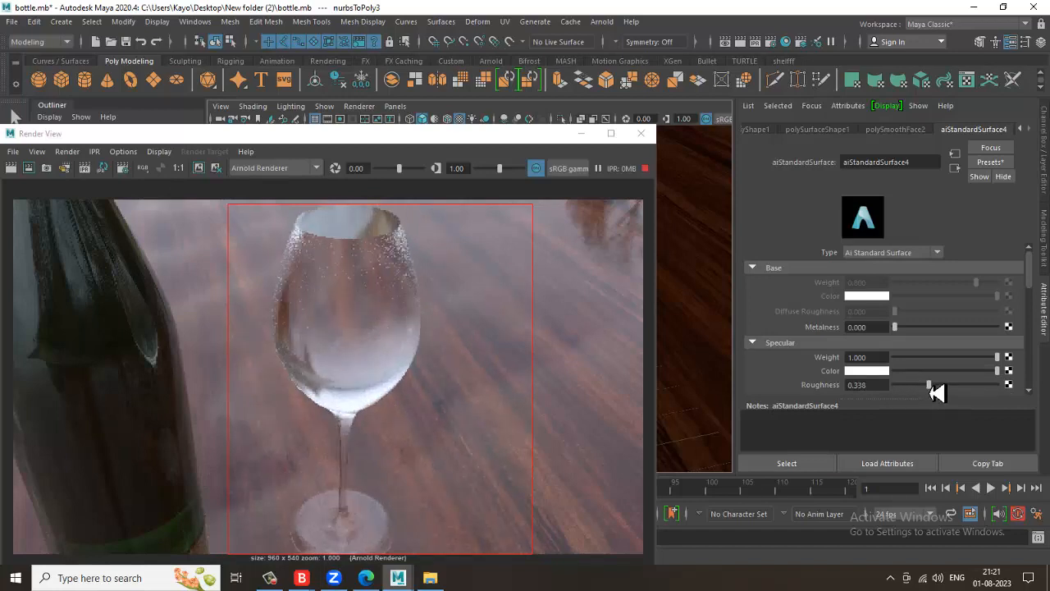
left_click_drag(935, 393, 855, 394)
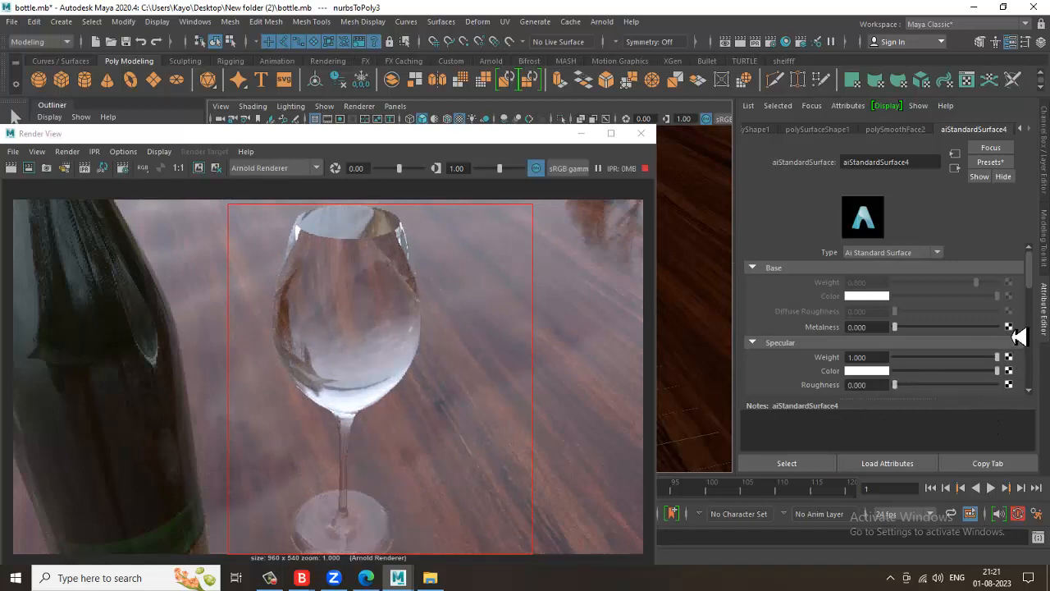
Set the glass material's specular IOR to 1.550 and its anisotropy to 0.100.
left_click_drag(1037, 283, 1037, 300)
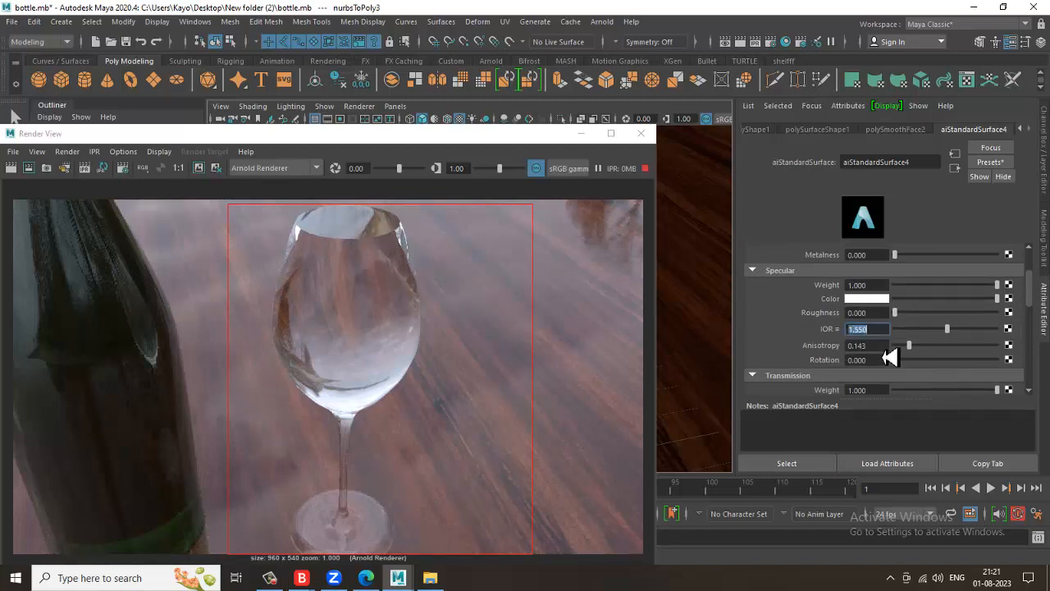
key("Tab")
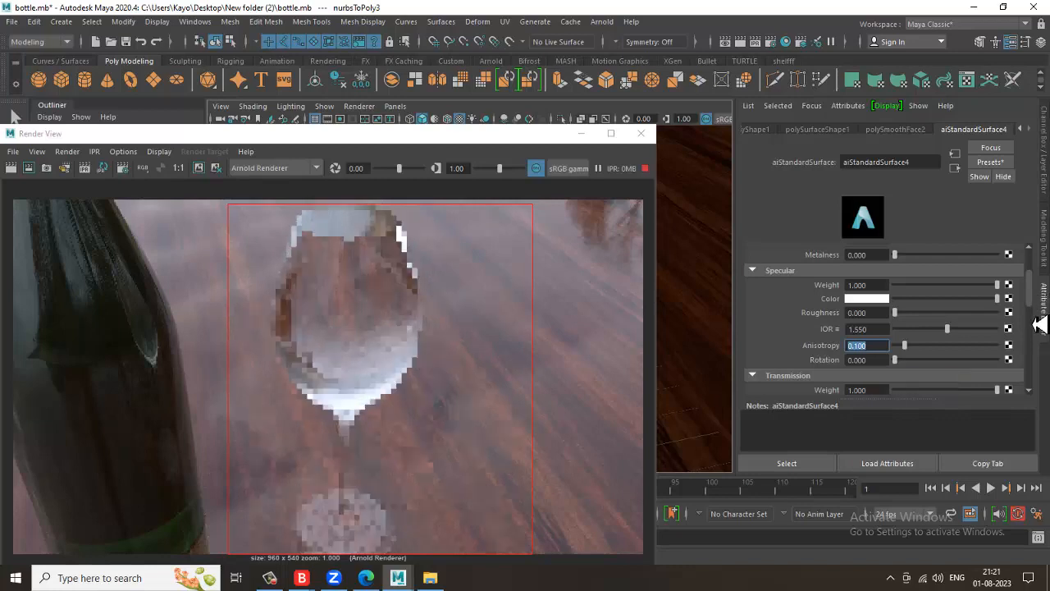
scroll(1039, 324, "down", 4)
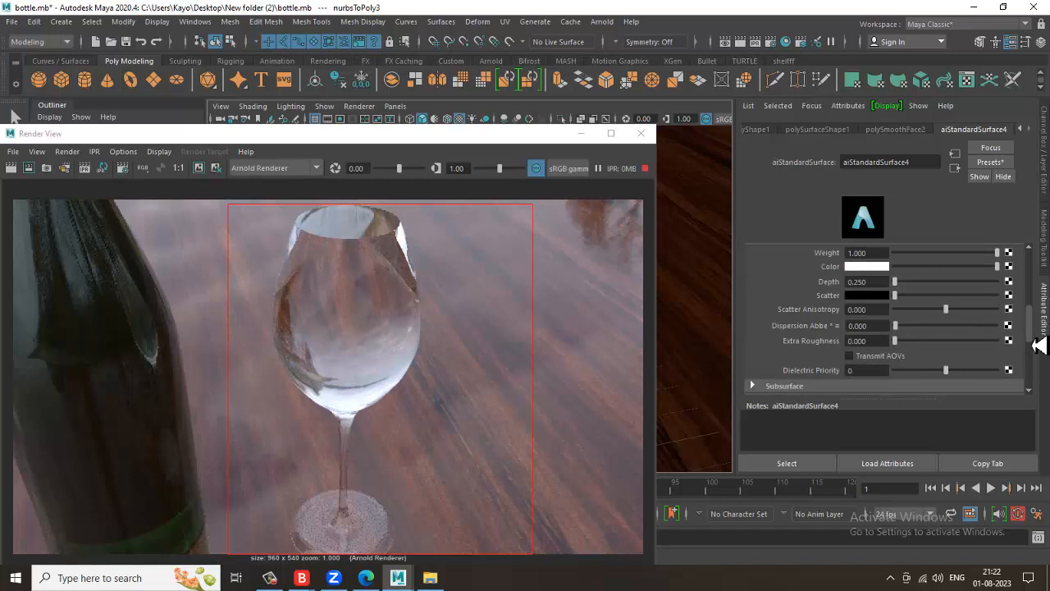
scroll(1039, 359, "down", 2)
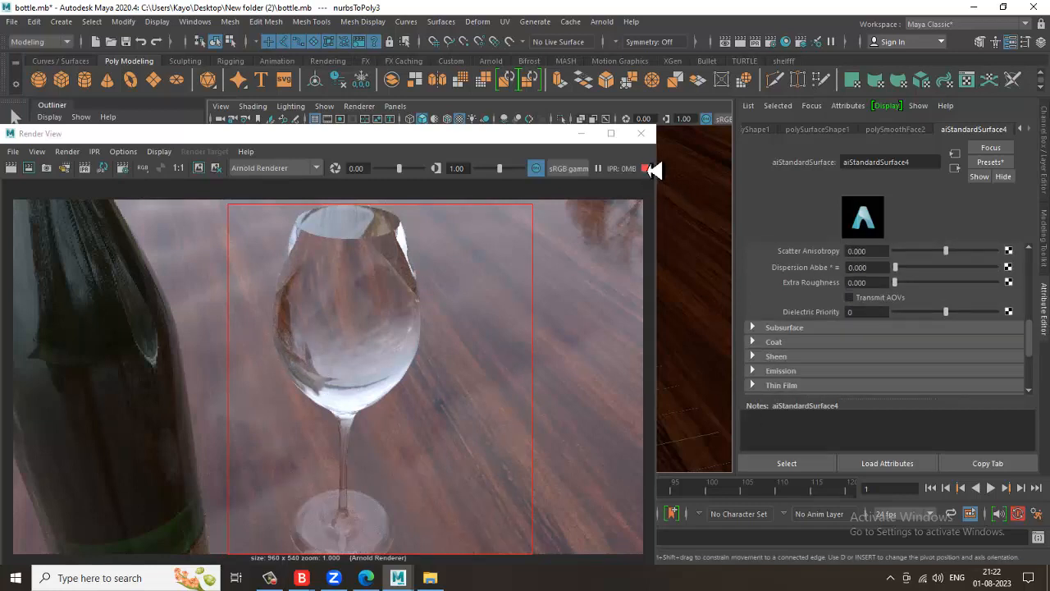
Close the Render View and set the division levels of the wine glass's polySmoothFace2 to 0.
left_click(643, 136)
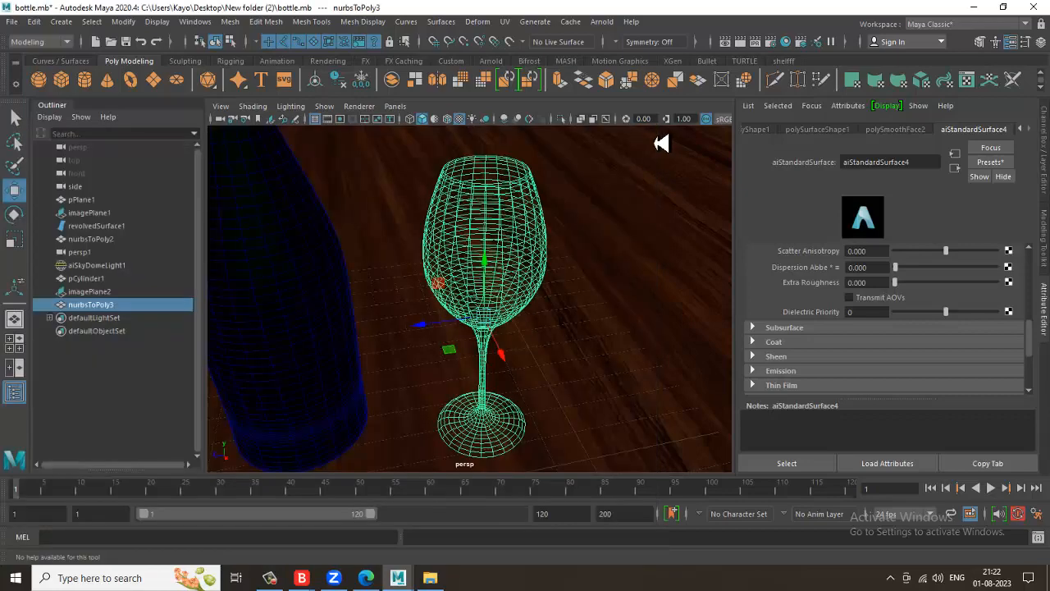
scroll(586, 302, "down", 5)
left_click_drag(587, 302, 551, 276, "alt")
scroll(572, 304, "up", 4)
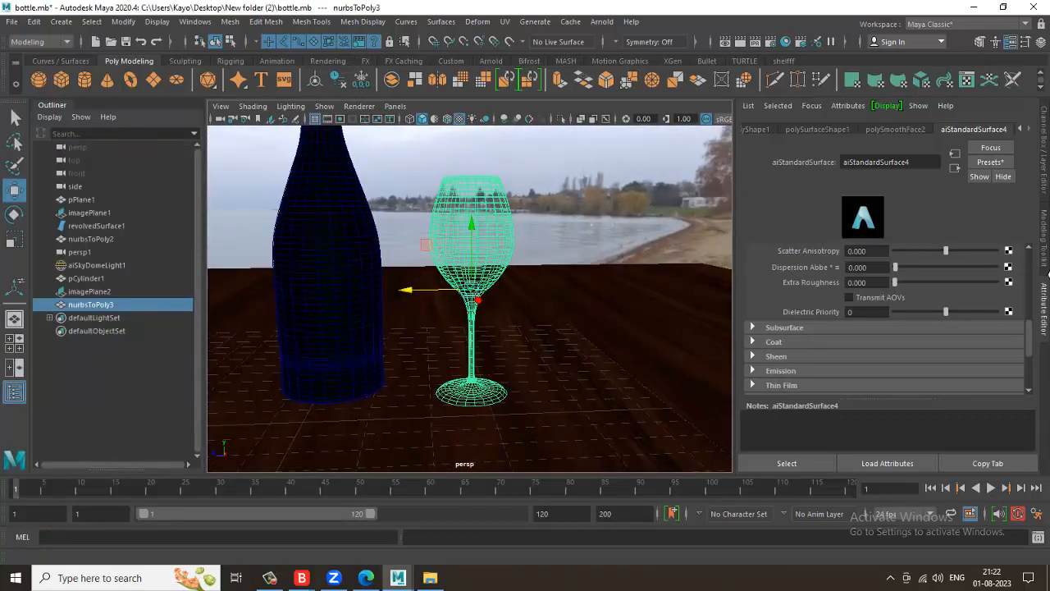
left_click_drag(486, 254, 491, 340, "alt")
scroll(494, 213, "up", 2)
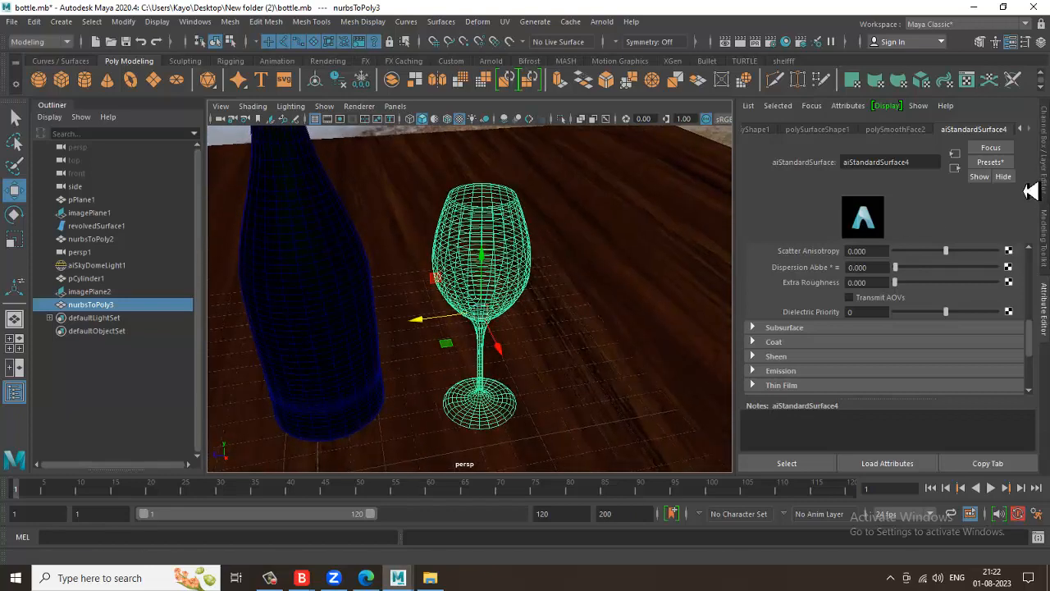
left_click(1043, 165)
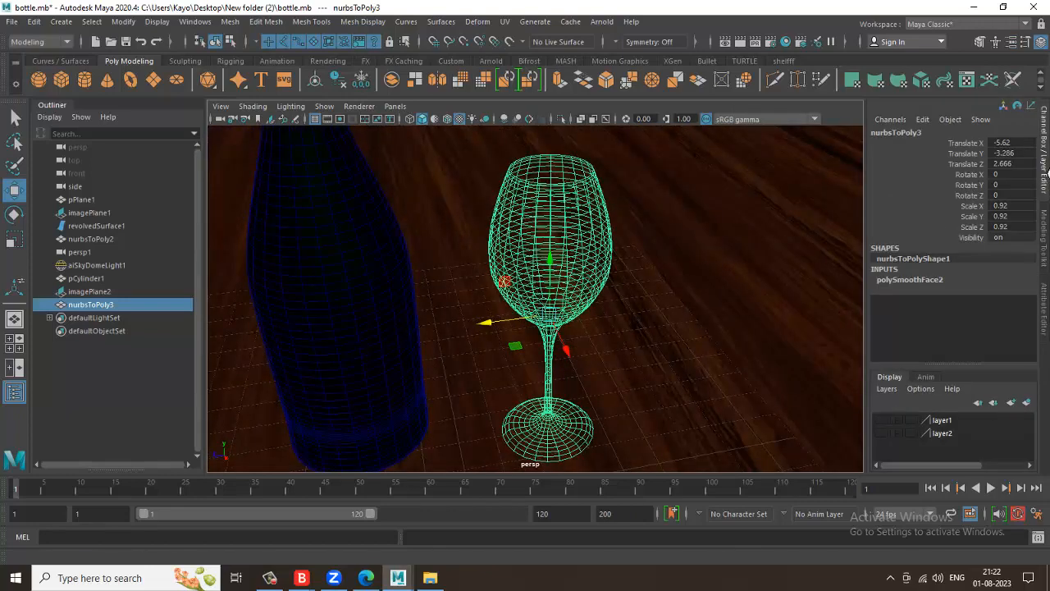
left_click(1044, 310)
left_click(898, 131)
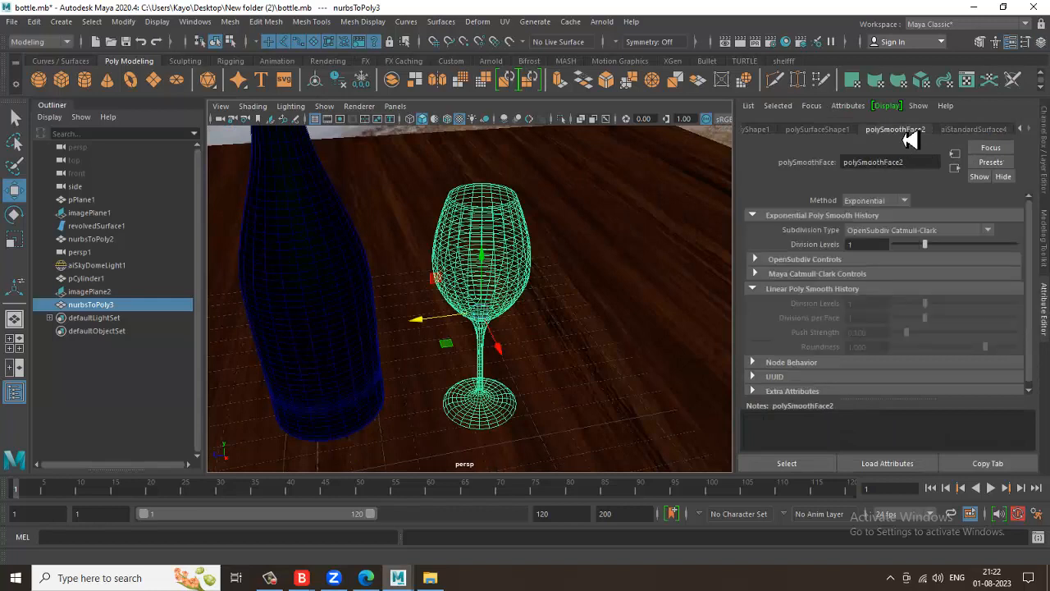
left_click(871, 245)
type("0")
key("Return")
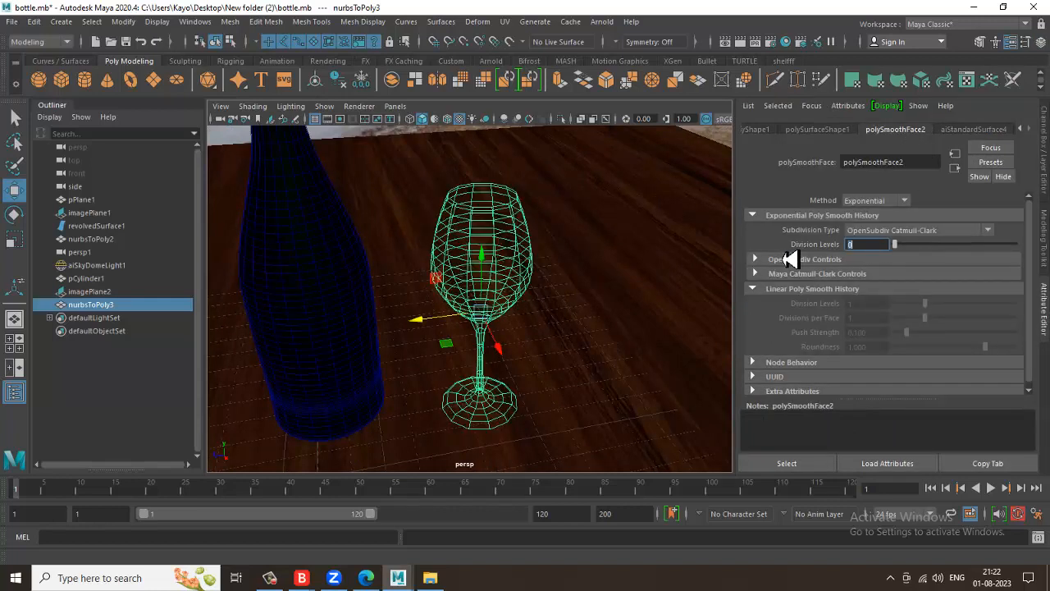
Select all faces of the wine glass and apply Extrude to them.
right_click(507, 220)
left_click(424, 178)
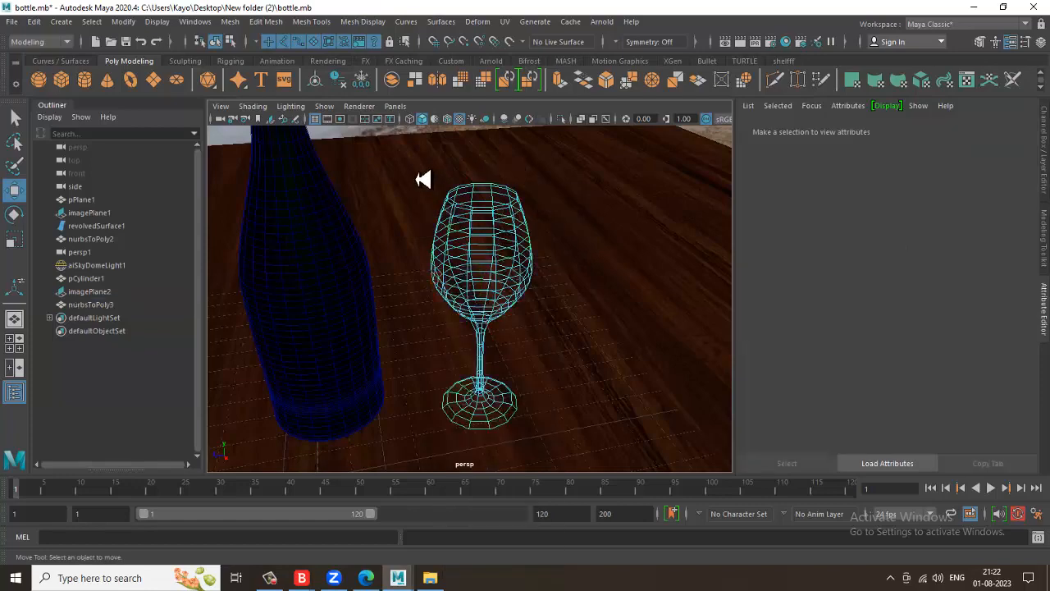
left_click_drag(415, 159, 551, 449)
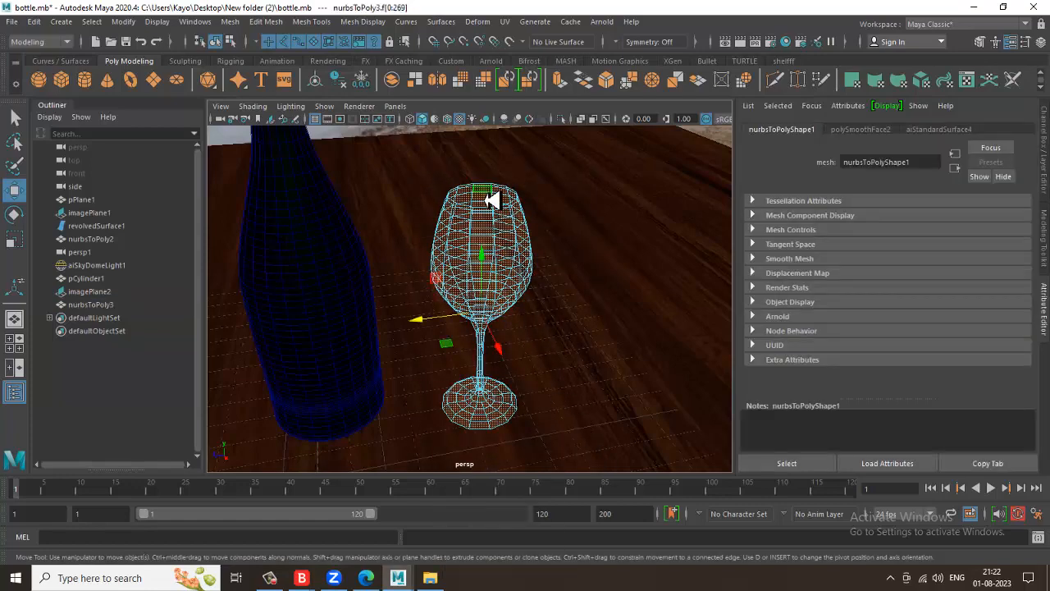
left_click(266, 21)
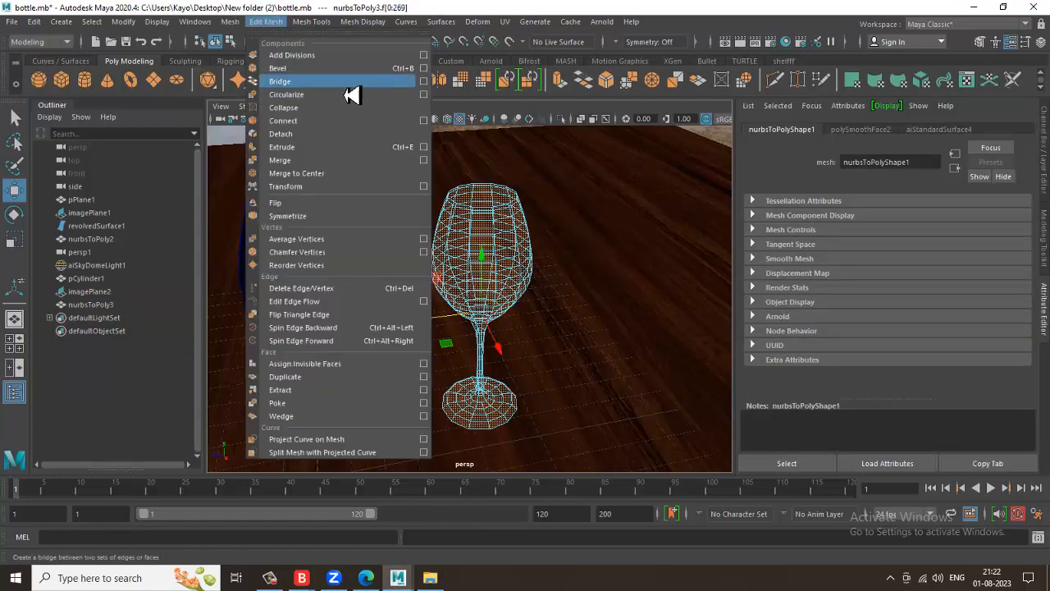
left_click(365, 146)
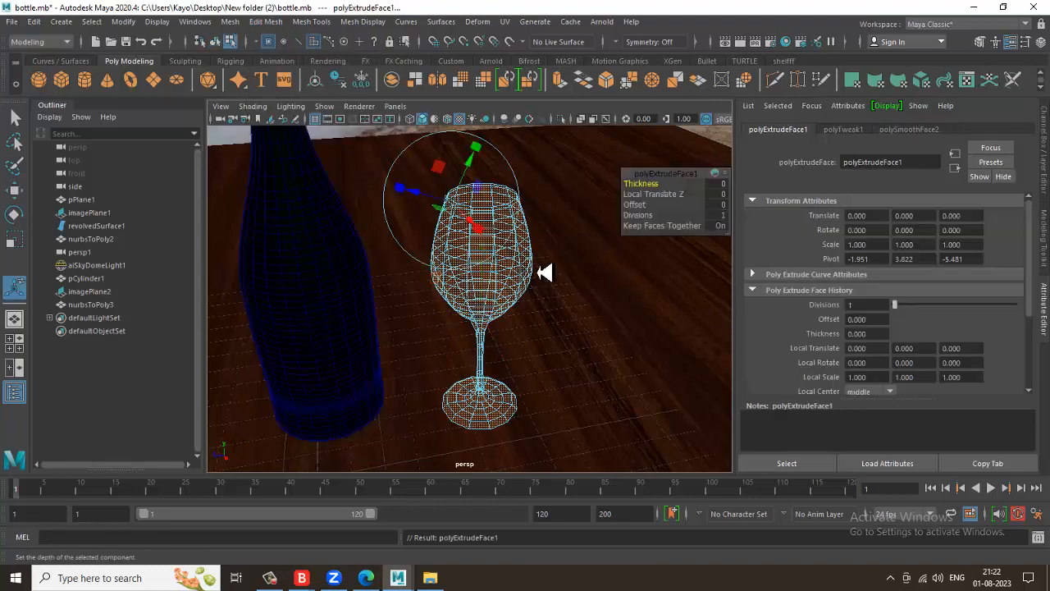
Set the thickness of the wine glass's face extrusion, testing 0.2 and 0.01 before settling on 0.03.
scroll(543, 287, "up", 3)
left_click_drag(546, 297, 523, 277, "alt")
scroll(525, 277, "up", 2)
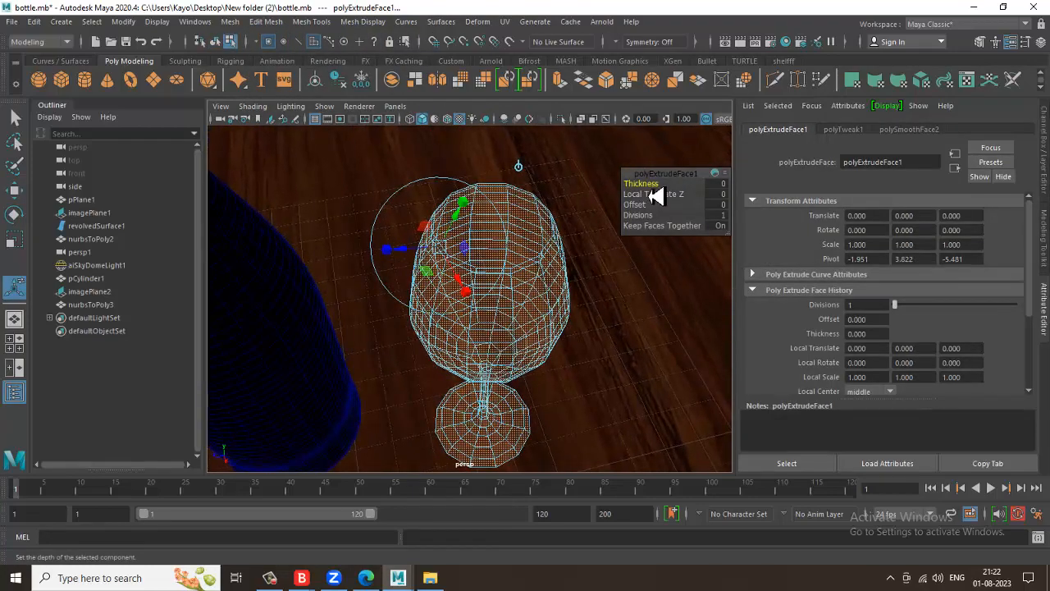
middle_click_drag(656, 196, 659, 197)
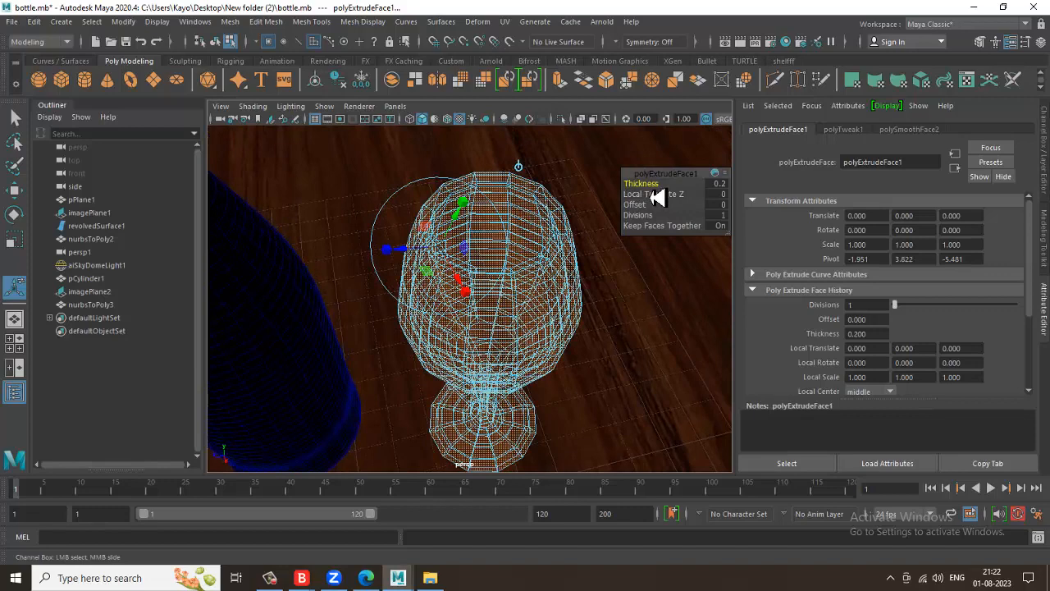
left_click(720, 186)
type("0.0")
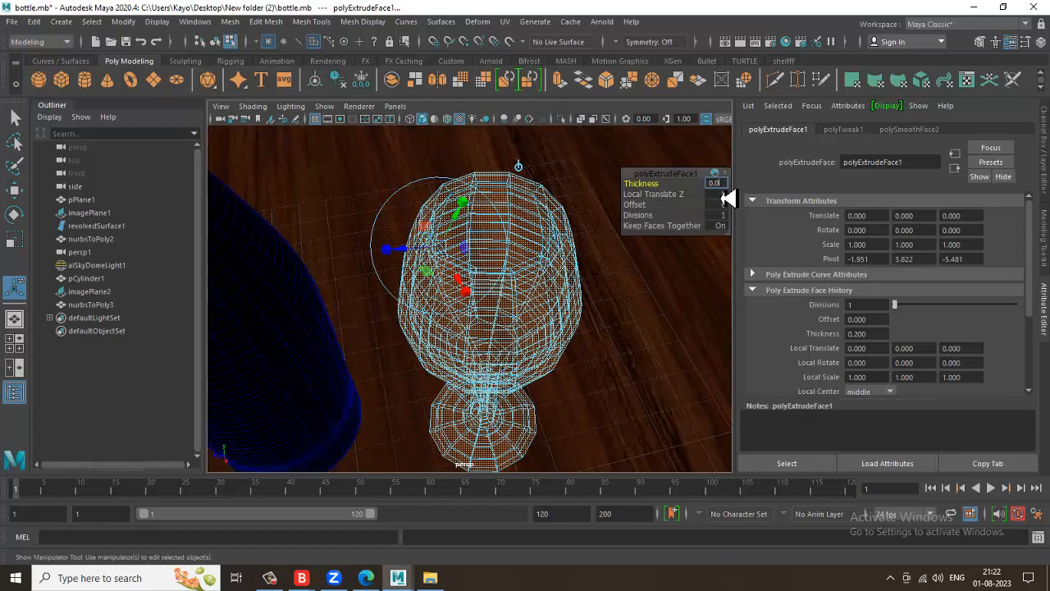
type("1")
key("Return")
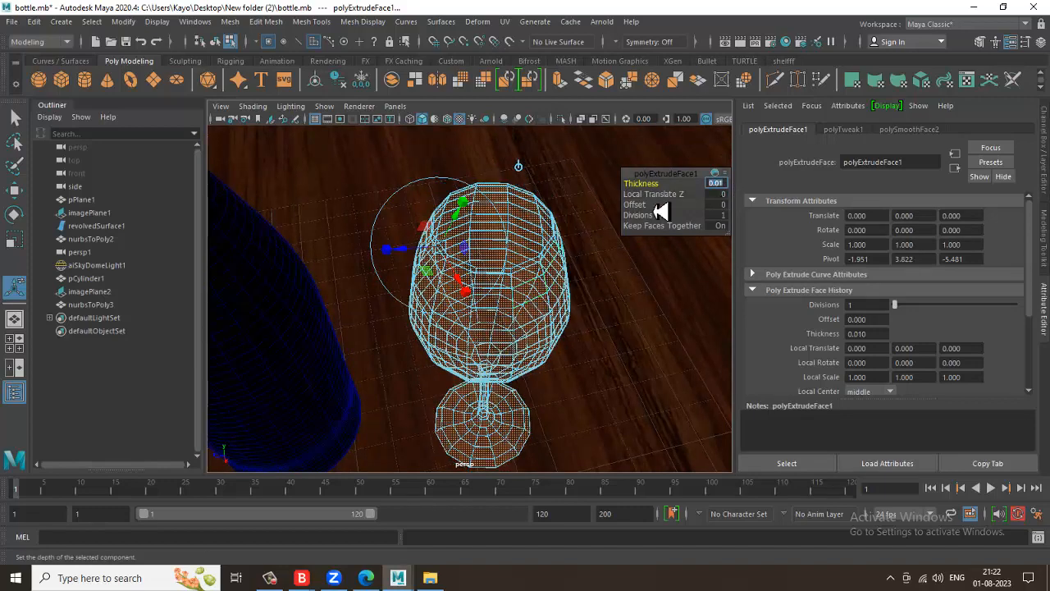
type("0.03")
key("Return")
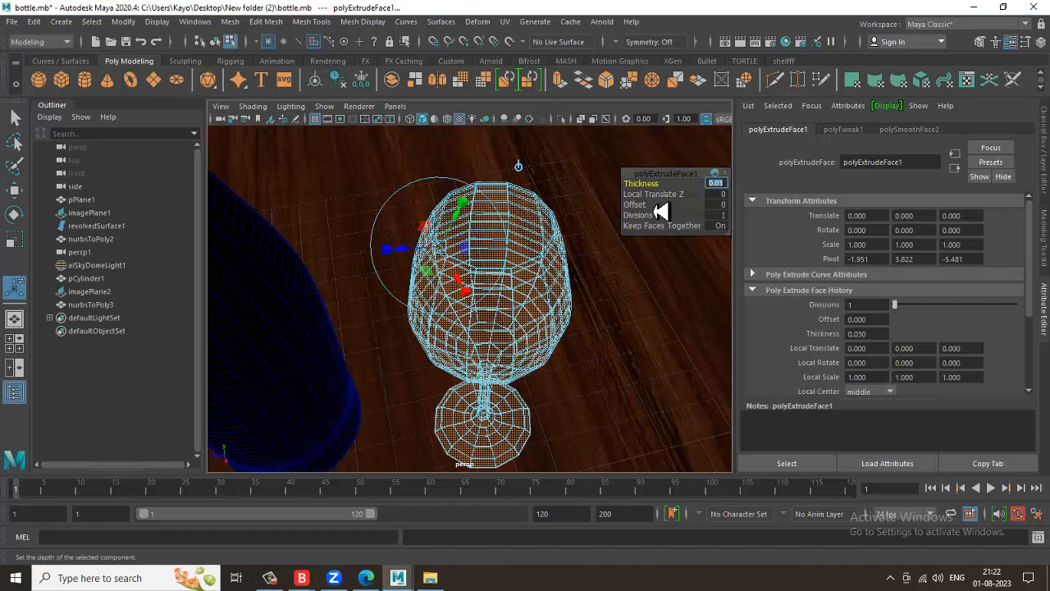
Set the thickness of the wine glass's face extrusion to 0.04 after testing 0.05, and return to object mode.
type("0.05")
key("Return")
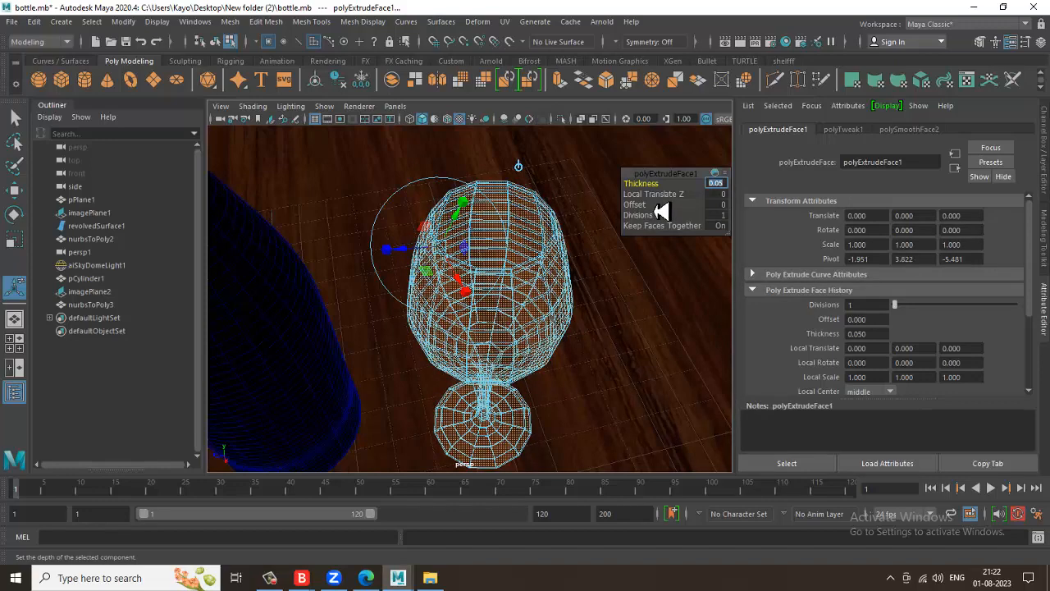
type("0.04")
key("Return")
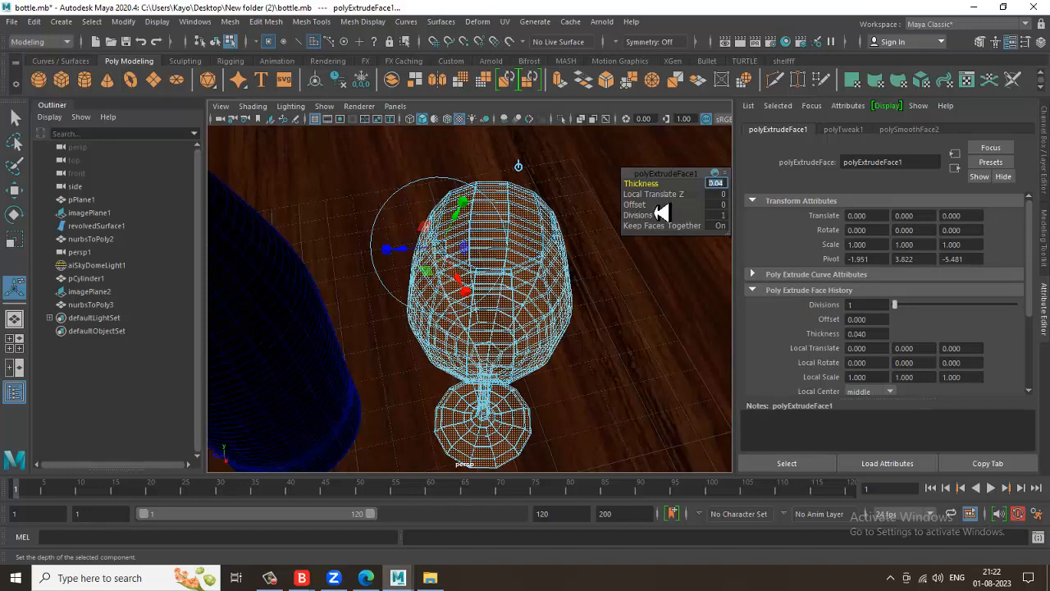
key("w")
right_click_drag(507, 194, 615, 95)
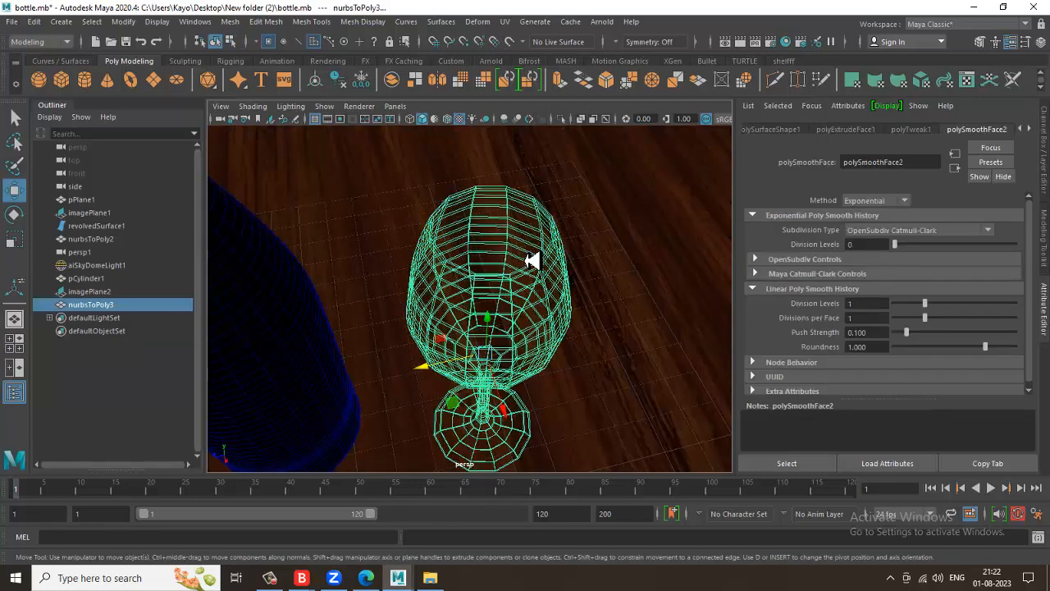
Start a live Arnold render in the perspective viewport and view the wine glass unselected.
left_click_drag(532, 259, 598, 300, "alt")
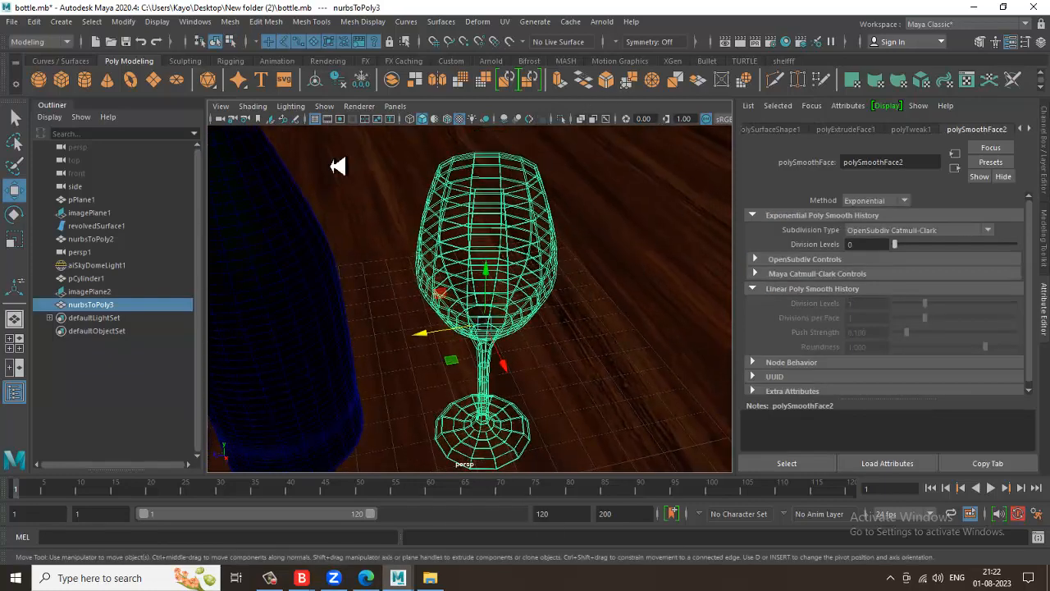
left_click(359, 106)
left_click(384, 140)
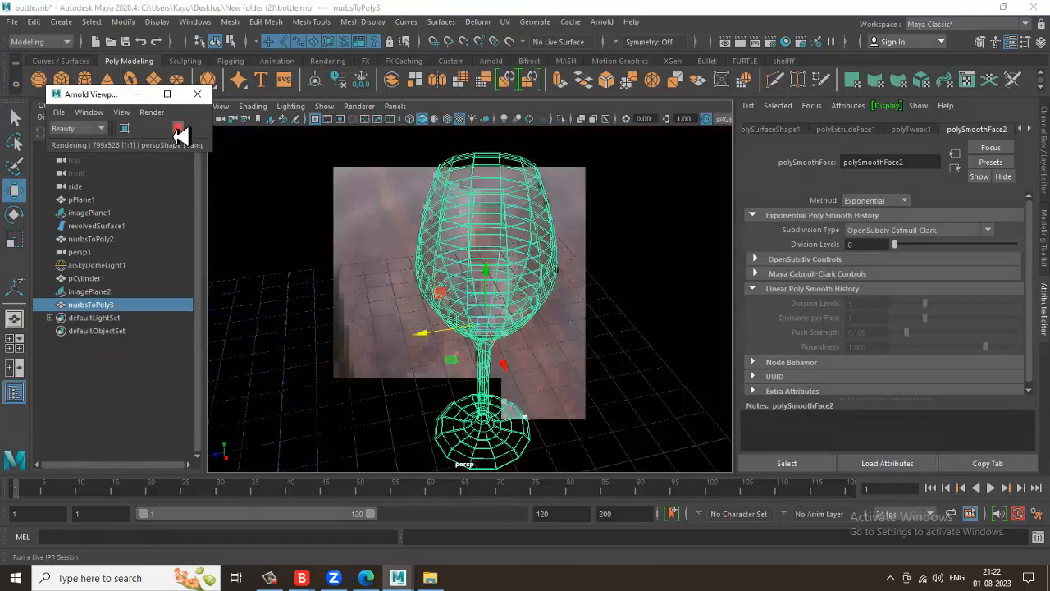
left_click(669, 277)
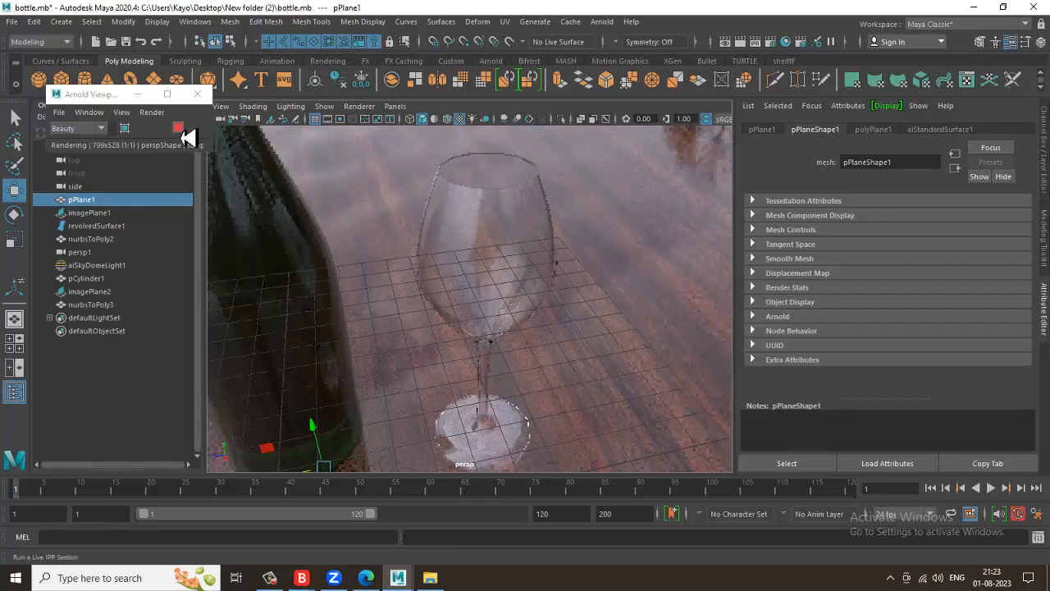
Set the transmission depth of the wine glass's aiStandardSurface4 material to 0.400.
left_click(529, 202)
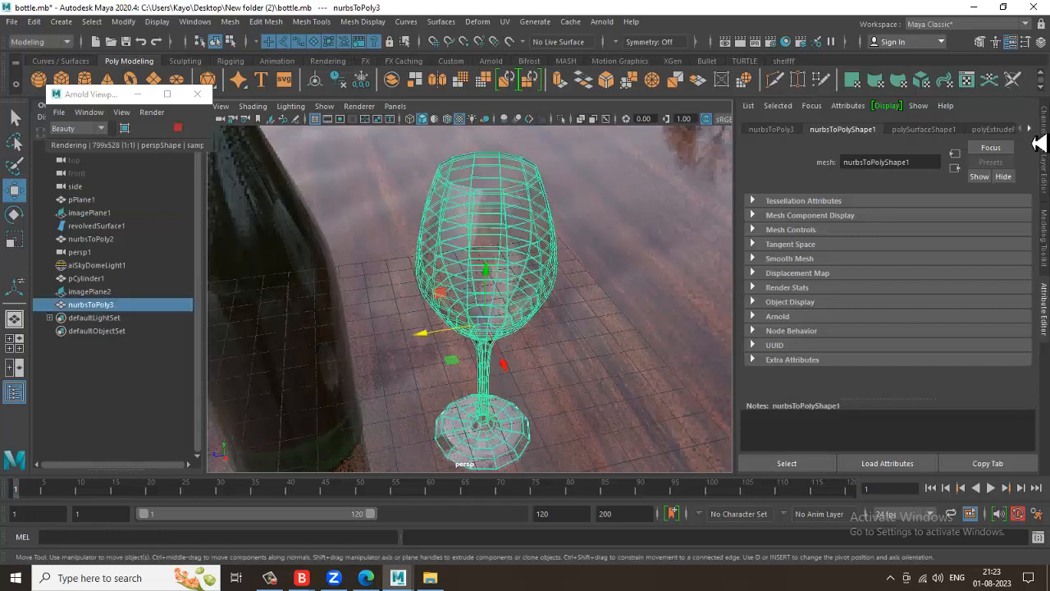
left_click(1030, 129)
left_click(1030, 129)
left_click(1029, 129)
left_click(969, 130)
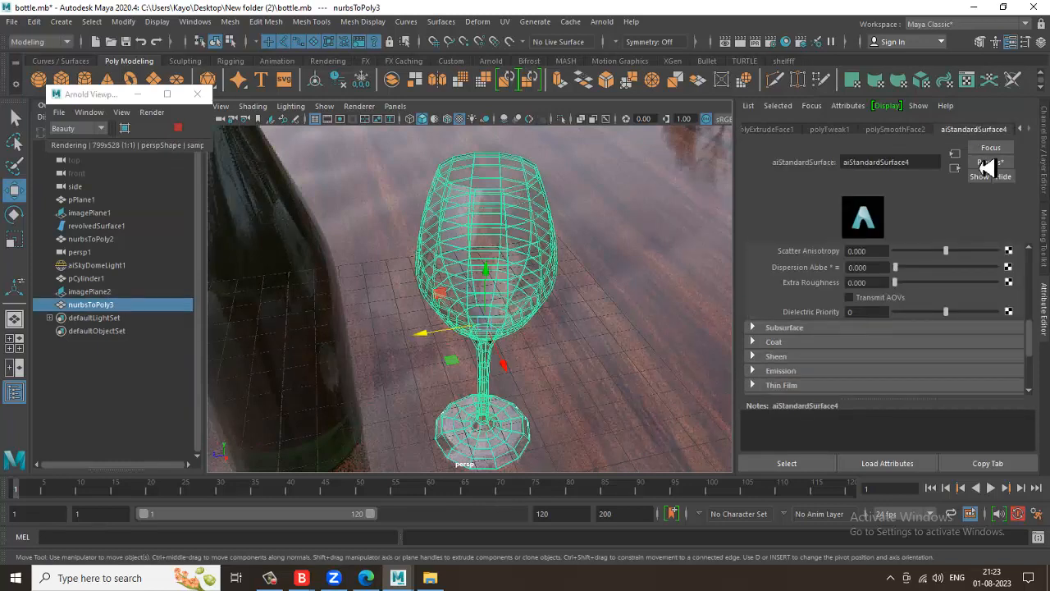
scroll(885, 327, "up", 2)
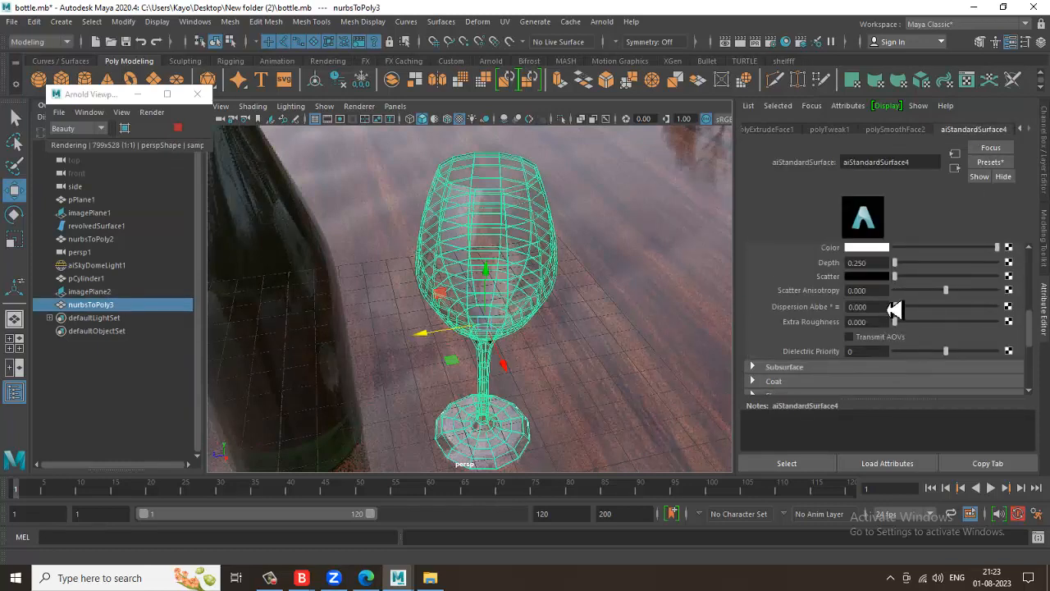
left_click(876, 263)
scroll(792, 286, "up", 2)
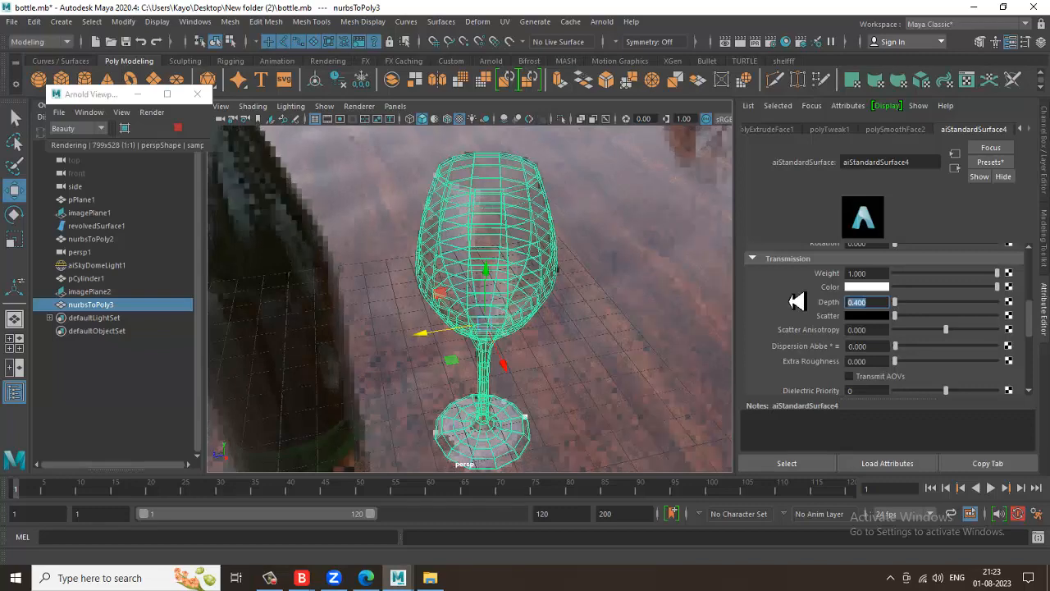
Check the unselected glass in the live render, save the scene and stop the render.
left_click(596, 235)
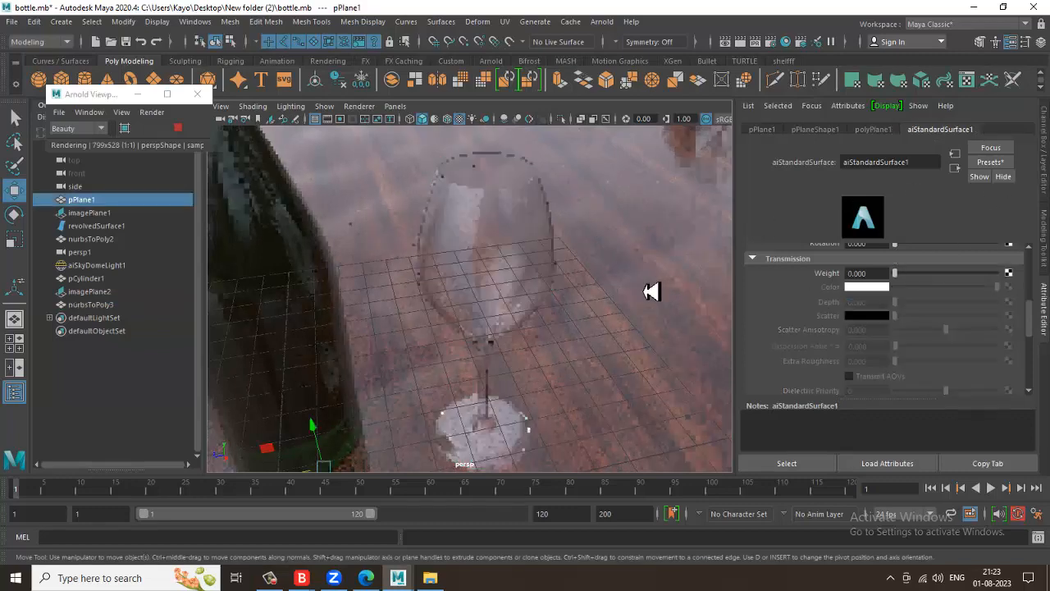
left_click(521, 248)
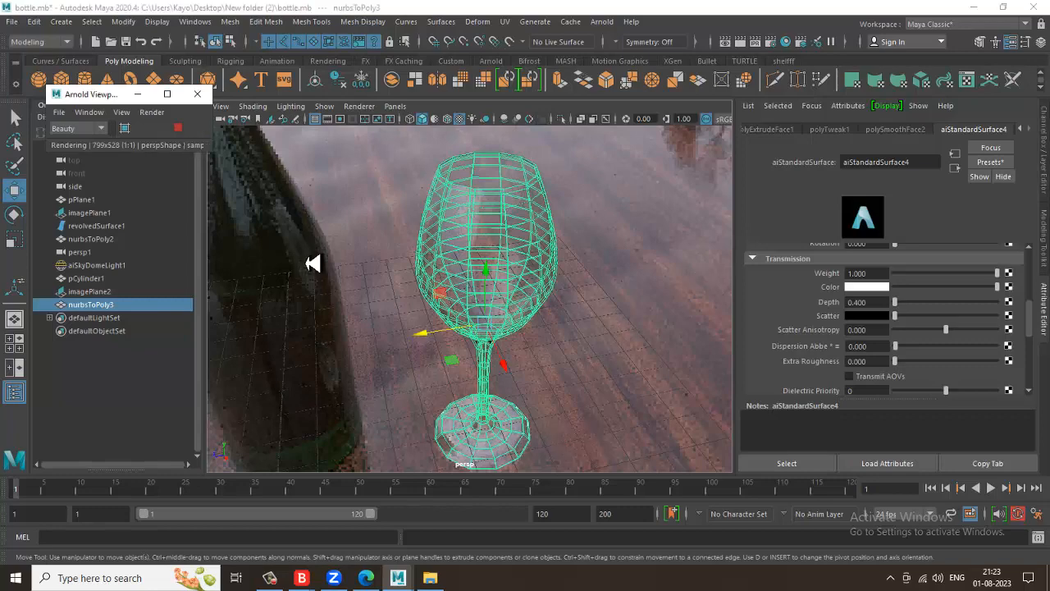
key("ctrl+s")
left_click(178, 128)
Draw a three-point Bezier curve in the side view along the bowl's bottle-side wall, from its widest part down to the stem.
key("space")
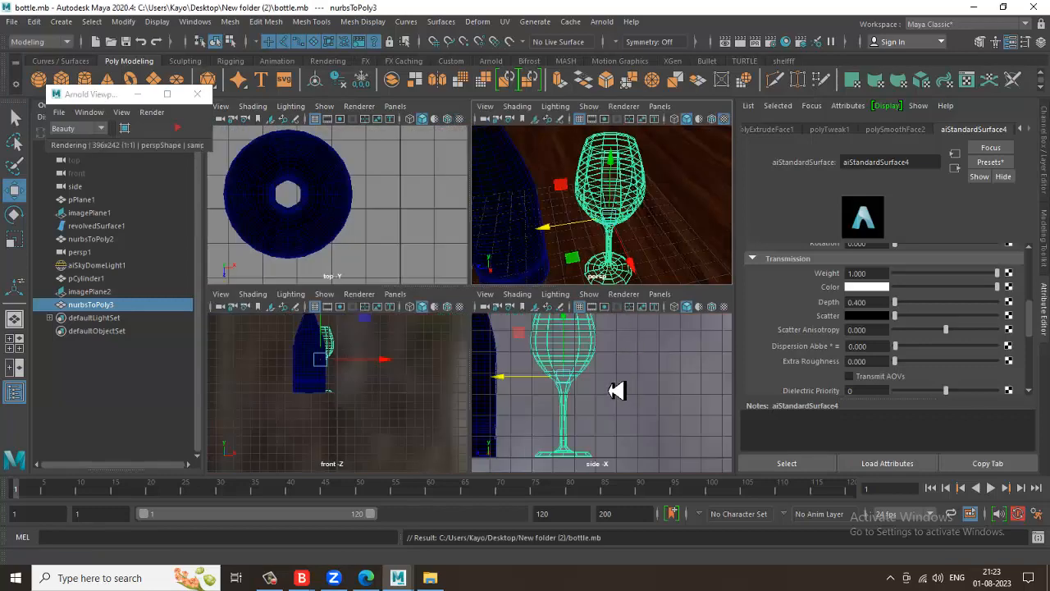
key("space")
scroll(492, 287, "up", 3)
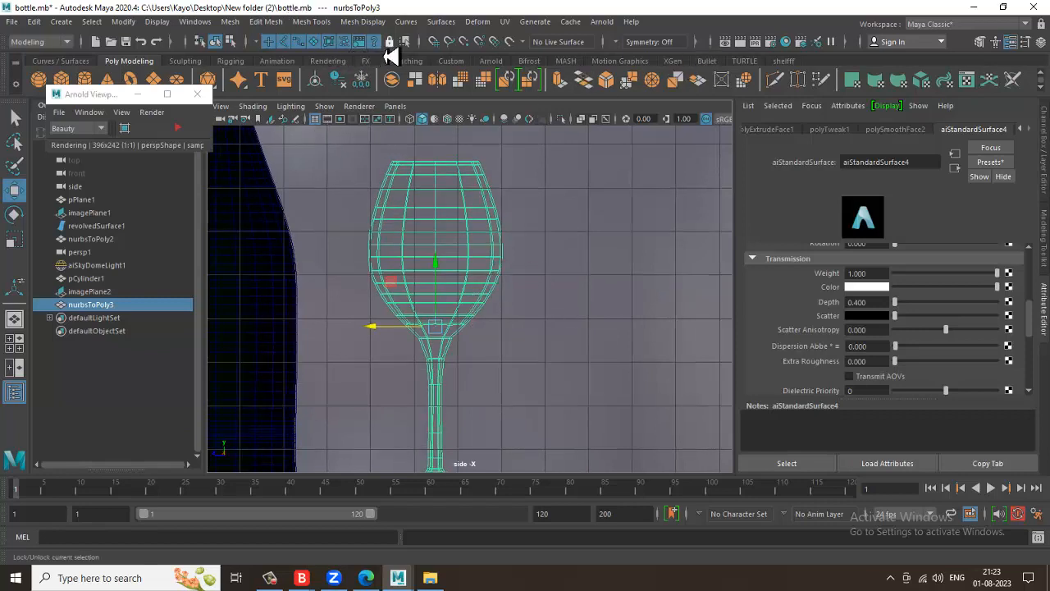
left_click(64, 22)
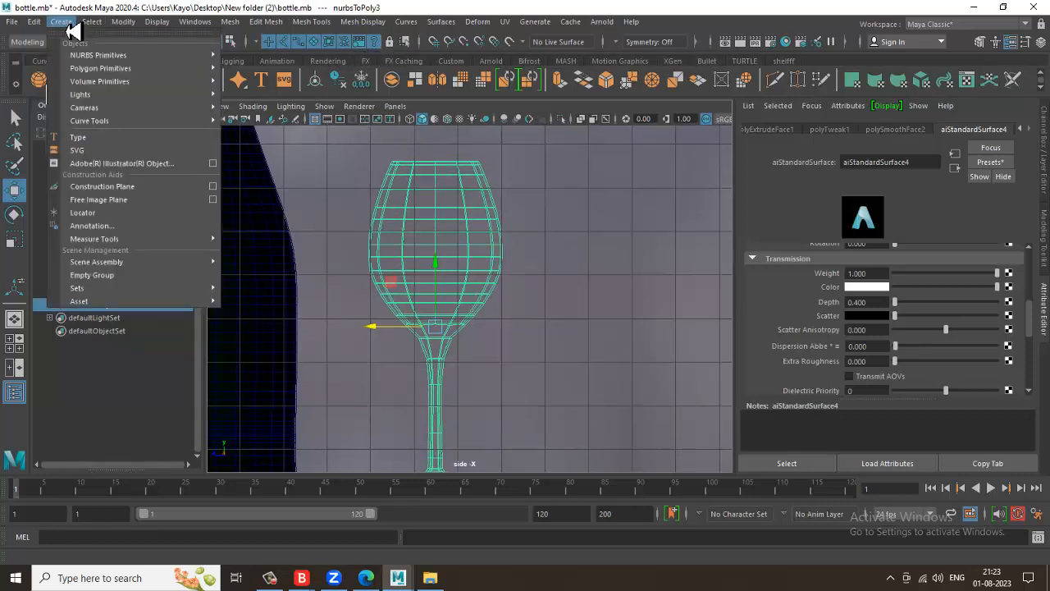
mouse_move(165, 123)
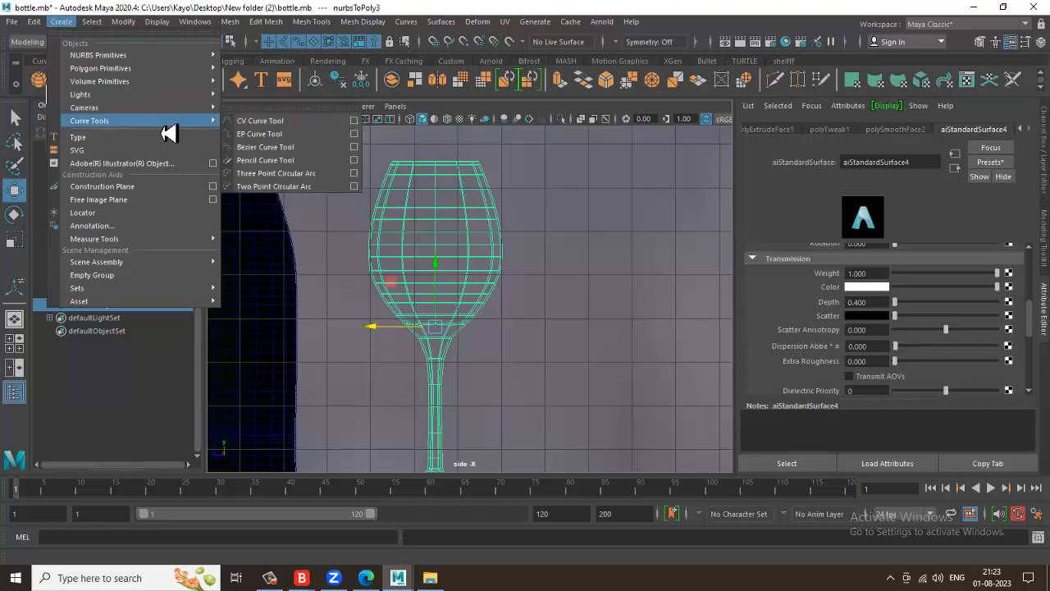
left_click(279, 148)
scroll(377, 281, "up", 2)
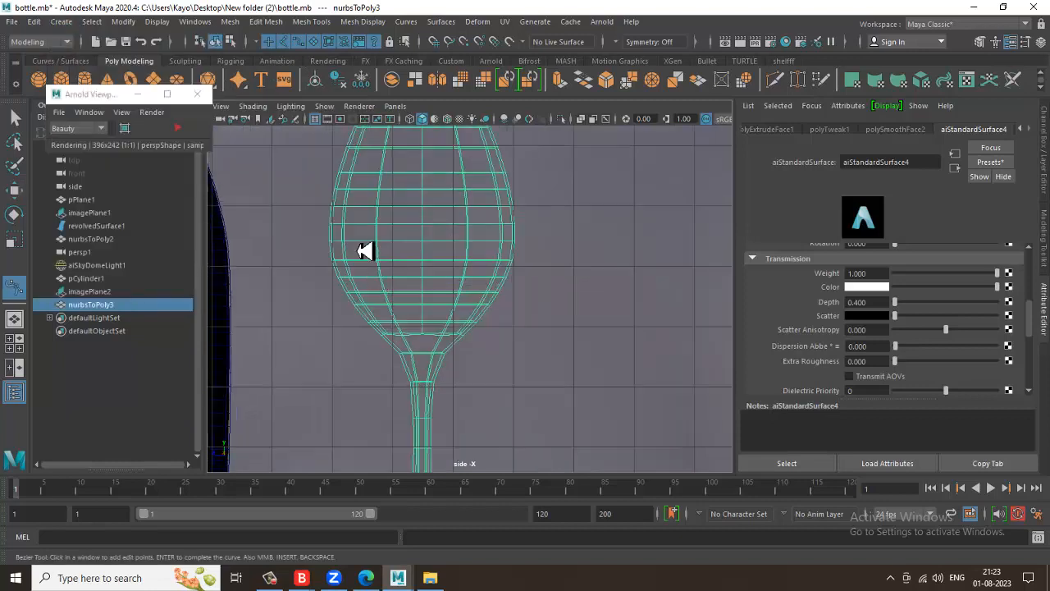
left_click(332, 209)
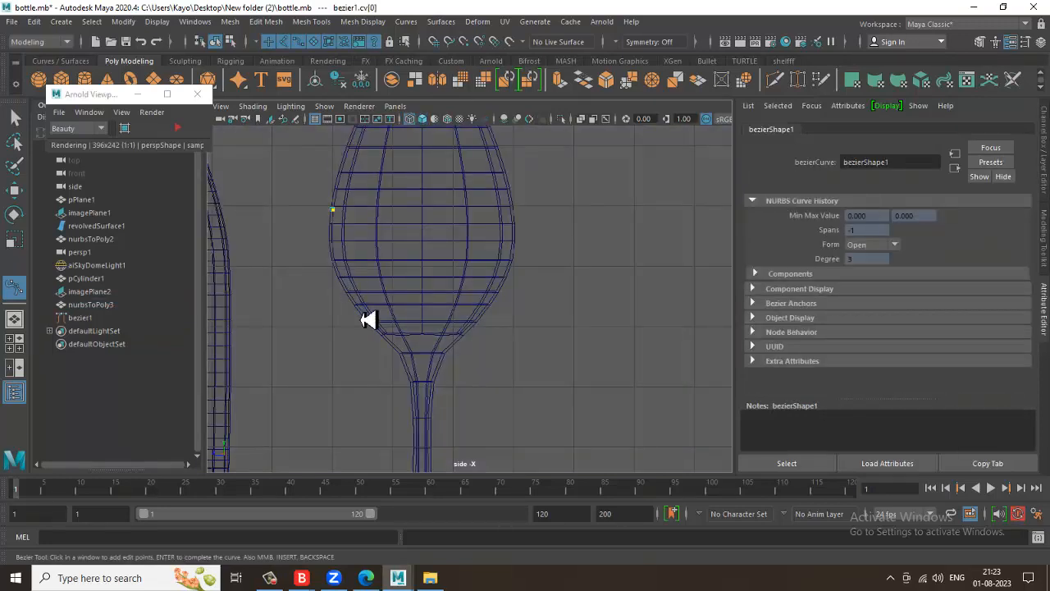
key("ctrl+z")
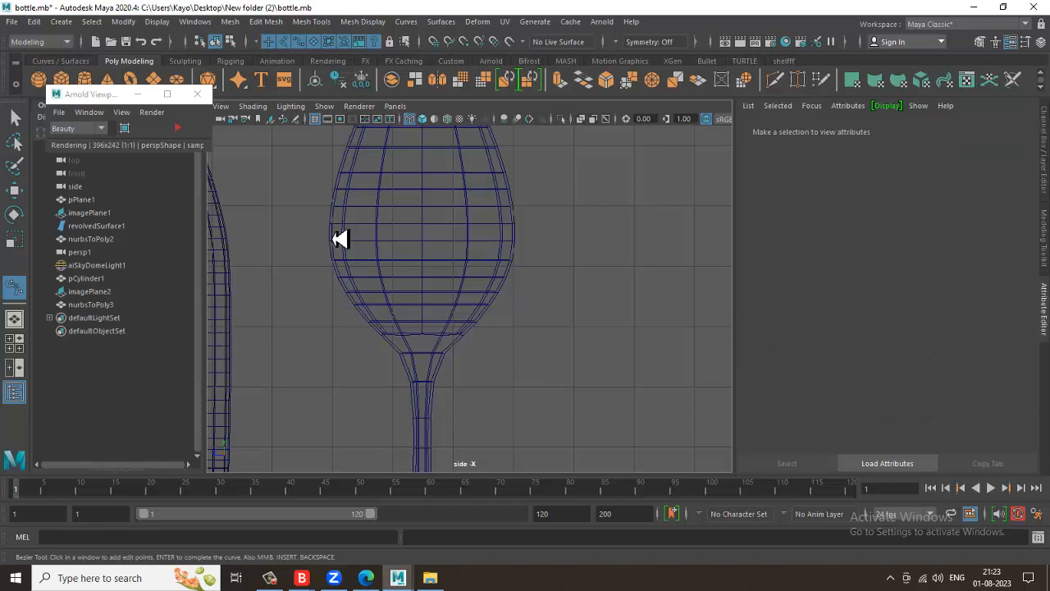
left_click(332, 223)
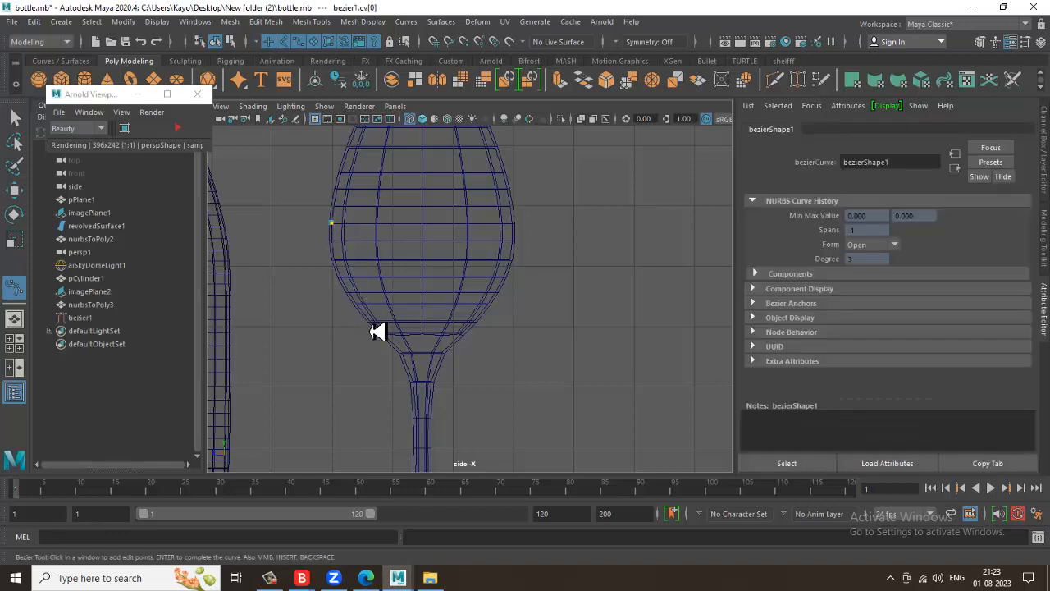
left_click_drag(369, 321, 417, 362)
left_click(421, 356)
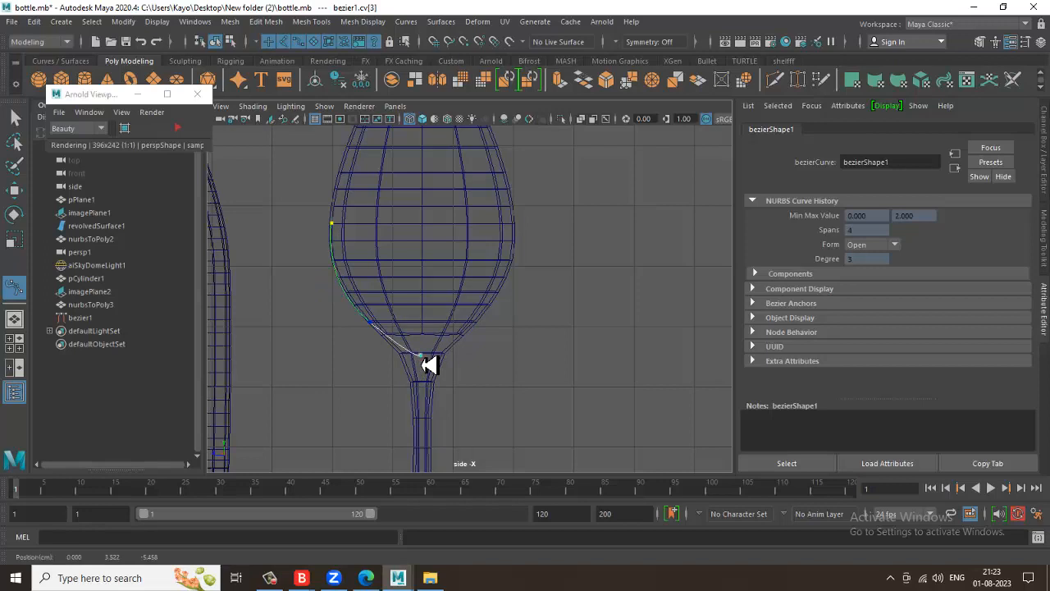
Show the Bezier curve's control vertices and move its lower end point slightly outward from the glass's centre line.
key("w")
scroll(459, 378, "up", 3)
right_click(390, 375)
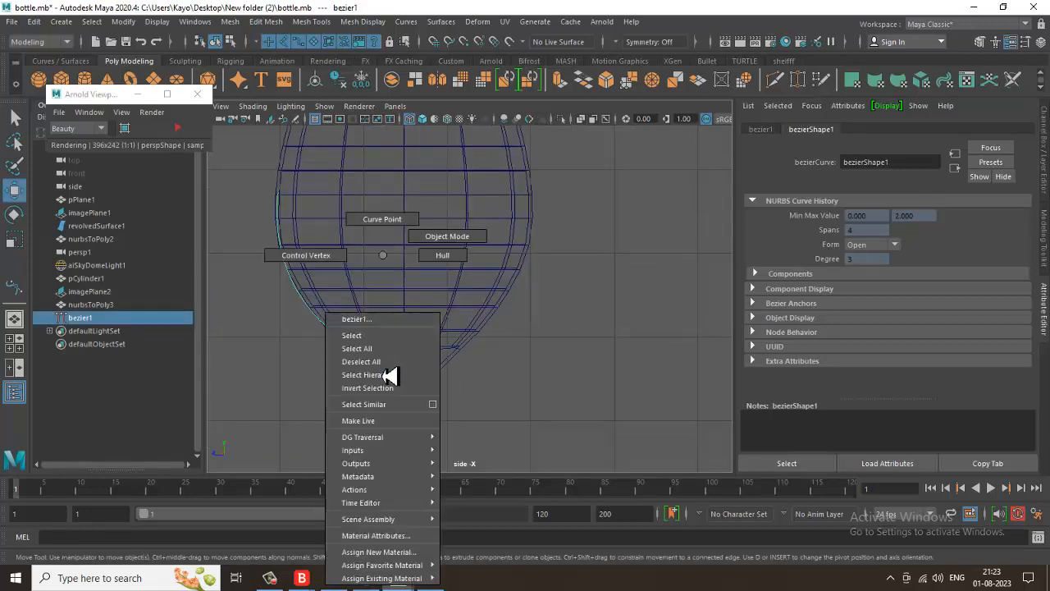
left_click(140, 200)
left_click(403, 378)
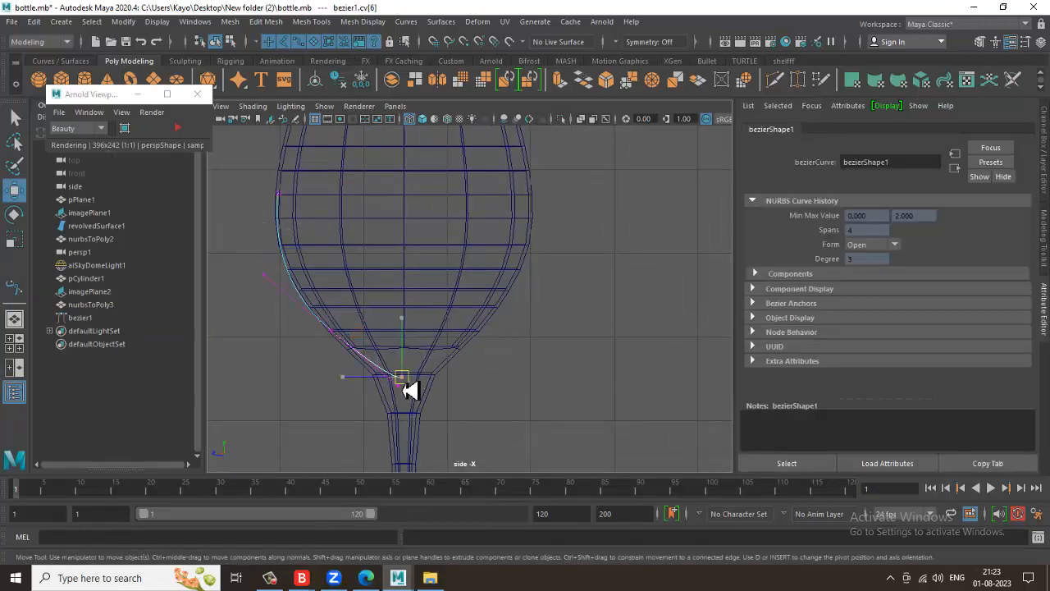
left_click_drag(402, 380, 387, 379)
Reposition the curve's middle point and its upper tangent handle to follow the bowl wall, and return to object mode.
left_click(330, 333)
mouse_move(330, 331)
left_mouse_down()
mouse_move(321, 321)
mouse_move(335, 328)
left_mouse_up()
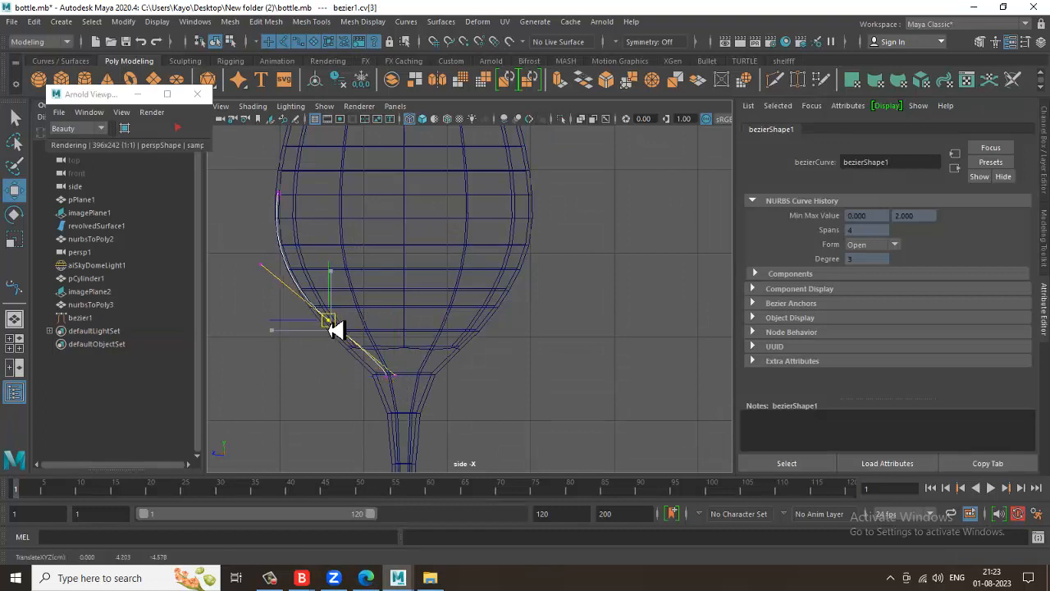
left_click(263, 265)
mouse_move(272, 277)
left_mouse_down()
mouse_move(277, 256)
mouse_move(266, 257)
mouse_move(284, 274)
left_mouse_up()
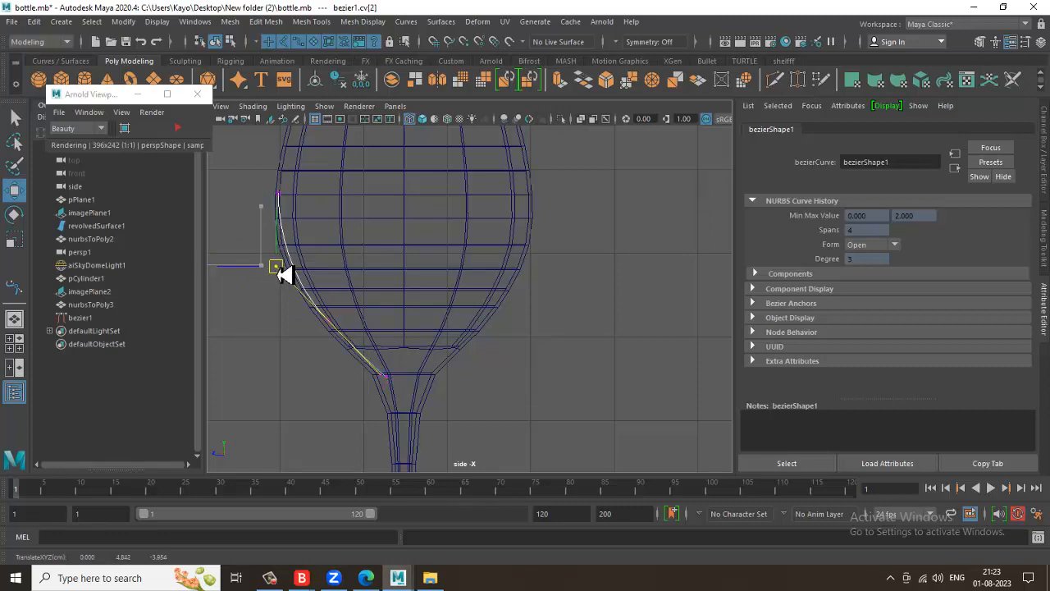
left_click(324, 317)
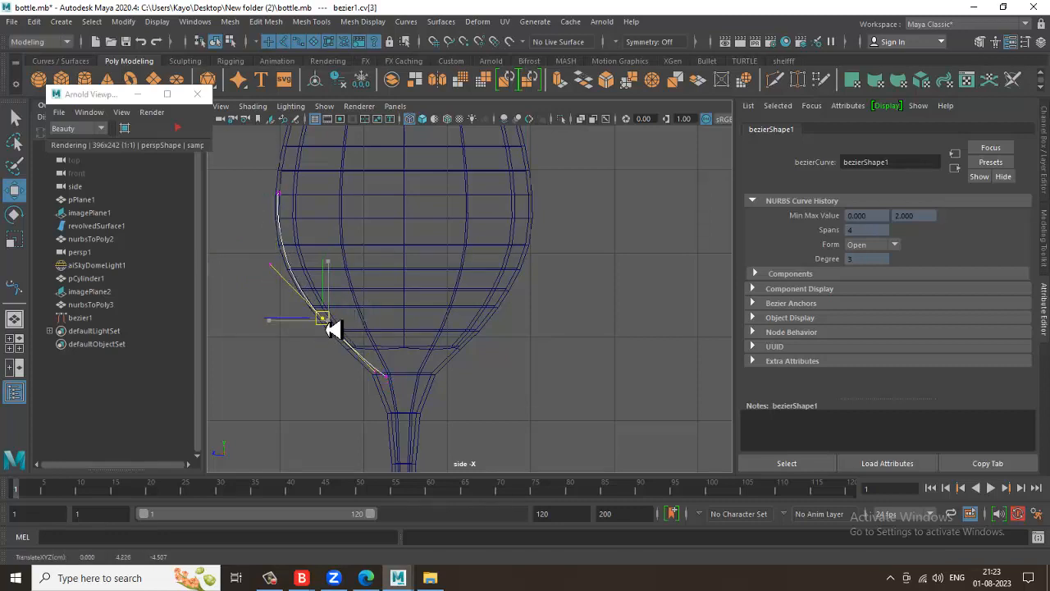
left_click_drag(329, 322, 330, 317)
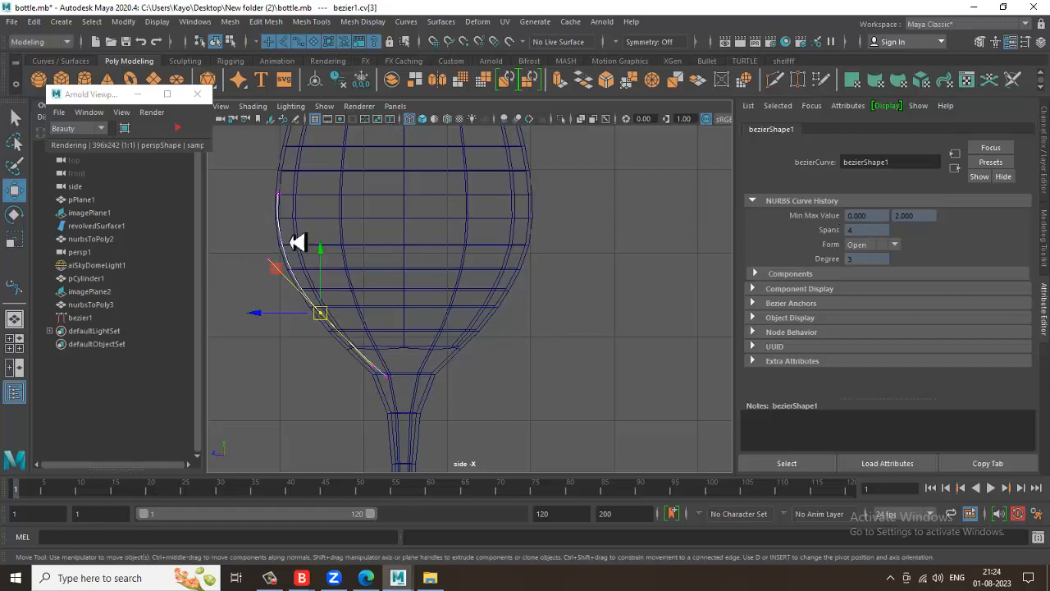
right_click_drag(326, 314, 422, 225)
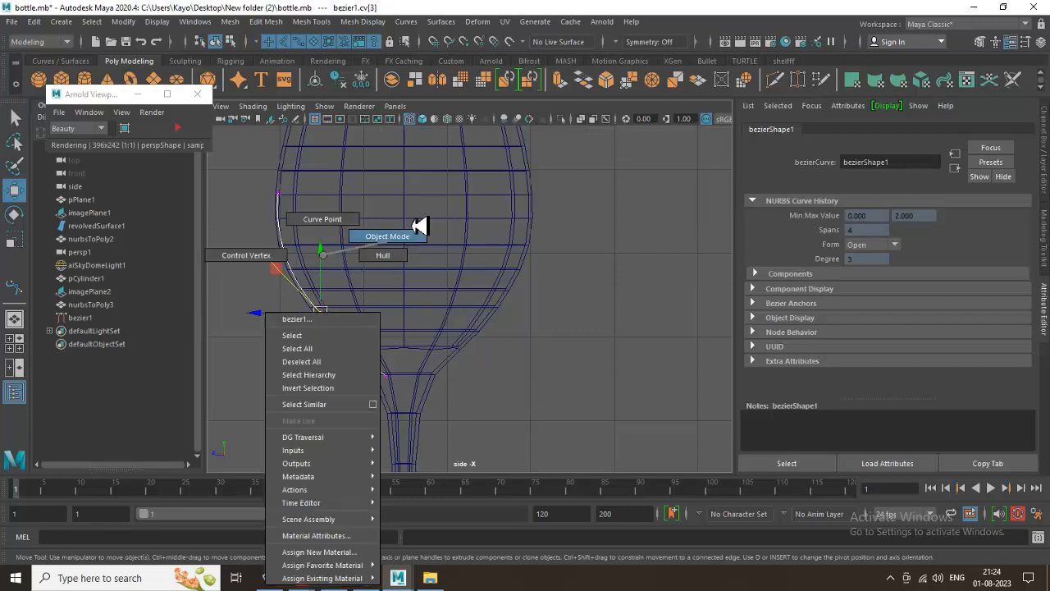
left_click(575, 305)
Try to revolve the Bezier curve about the Y axis with its pivot at the origin, and undo it.
left_click(298, 269)
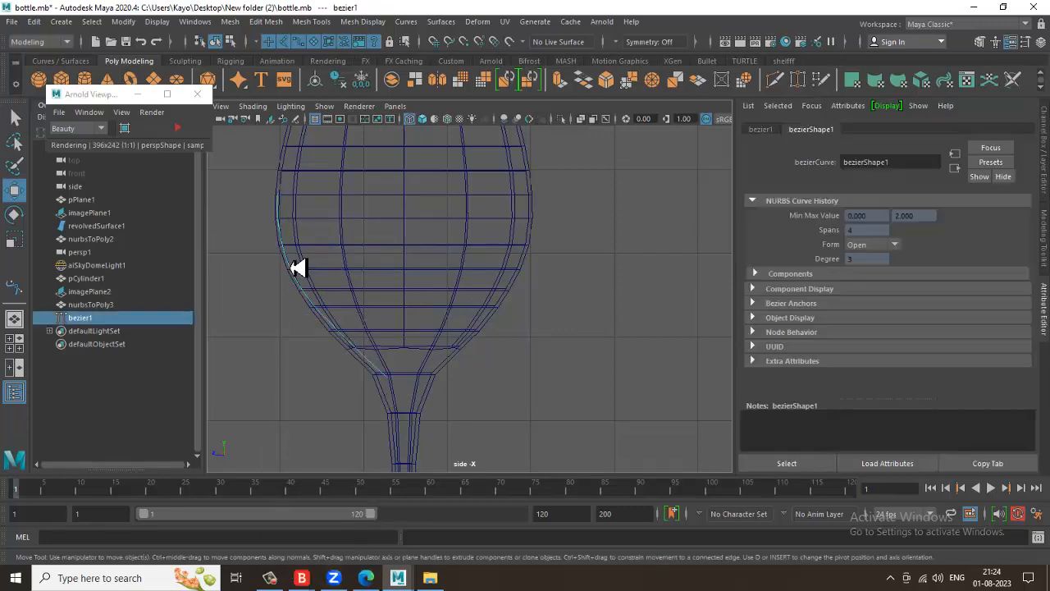
left_click(478, 21)
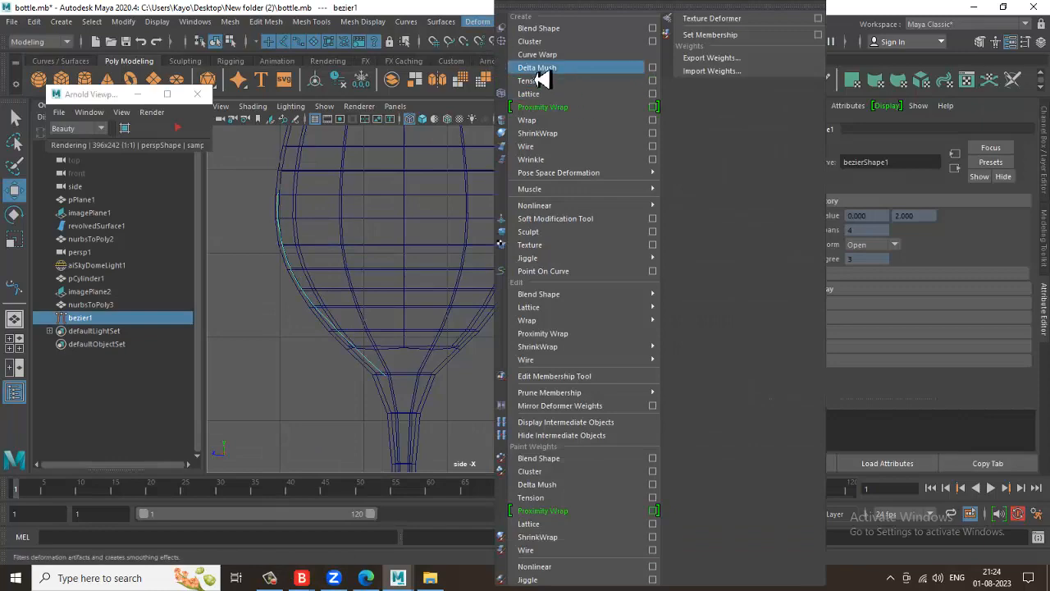
mouse_move(447, 23)
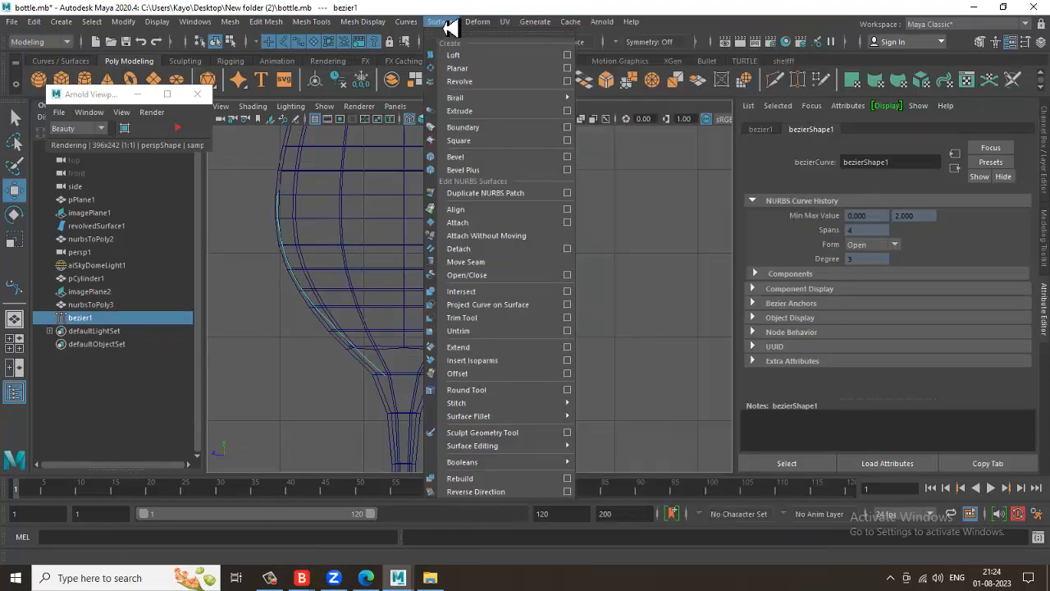
left_click(481, 88)
scroll(403, 340, "down", 5)
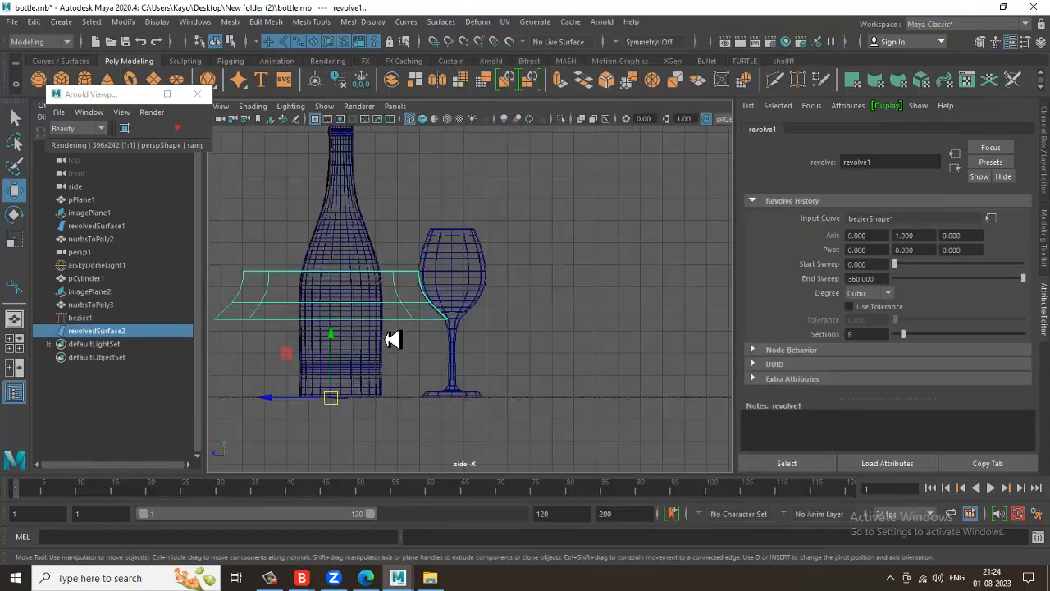
key("ctrl+z")
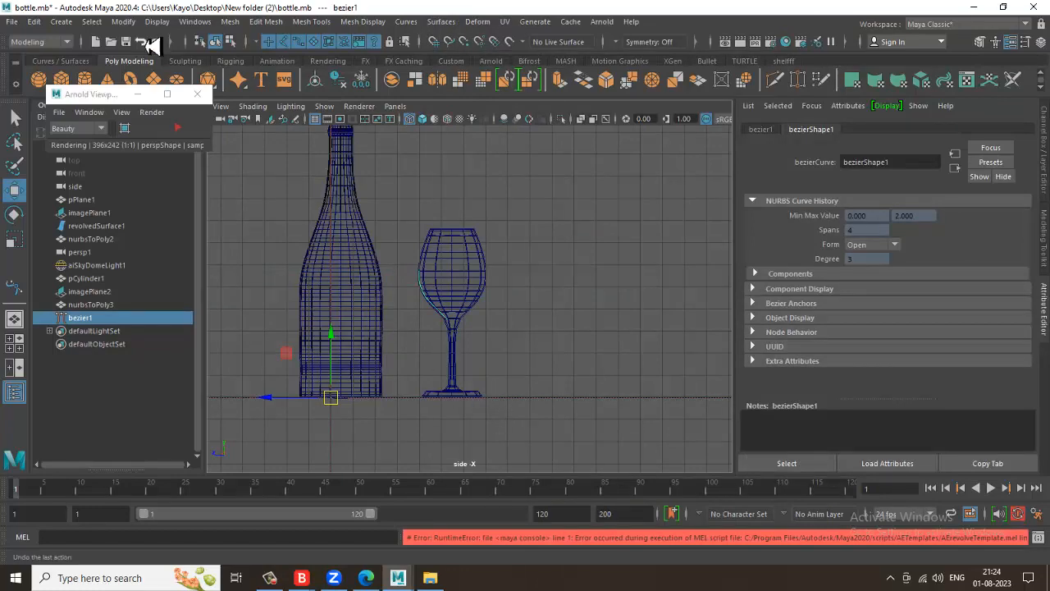
Center the Bezier curve's pivot, and shift it horizontally onto the wine glass's vertical centre line.
left_click(123, 23)
left_click(197, 117)
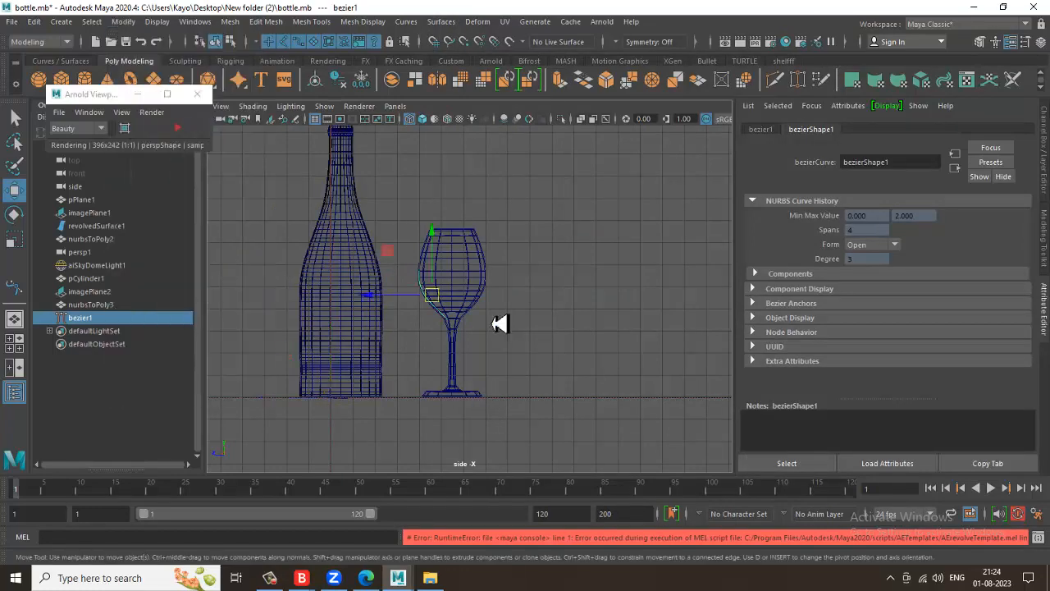
scroll(469, 309, "up", 2)
key("d")
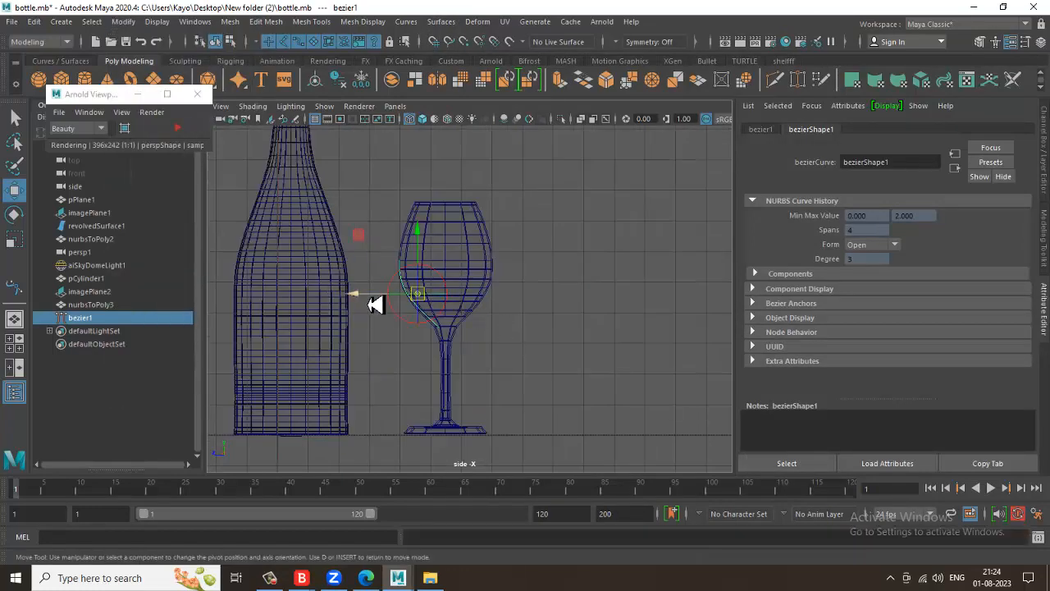
left_click_drag(375, 304, 398, 307)
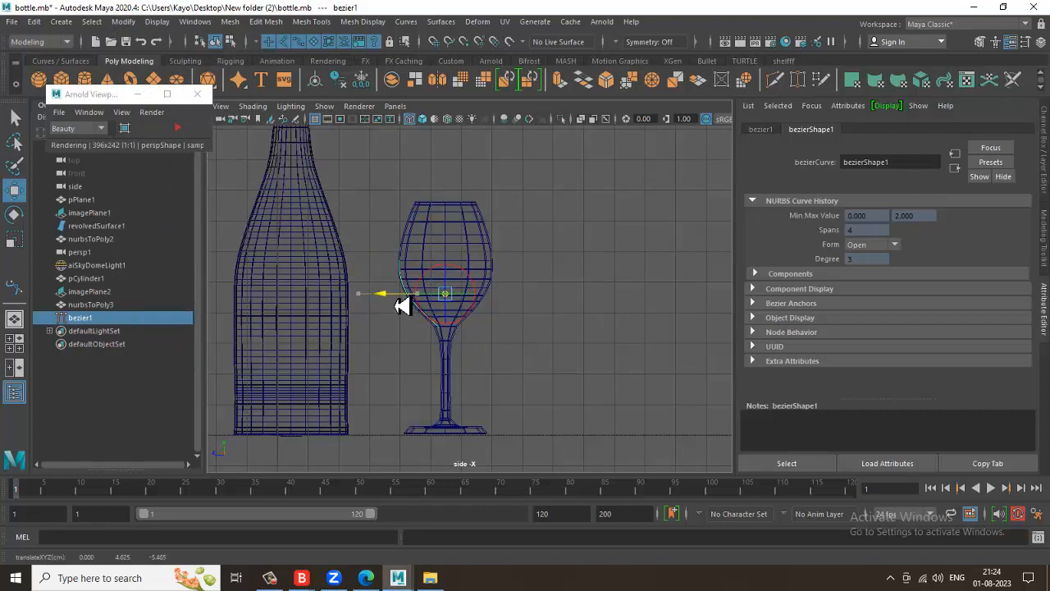
scroll(402, 306, "up", 2)
key("d")
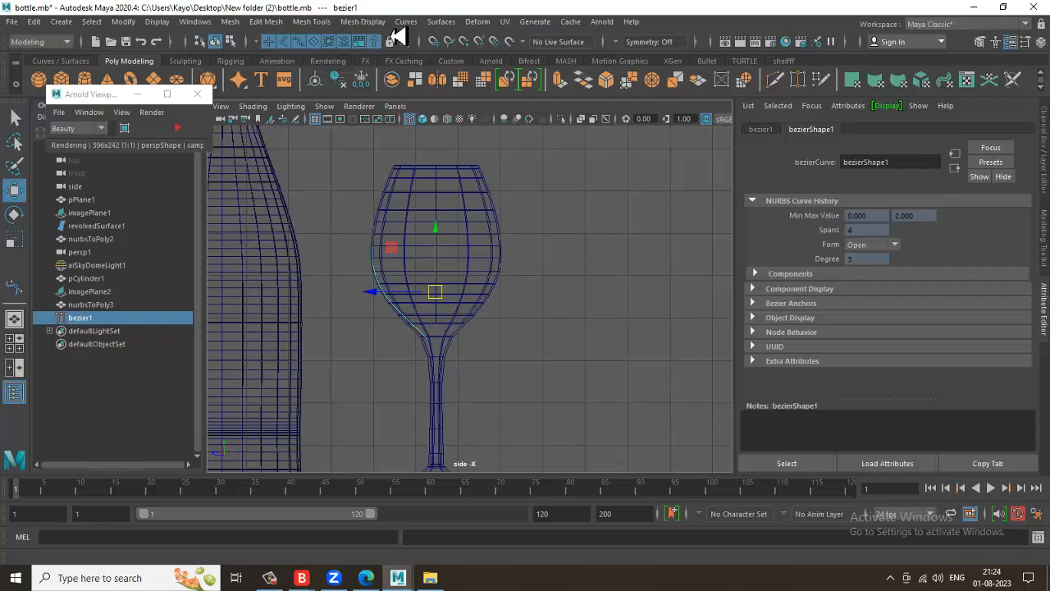
Revolve the Bezier curve a full turn about its relocated pivot, and show the resulting surface in the perspective view.
left_click(439, 23)
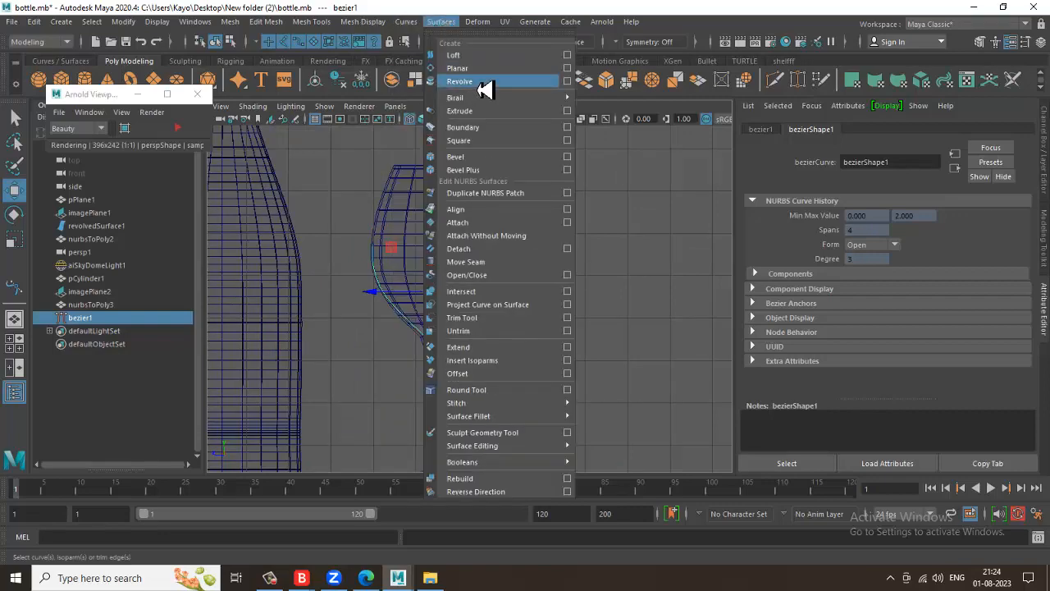
left_click(482, 81)
key("space")
key("space")
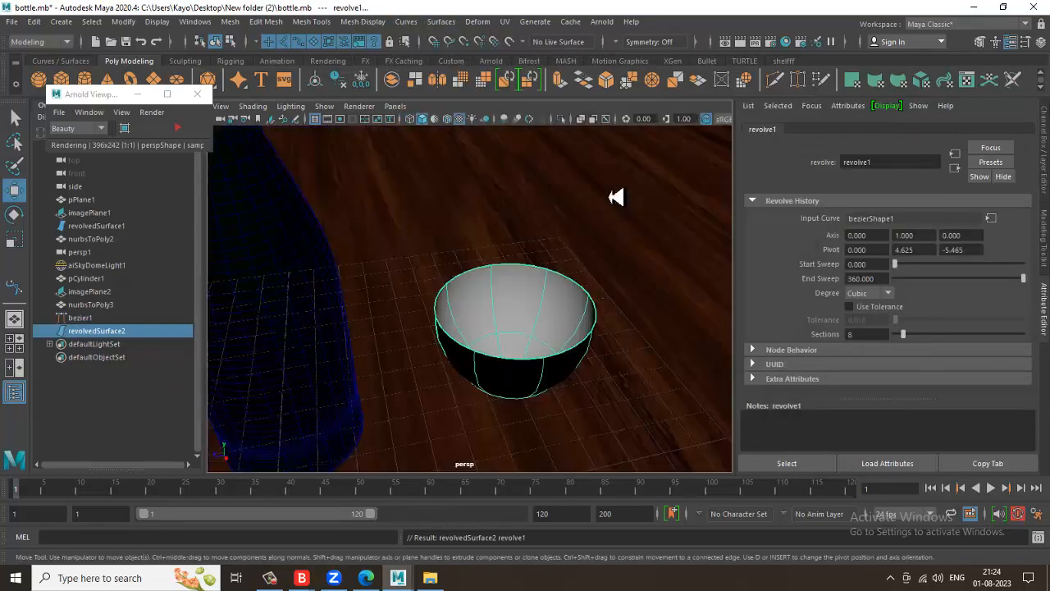
left_click_drag(564, 334, 553, 309, "alt")
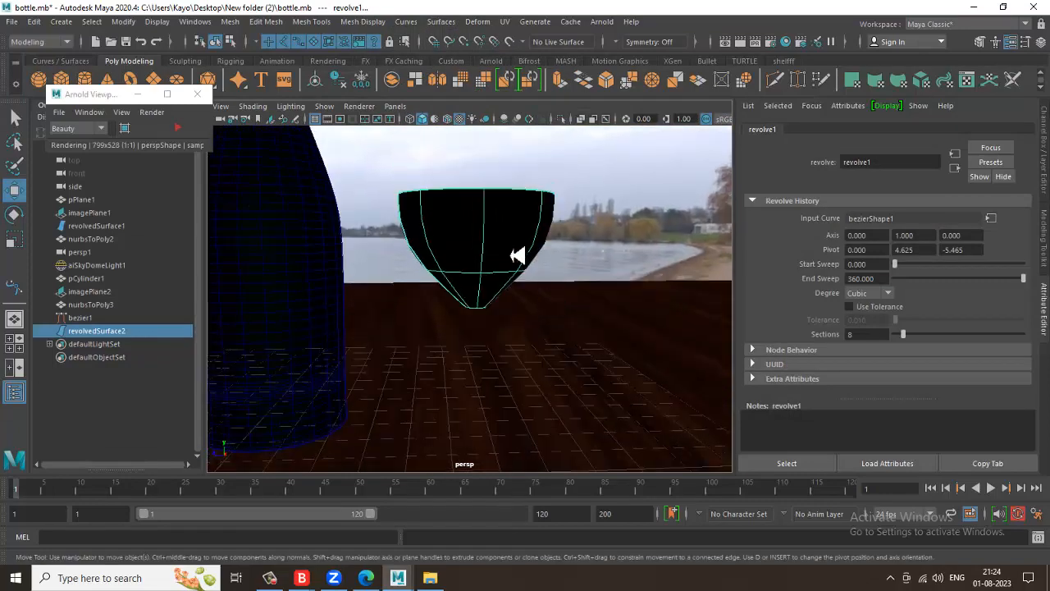
Reverse the direction of the revolved bowl surface so that its lit side faces outward.
left_click(516, 253)
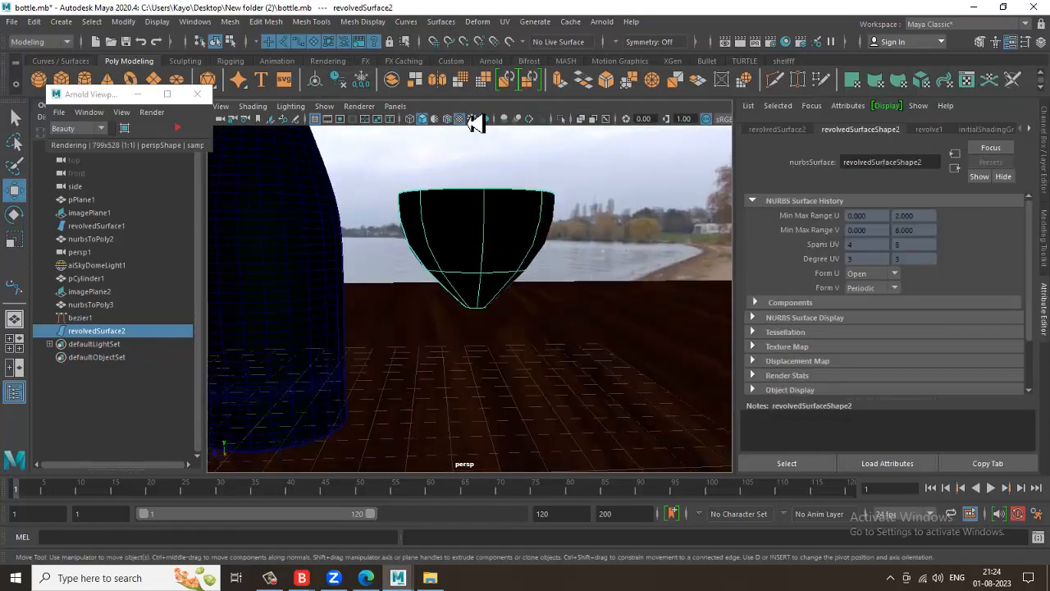
left_click(441, 21)
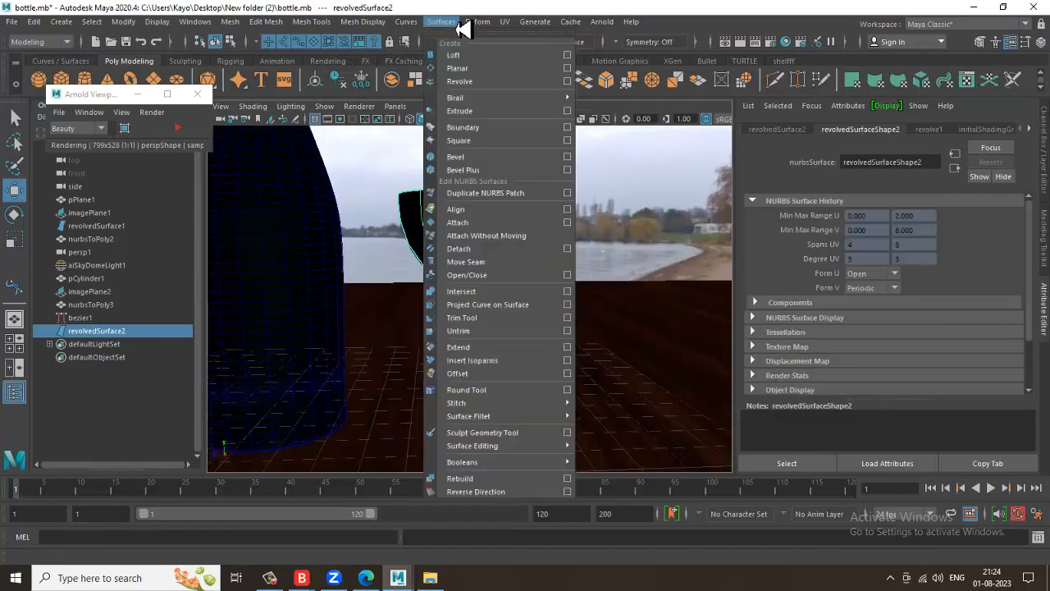
left_click(508, 491)
left_click_drag(591, 246, 559, 241, "alt")
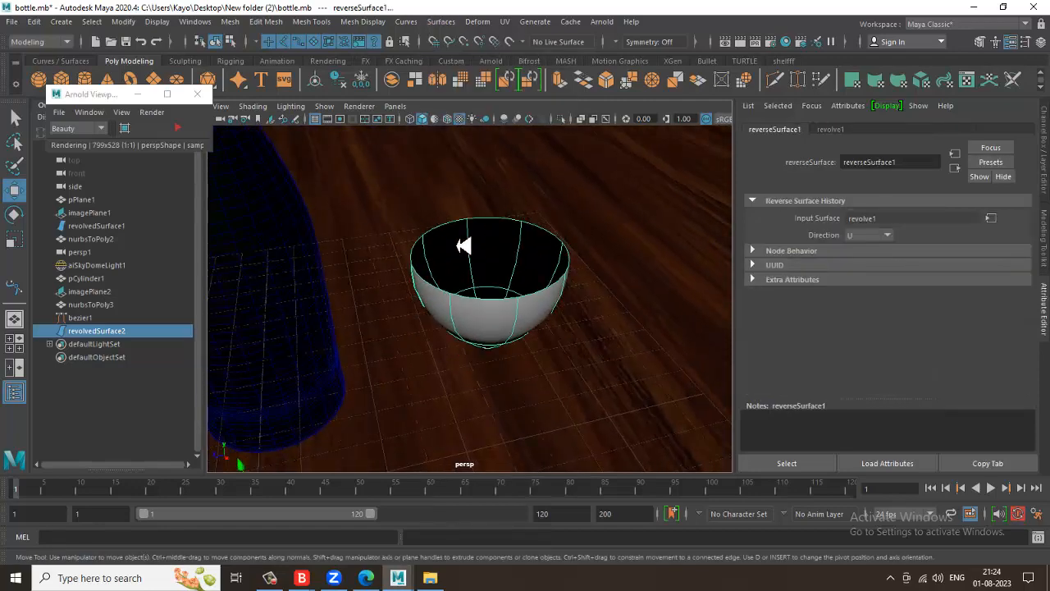
Convert the revolved NURBS bowl surface to polygons, and select the resulting mesh.
left_click(124, 21)
mouse_move(210, 349)
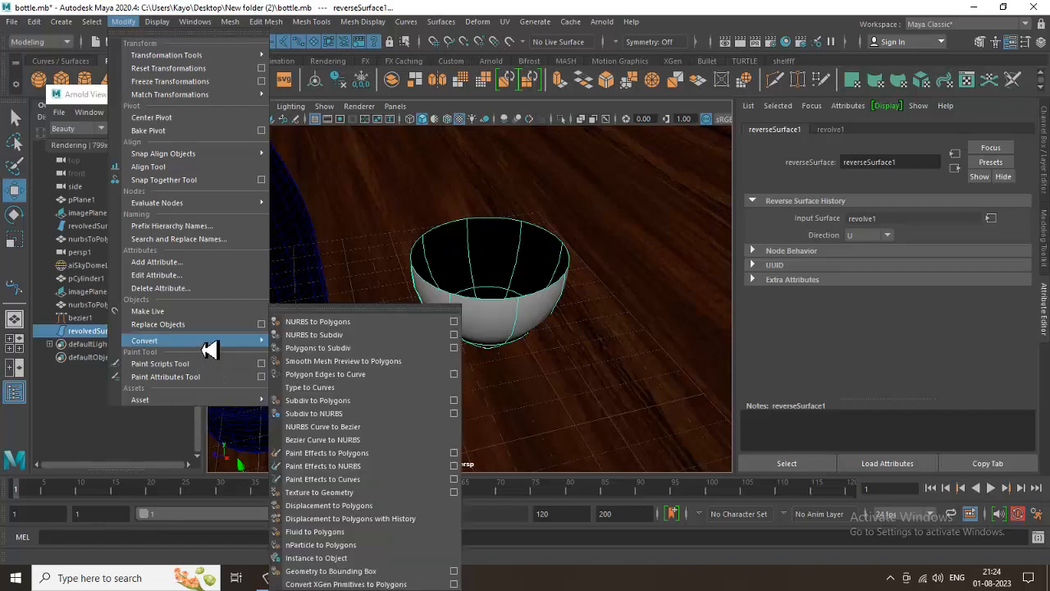
left_click(414, 323)
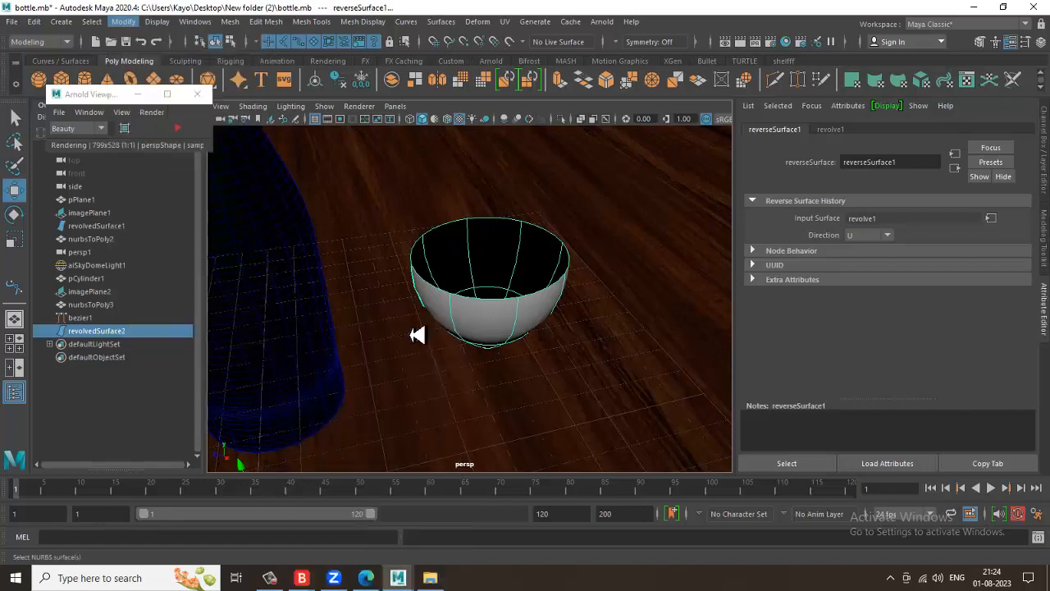
left_click(513, 320)
left_click(685, 277)
left_click(534, 290)
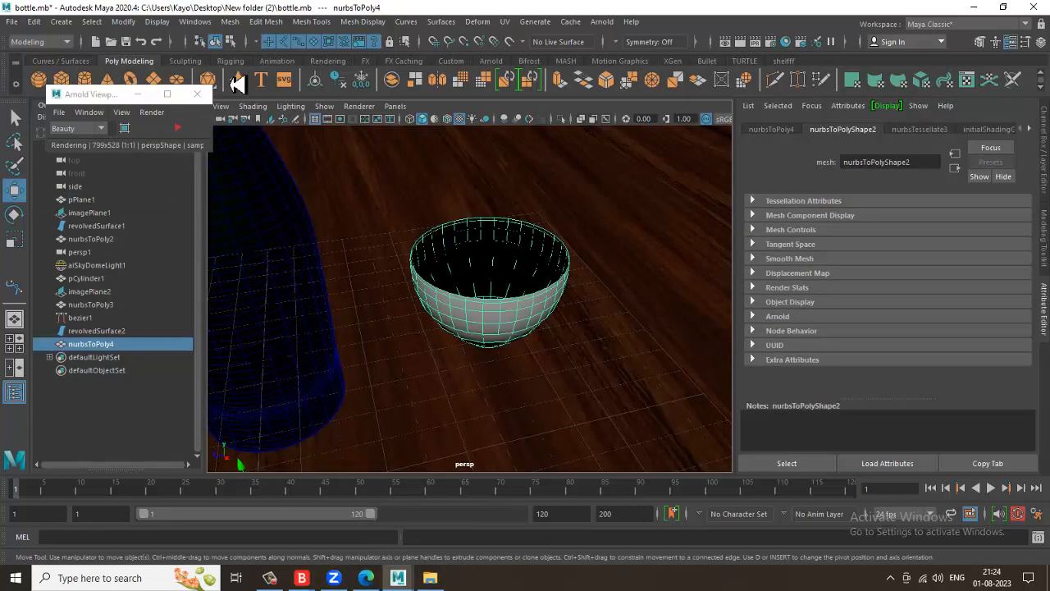
Center the polygon bowl's pivot, and move the mesh along Z away from the bottle, clear of the NURBS original.
left_click(124, 21)
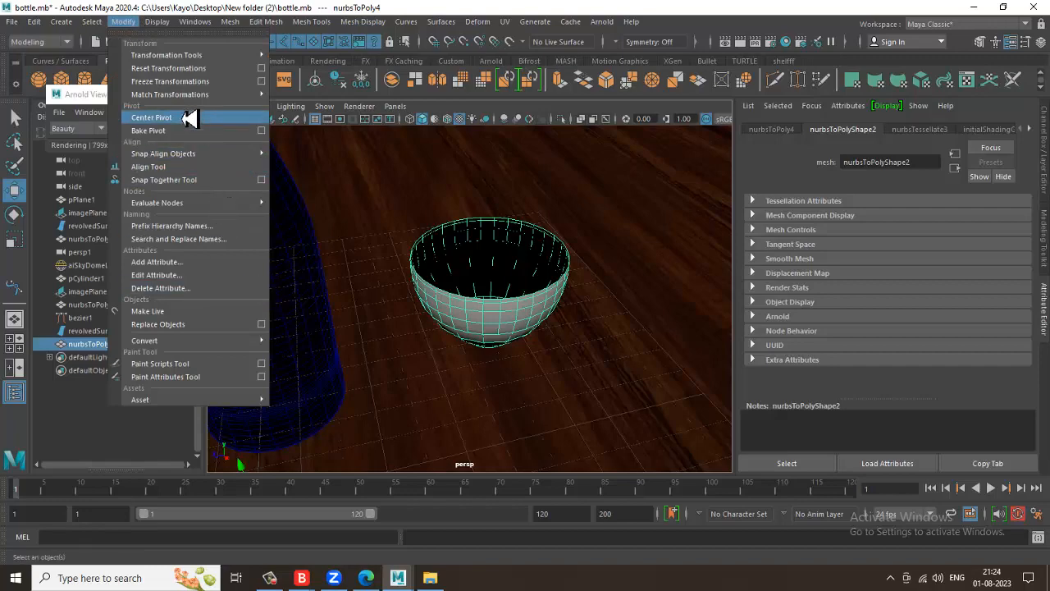
left_click(191, 120)
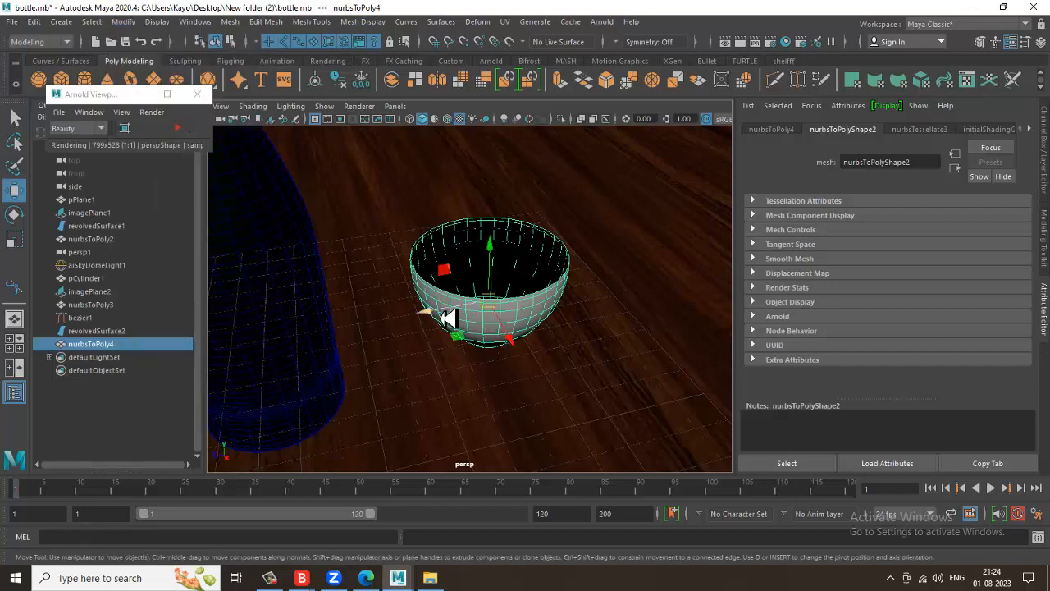
left_click_drag(449, 319, 556, 307)
Delete the original NURBS revolved surface, and select the polygon bowl.
left_click(497, 319)
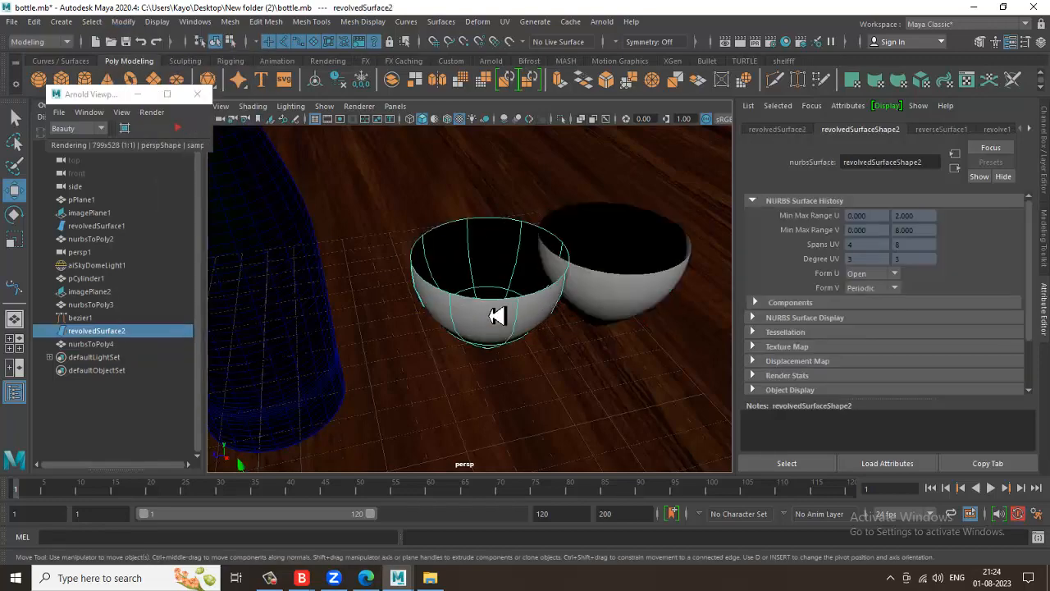
key("Delete")
left_click(644, 280)
Close the polygon bowl's open rim with a single face using Fill Hole on its border edge.
left_click_drag(652, 298, 544, 298, "alt")
scroll(517, 269, "up", 3)
scroll(548, 302, "up", 3)
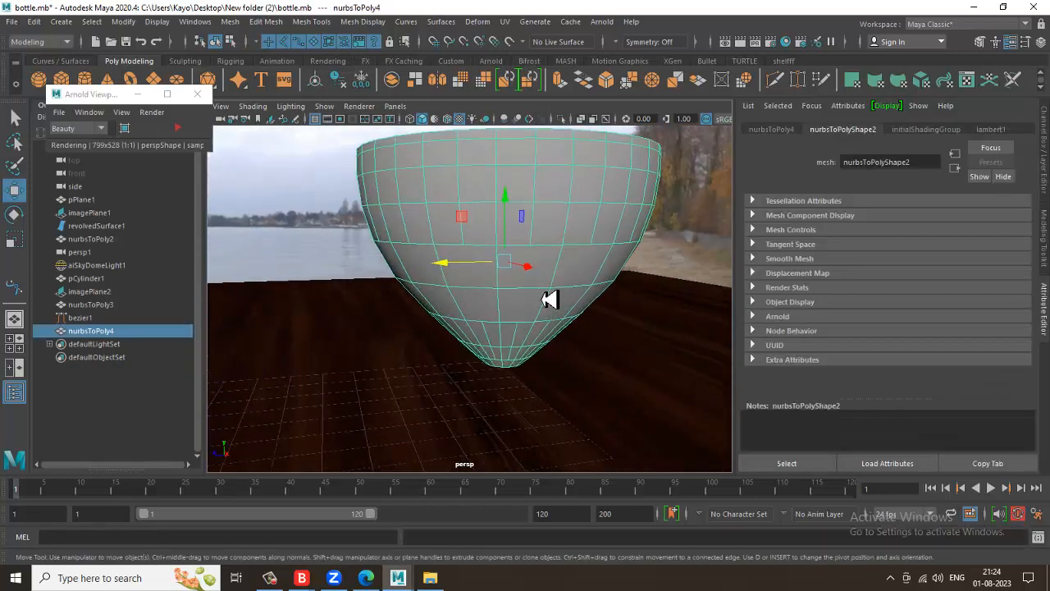
right_click(550, 233)
left_click_drag(598, 204, 557, 260, "alt")
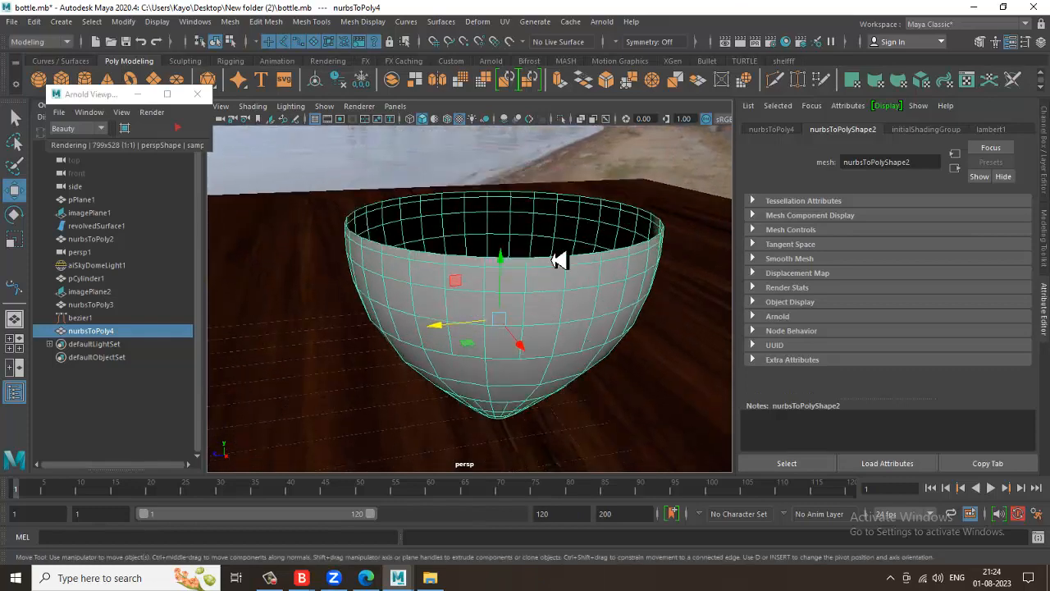
right_click_drag(552, 259, 520, 203)
left_click(550, 260)
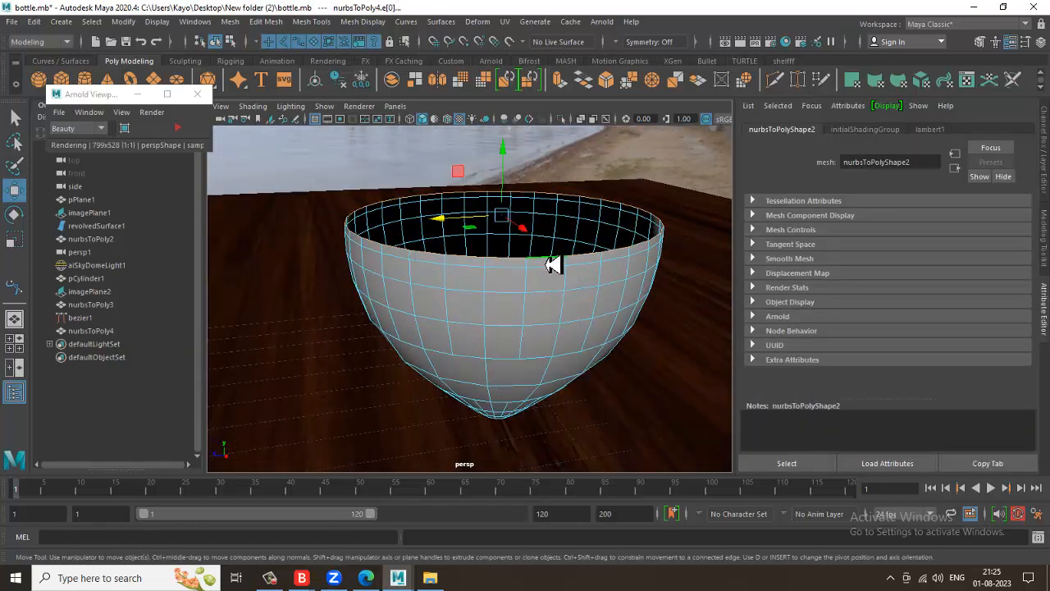
left_click(233, 22)
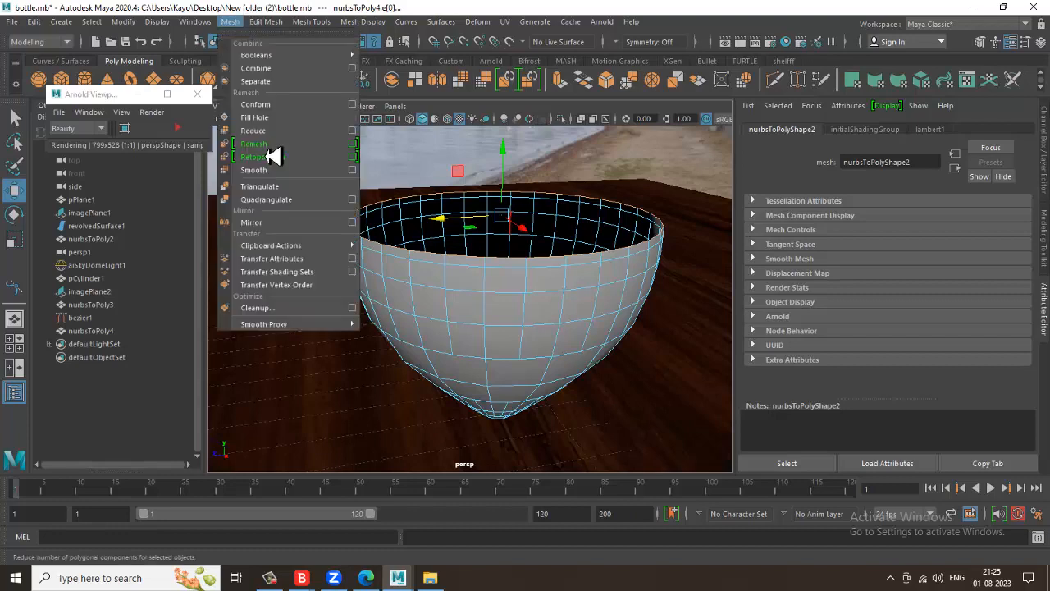
left_click(294, 123)
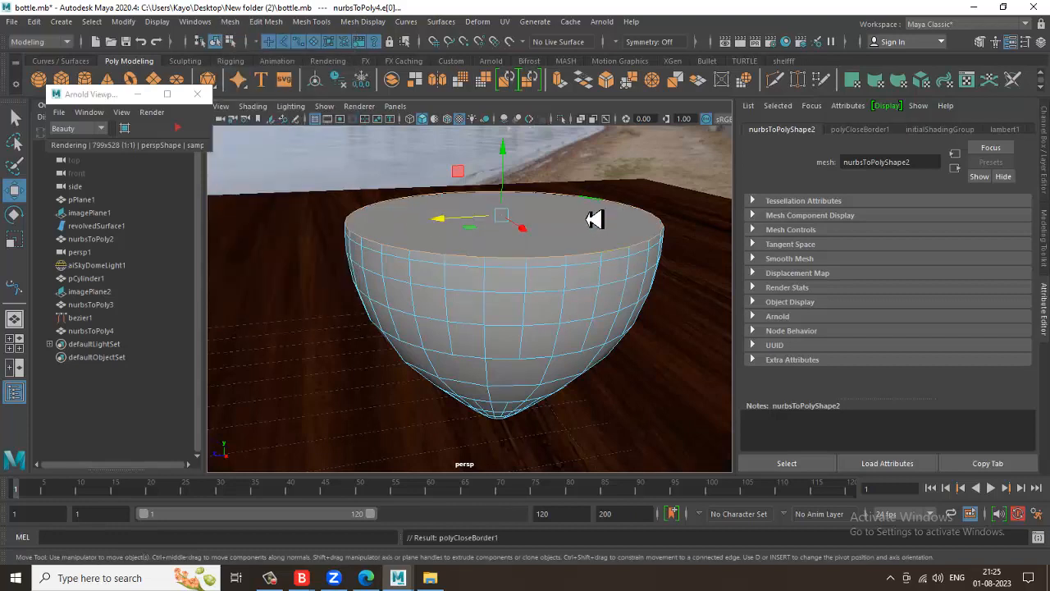
Try to inset the bowl's top cap face by scaling it inward and extruding it, and undo both operations.
right_click_drag(586, 210, 584, 241)
left_click(555, 234)
key("r")
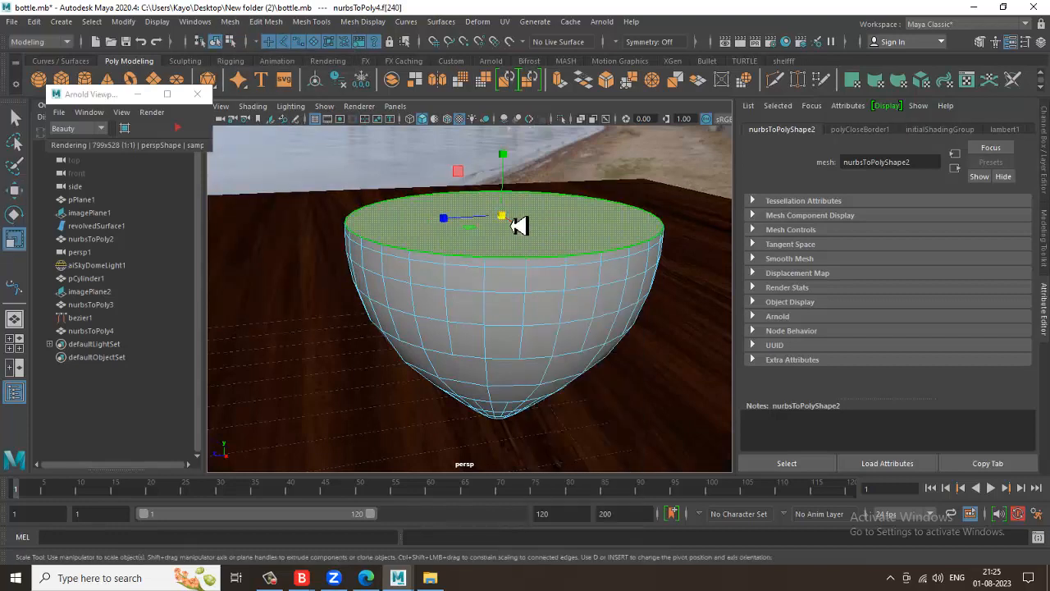
left_click_drag(502, 221, 469, 201, "shift")
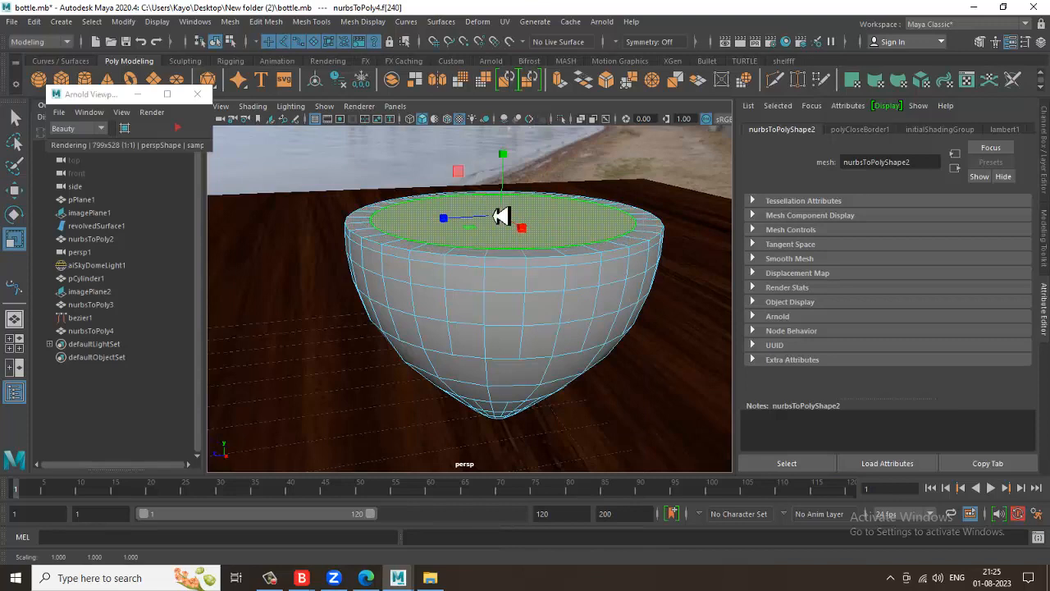
key("ctrl+e")
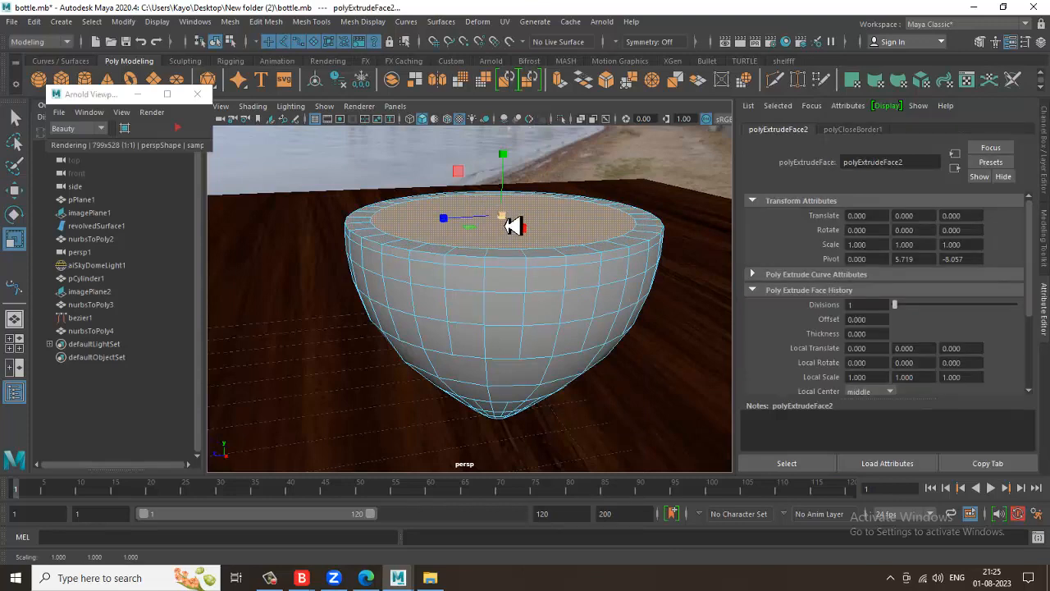
key("ctrl+z")
Return the capped bowl to object mode, and create a lattice deformer around it with 4 × 4 × 4 divisions.
right_click_drag(552, 217, 623, 121)
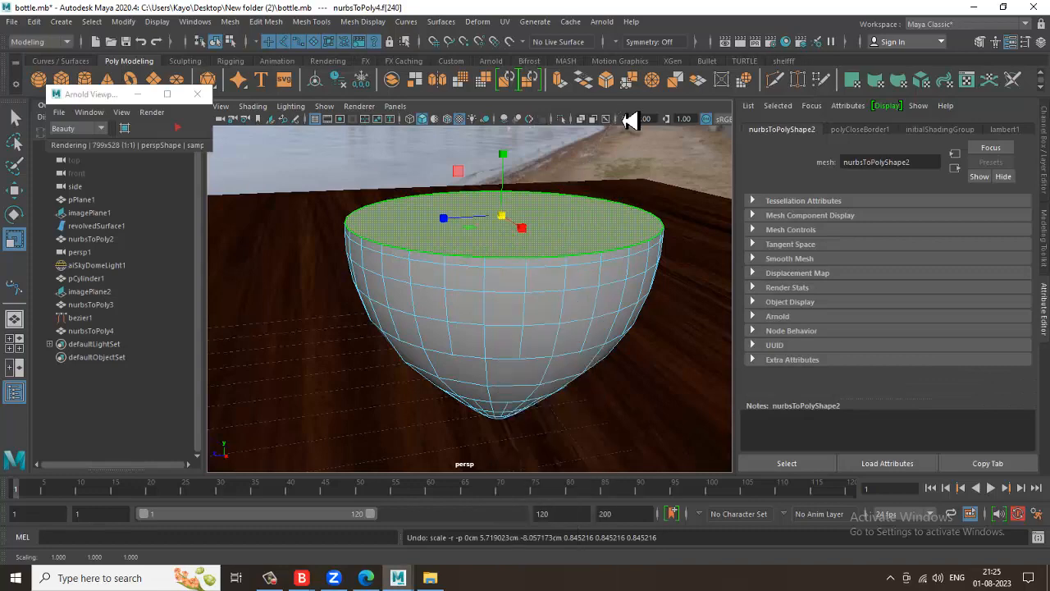
left_click(568, 260)
right_click_drag(602, 255, 556, 251)
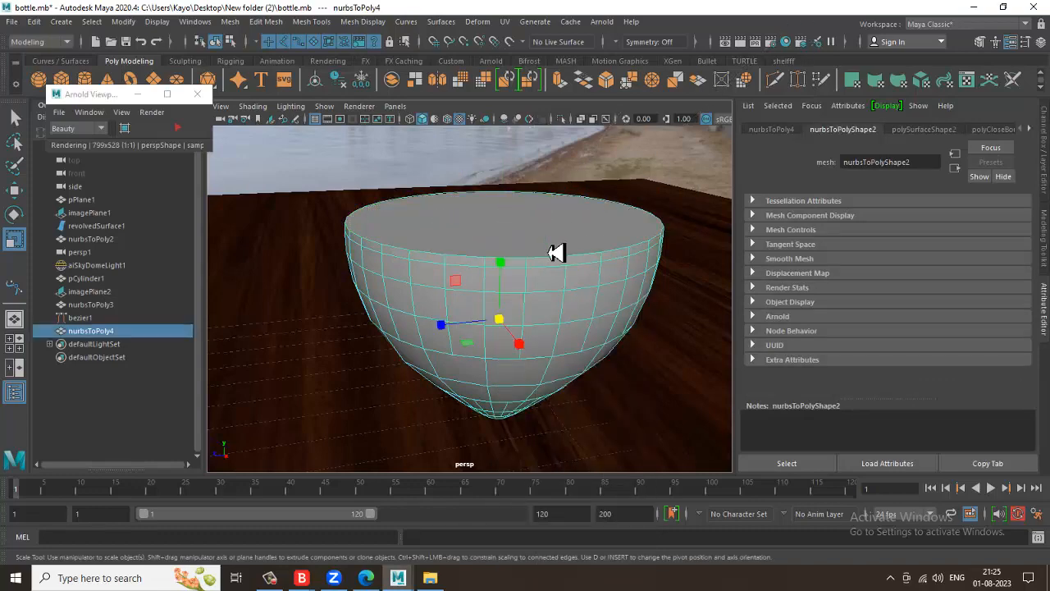
key("w")
left_click(504, 22)
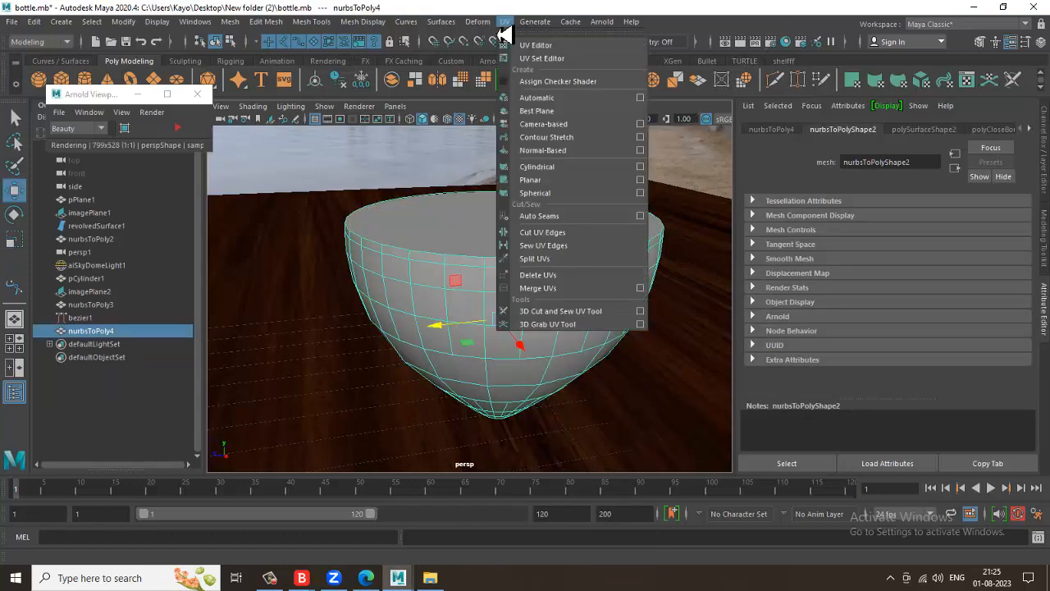
mouse_move(477, 21)
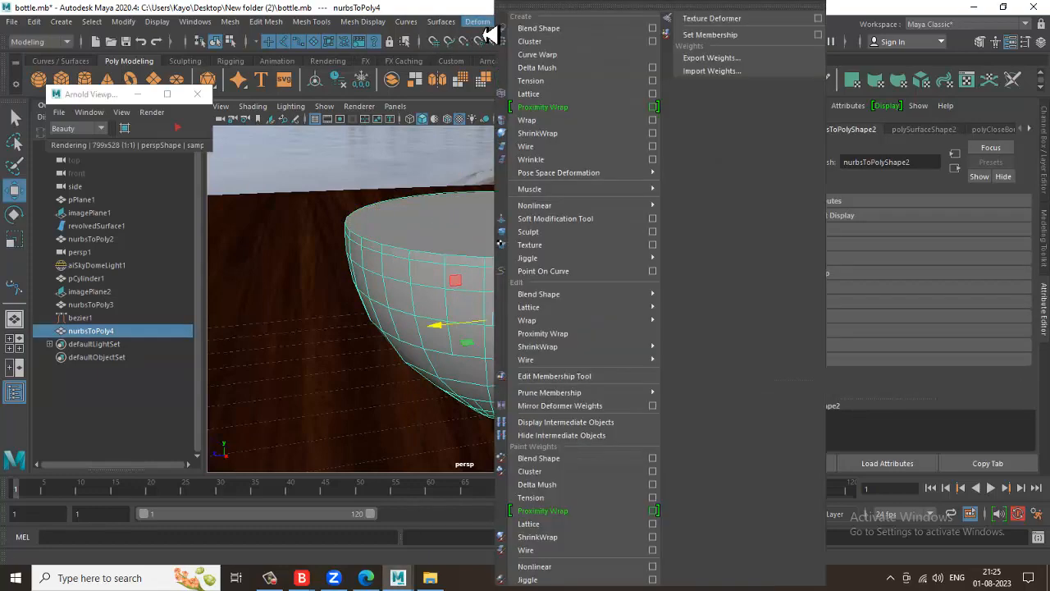
left_click(652, 95)
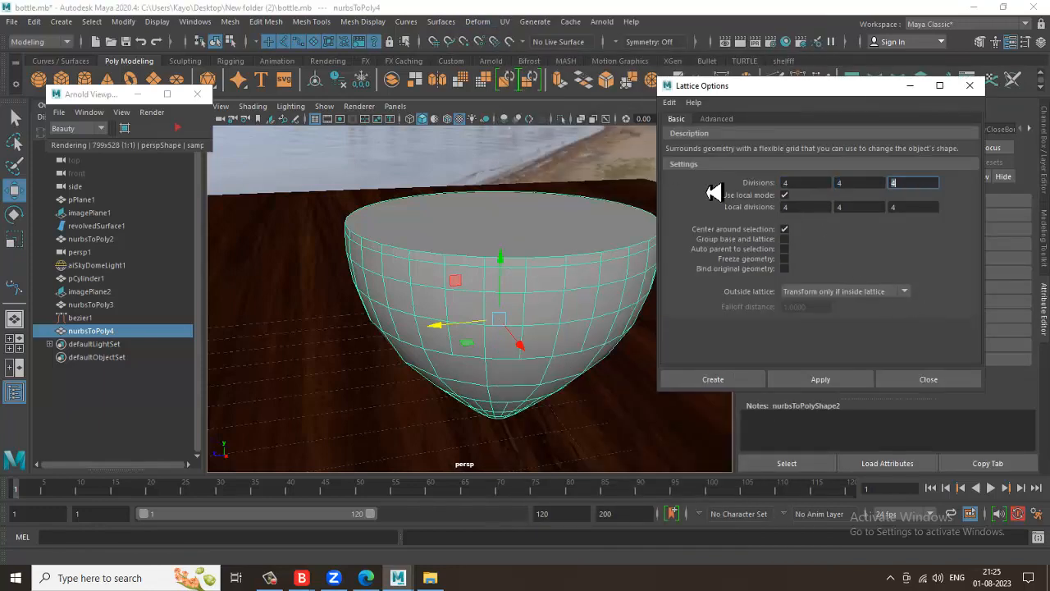
left_click(743, 384)
Slope the bowl's top surface by raising an inner row of upper lattice points and lowering the two rows farthest from the bottle.
left_click_drag(499, 304, 551, 256, "alt")
right_click_drag(604, 253, 600, 211)
left_click_drag(426, 272, 426, 272)
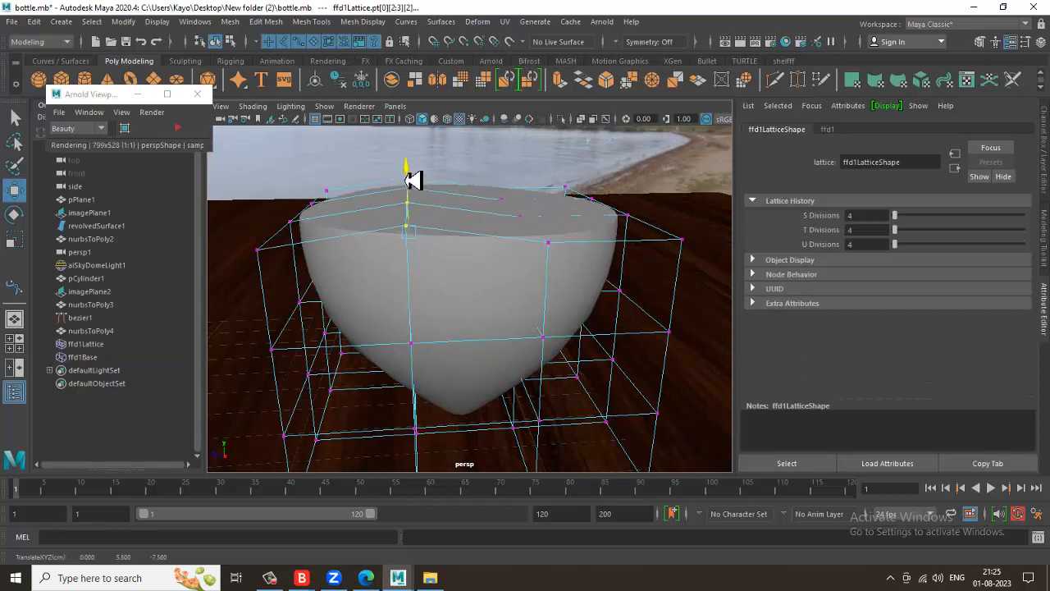
left_click_drag(571, 234, 481, 162, "alt")
left_click_drag(500, 248, 500, 248)
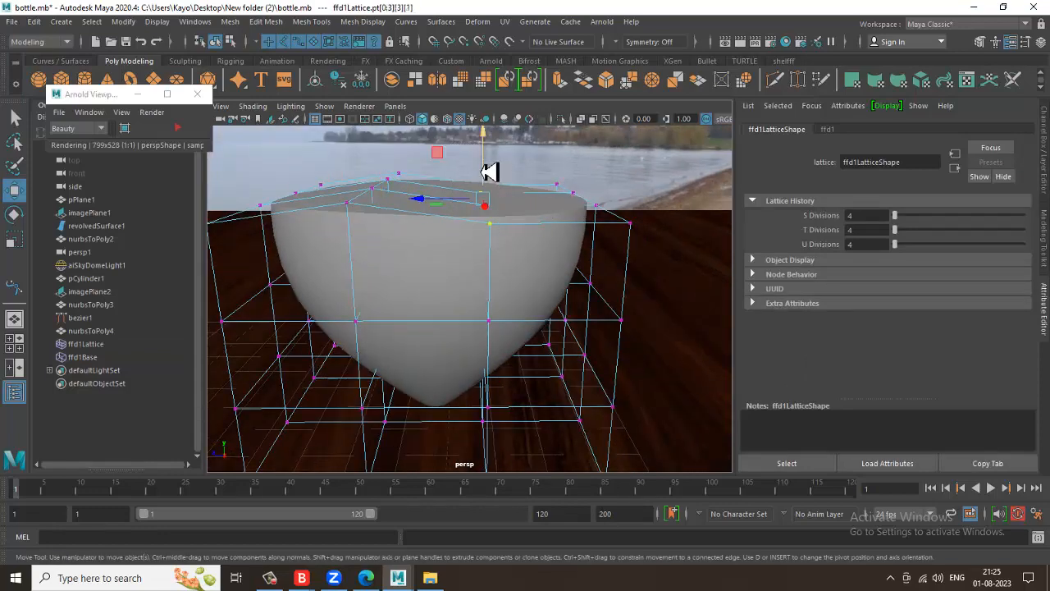
left_click_drag(482, 162, 497, 187)
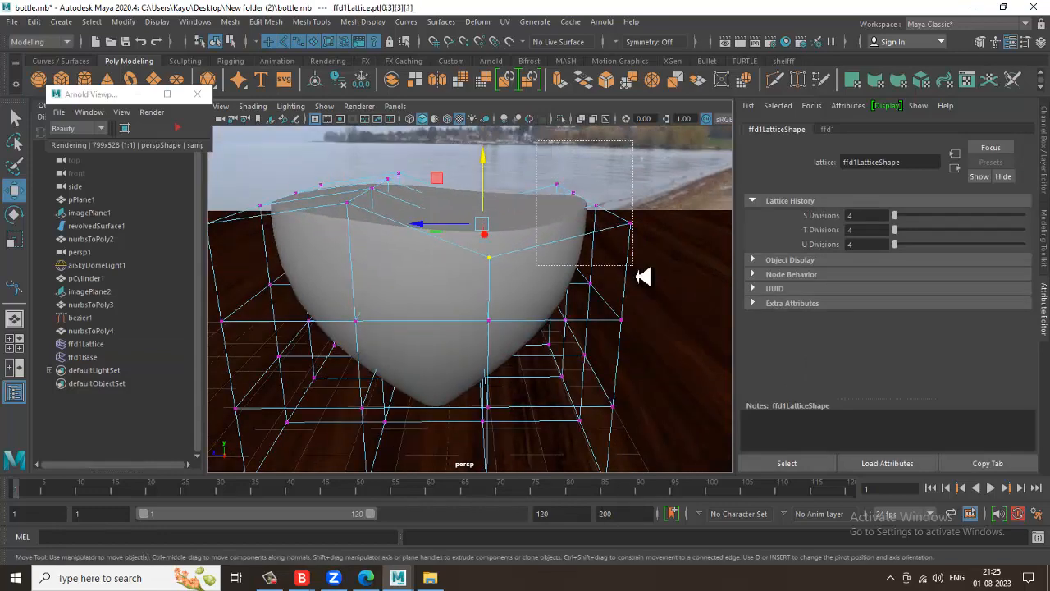
left_click_drag(639, 276, 606, 198)
Return the lattice to object mode and bake its deformation into the bowl by deleting all construction history in the scene.
right_click_drag(535, 218, 581, 192)
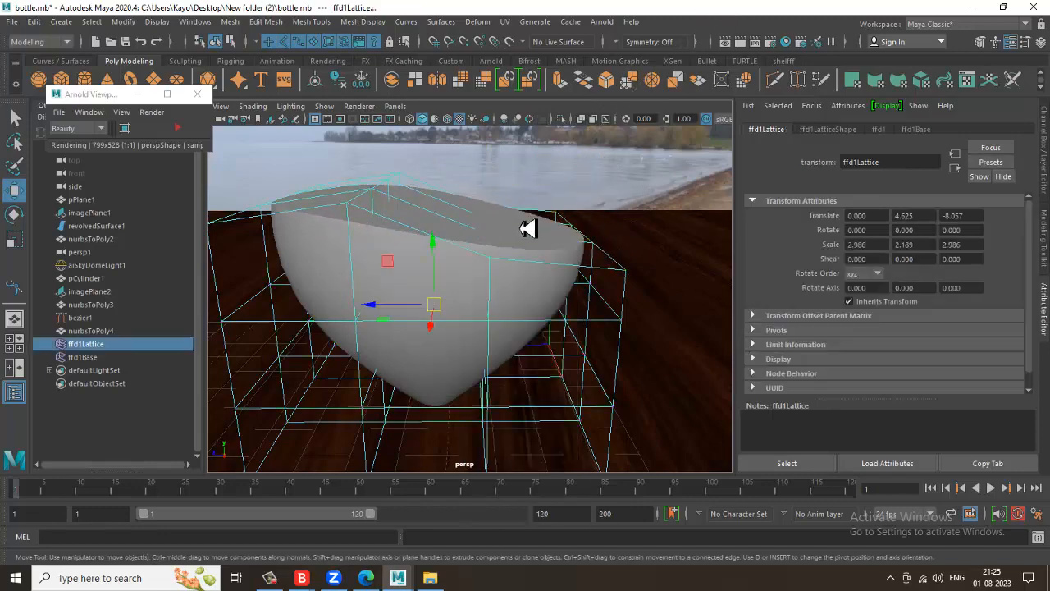
left_click(406, 233)
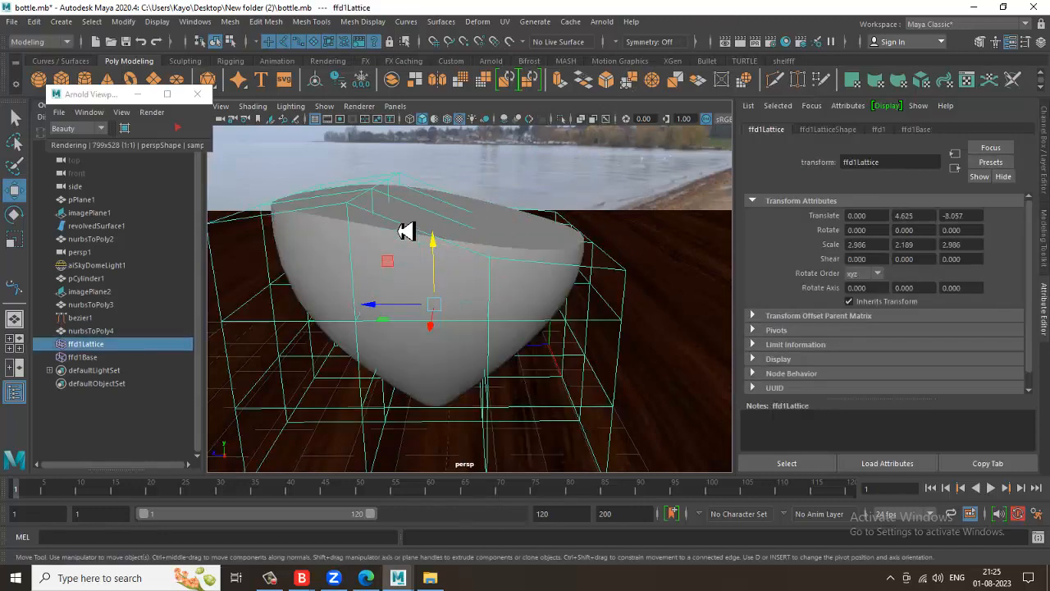
left_click(34, 21)
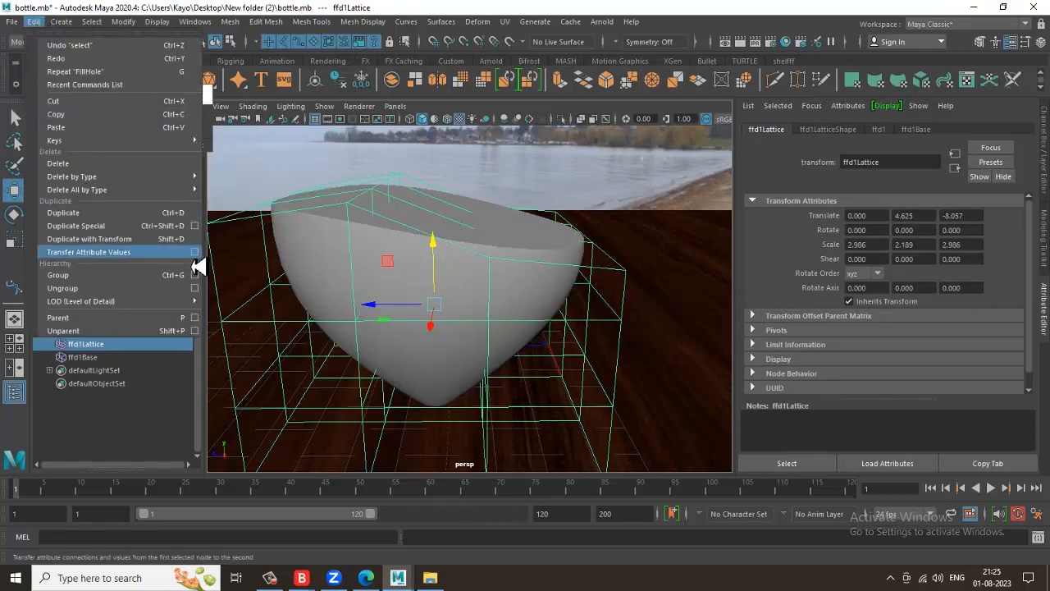
mouse_move(165, 197)
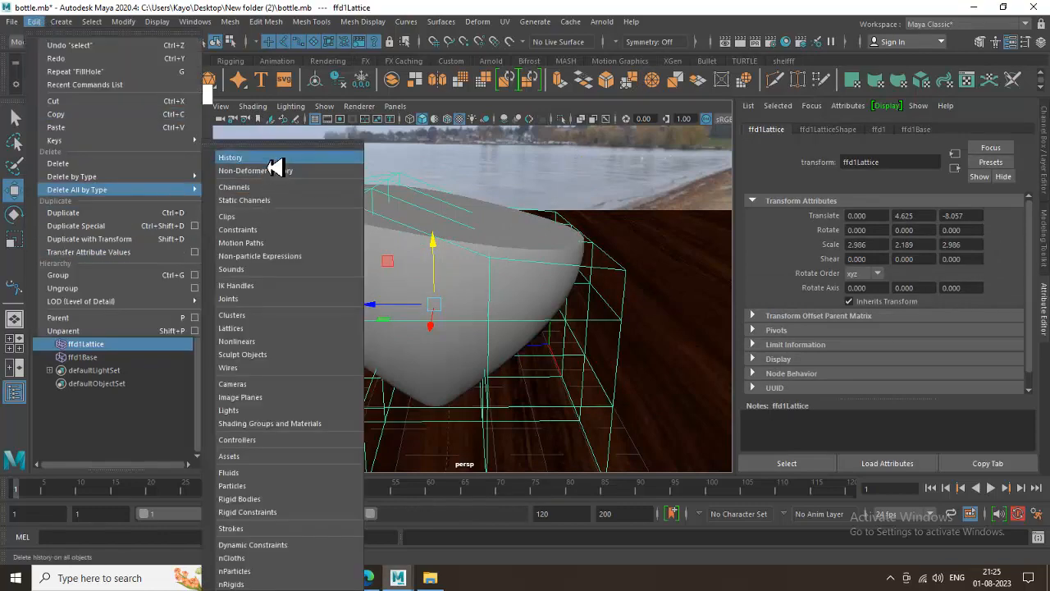
left_click(275, 167)
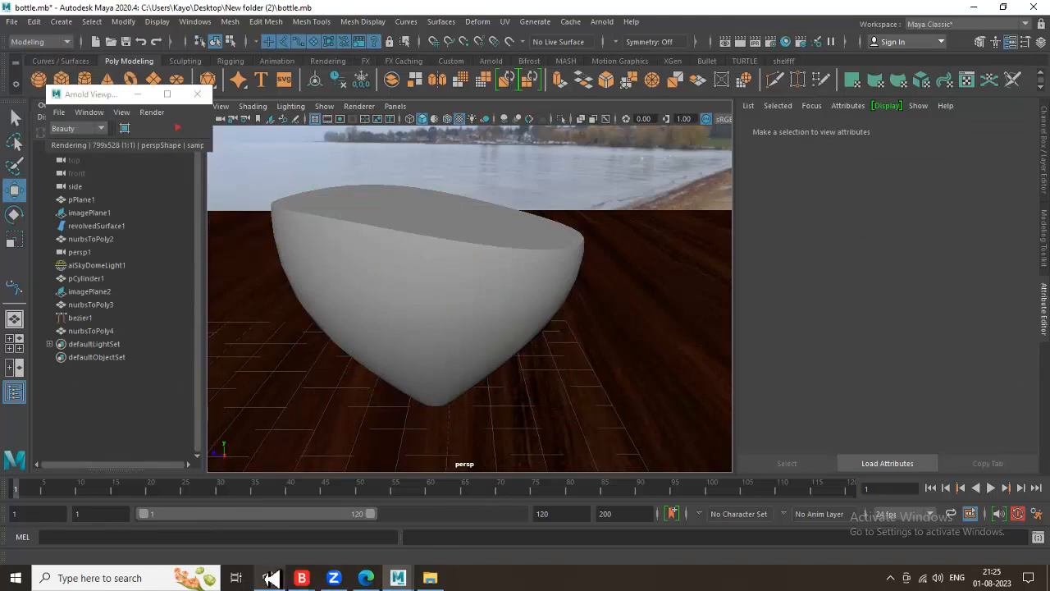
Select the deformed bowl and display the perspective view in wireframe with the wine glass beside it.
left_click(271, 578)
left_click(271, 579)
left_click(462, 279)
left_click_drag(462, 279, 434, 314, "alt")
left_click(380, 253)
left_click(535, 312)
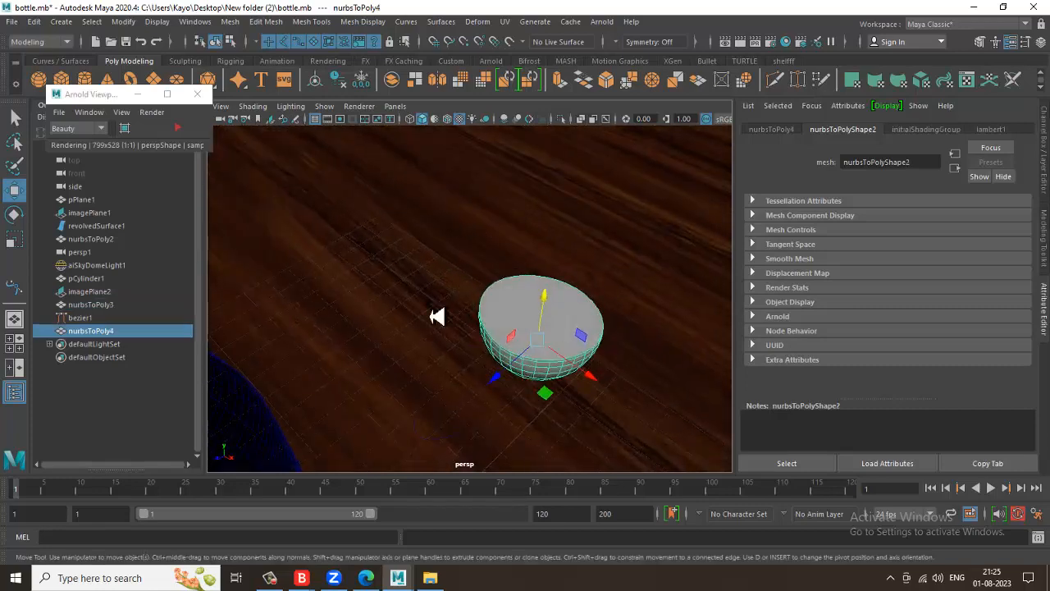
left_click(304, 266)
key("4")
left_click(589, 344)
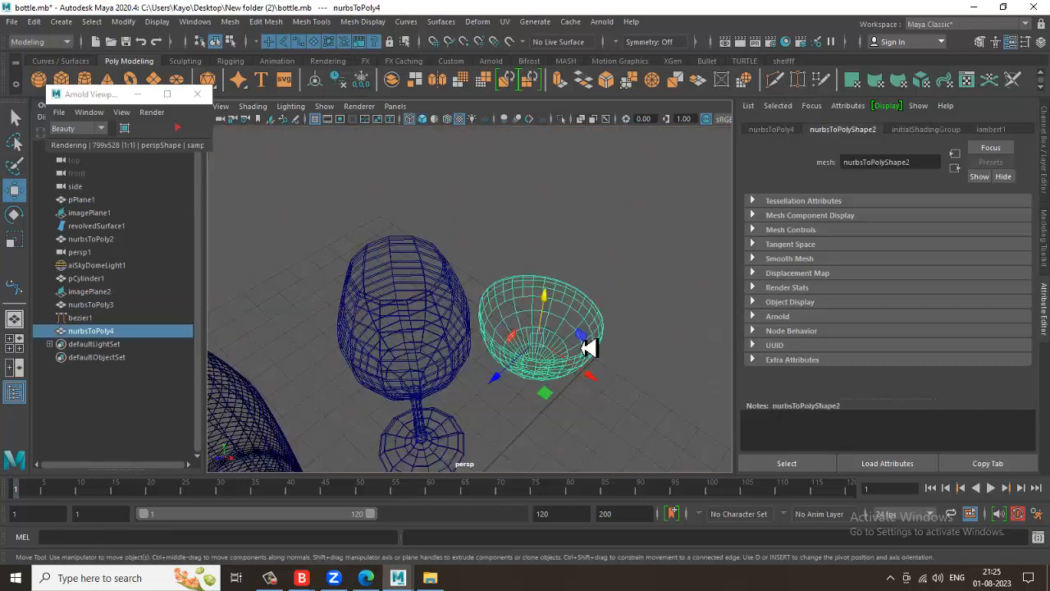
left_click_drag(597, 378, 291, 258, "alt")
Move the bowl horizontally in the top and perspective views to place it inside the wine glass.
key("space")
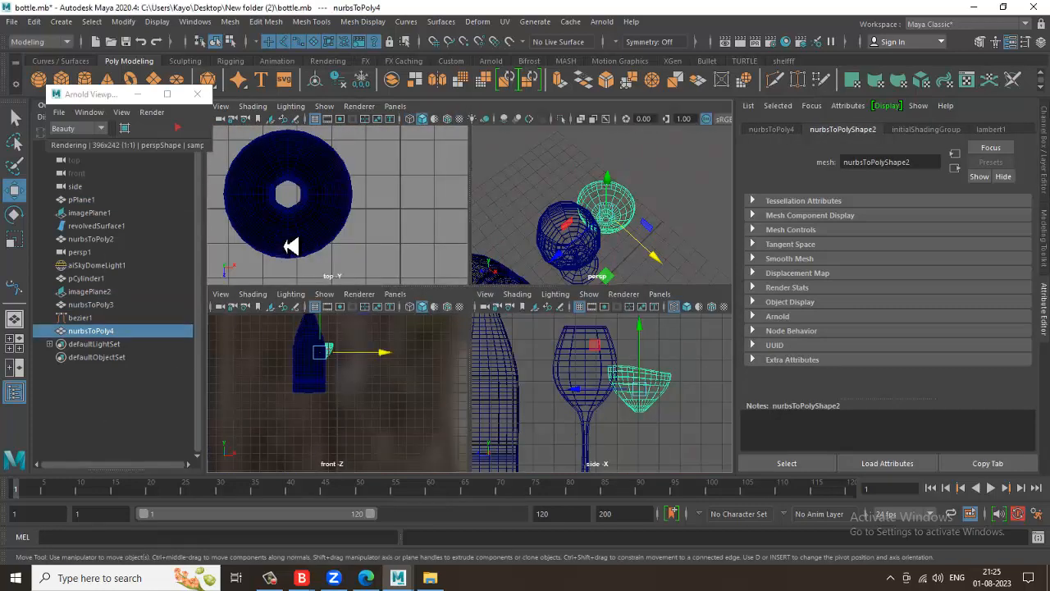
key("space")
left_click_drag(468, 251, 495, 360)
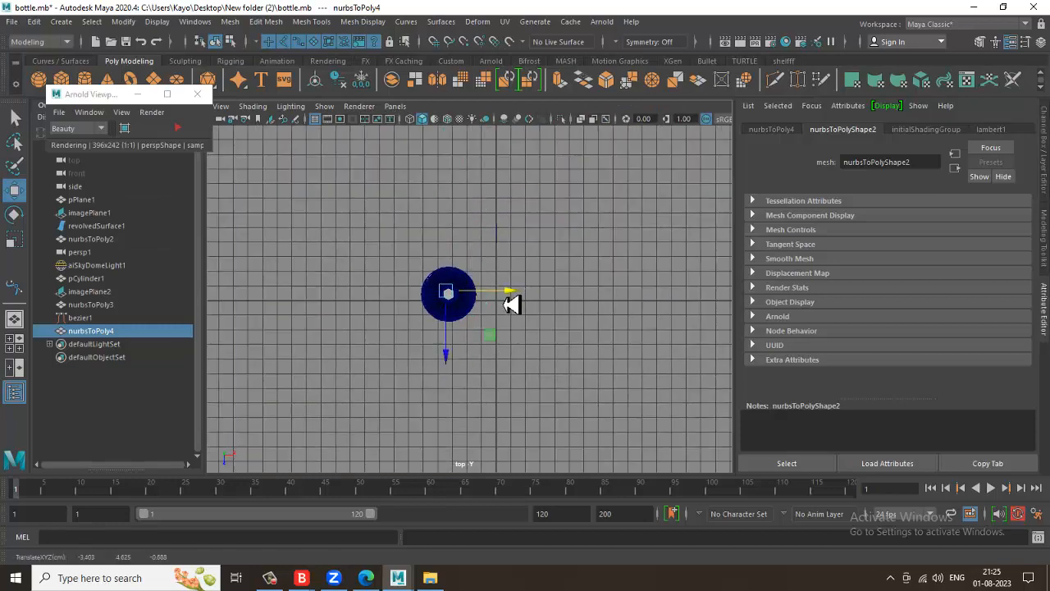
key("space")
key("space")
left_click_drag(520, 307, 241, 331, "alt")
left_click_drag(301, 298, 457, 301)
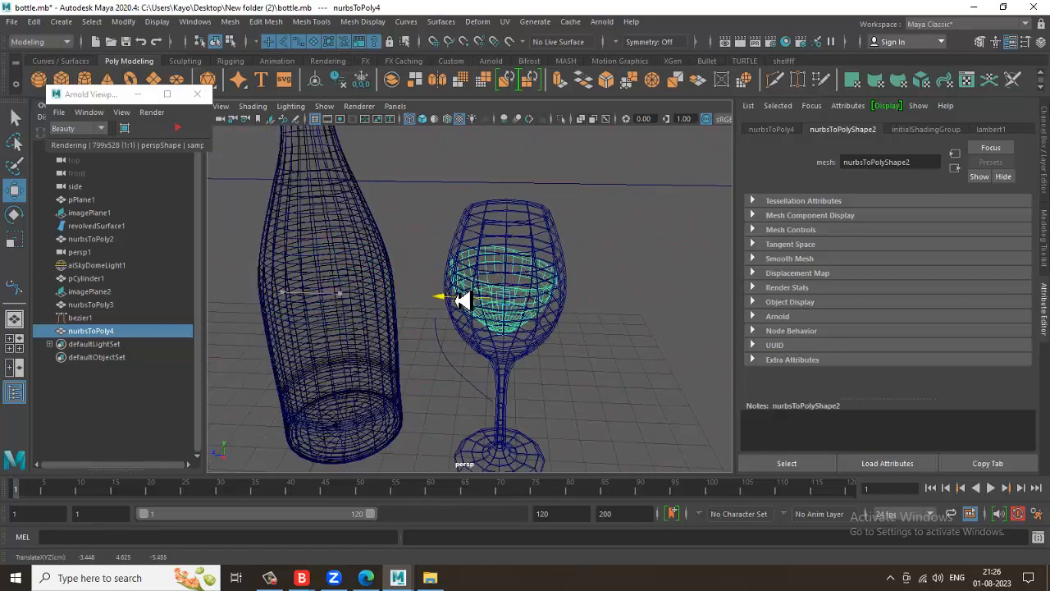
Shift the liquid bowl slightly toward the bottle in the side view to center it within the glass.
key("space")
key("space")
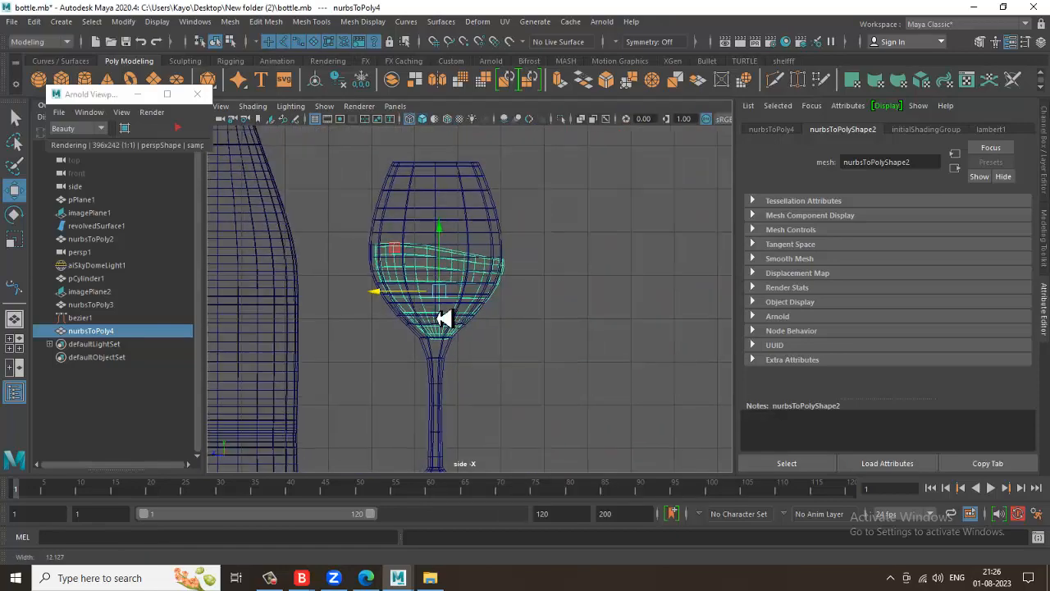
scroll(444, 320, "up", 2)
left_click_drag(378, 296, 372, 296)
key("space")
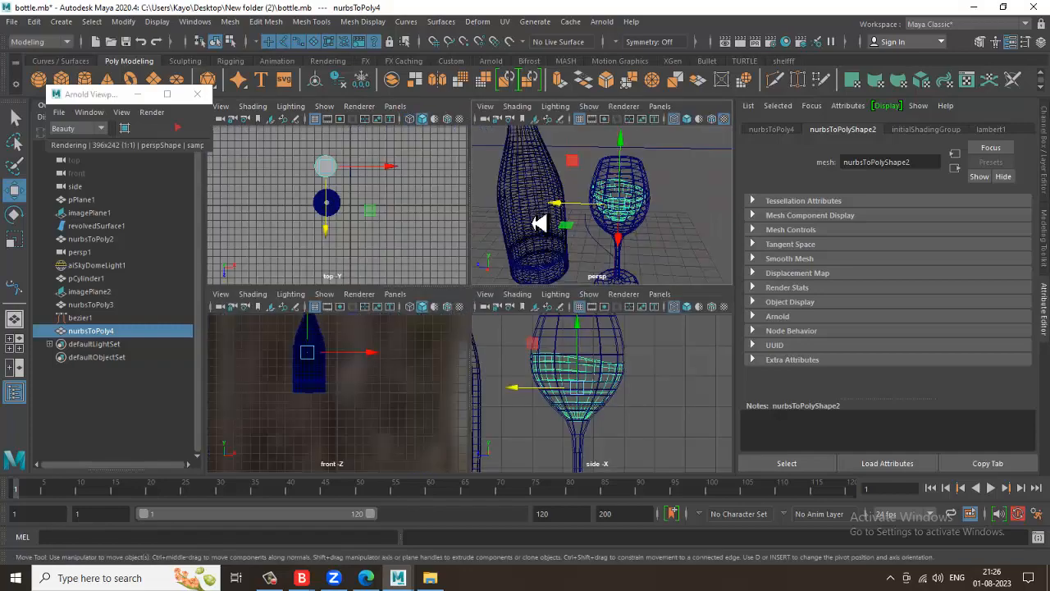
Center the liquid bowl on the wine glass in the top view, using wireframe display to align their outlines.
key("space")
left_click_drag(558, 255, 589, 276, "alt")
key("space")
key("space")
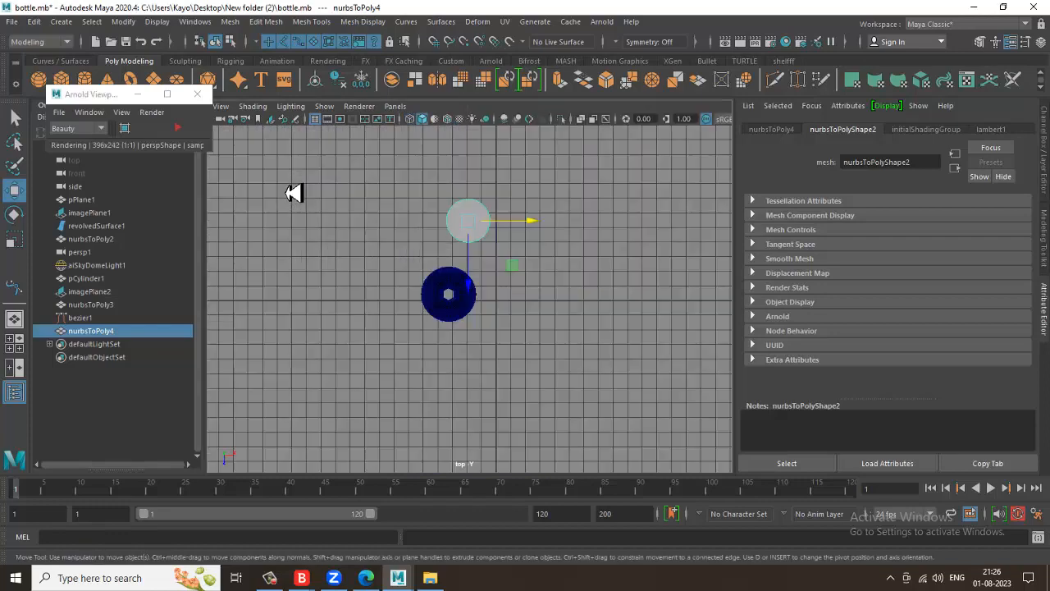
key("4")
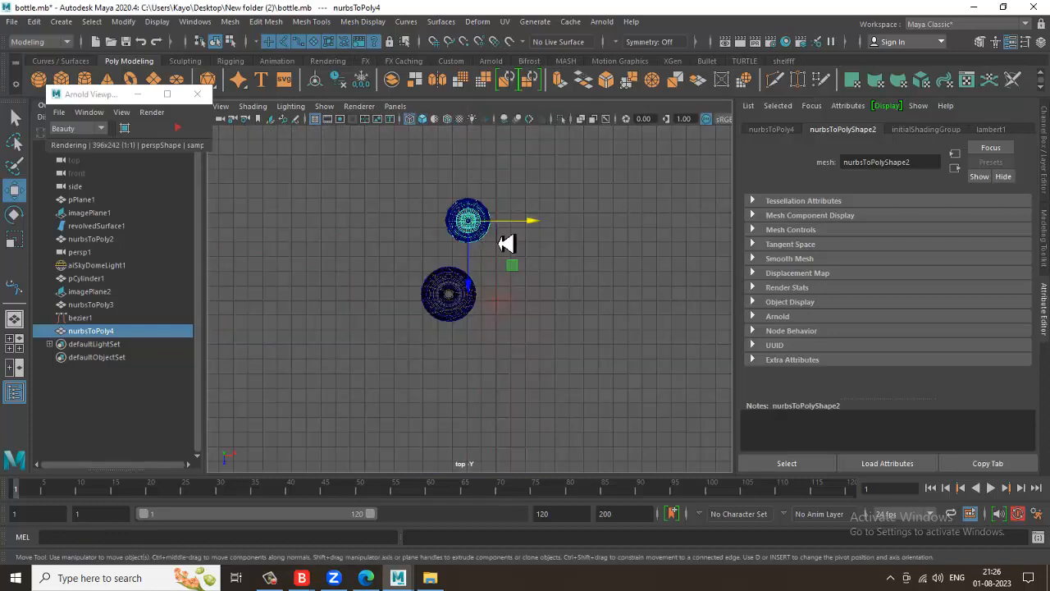
key("f")
key("space")
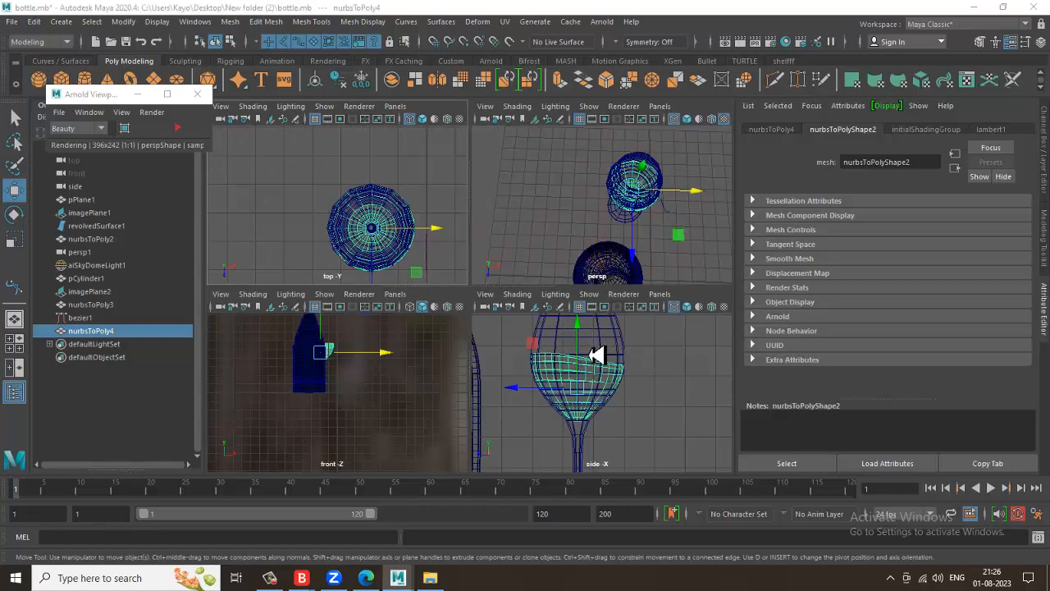
key("space")
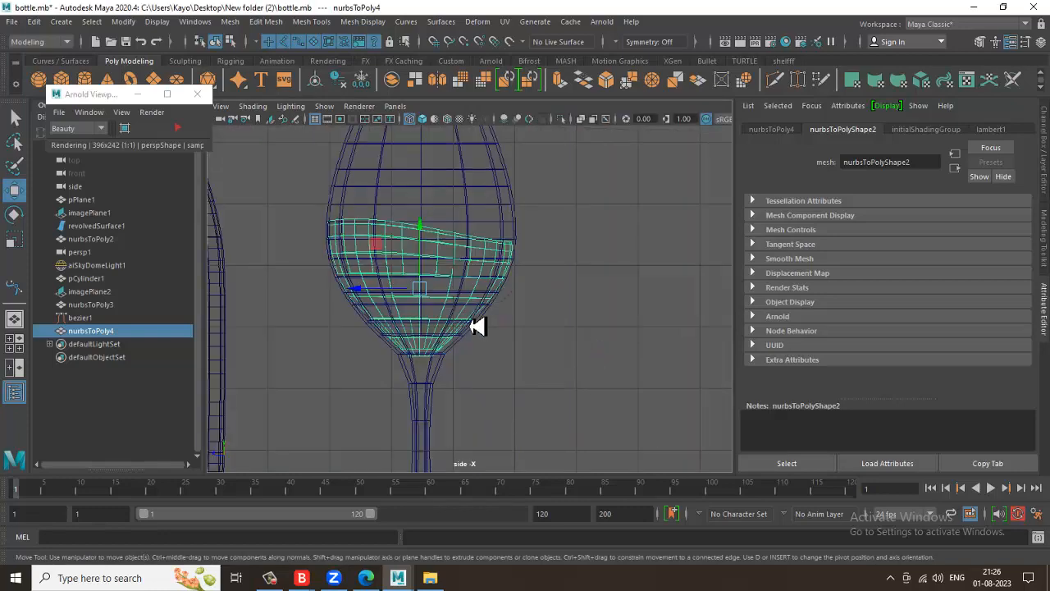
Scale the liquid bowl down slightly and lower it a little to fit within the glass walls.
key("r")
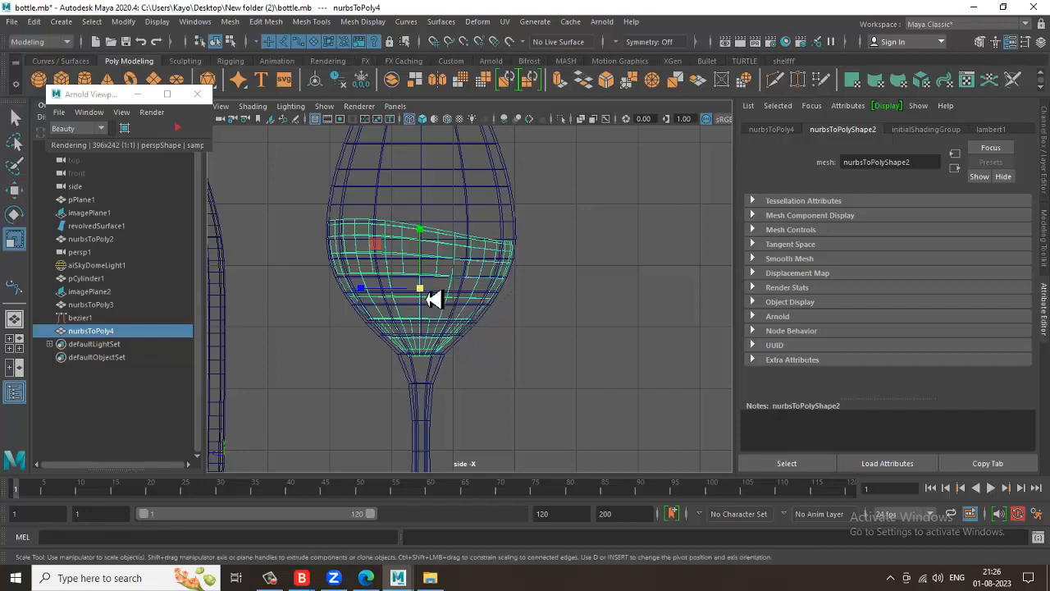
left_click_drag(431, 299, 428, 297)
key("w")
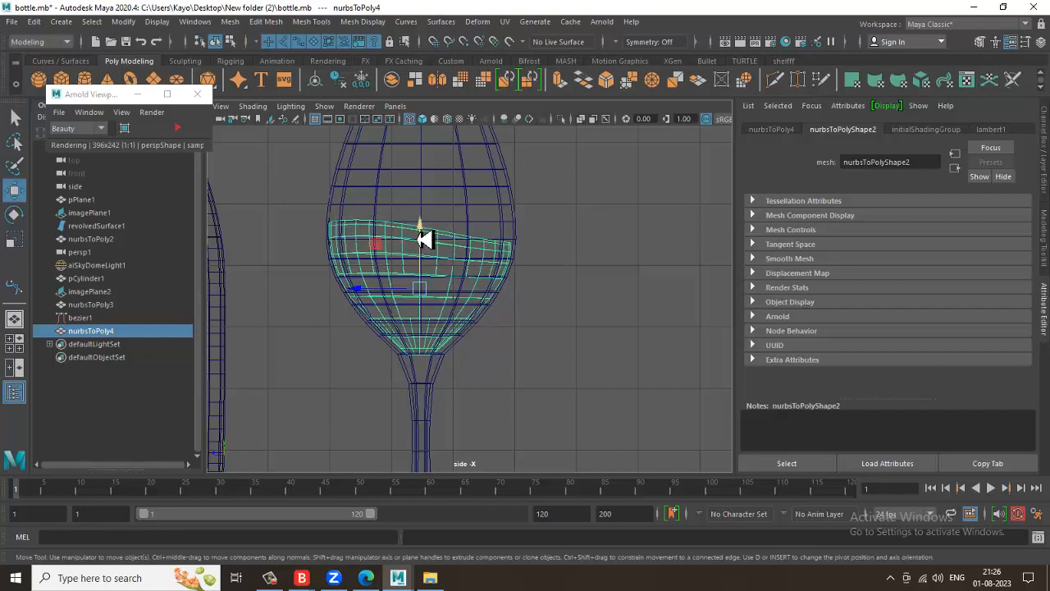
left_click_drag(425, 238, 430, 248)
key("space")
key("space")
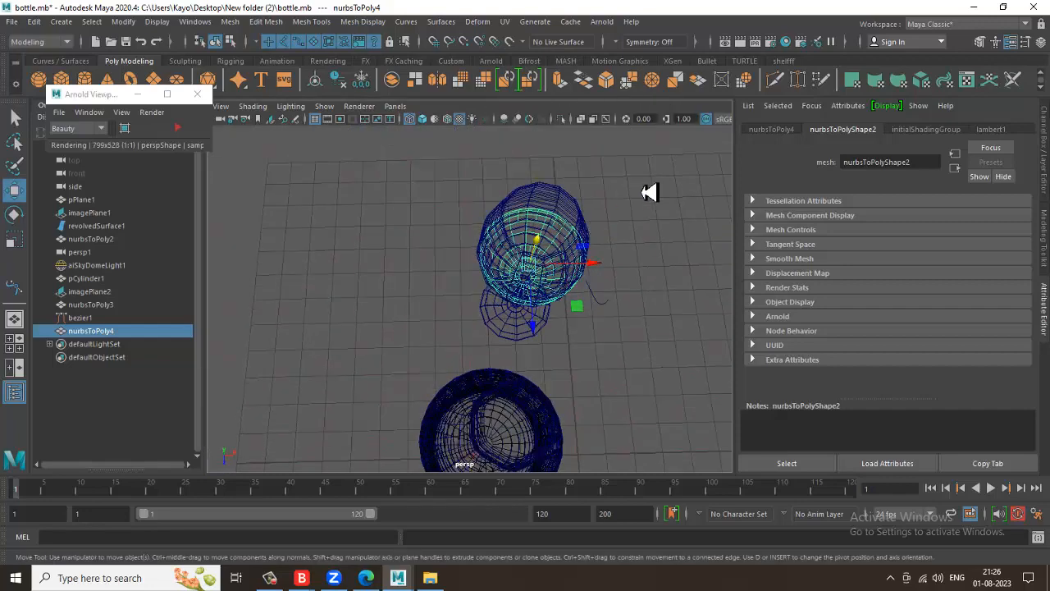
Check the liquid's fit inside the wine glass, restore shaded display, select the liquid bowl and save the scene.
left_click(640, 194)
left_click_drag(566, 333, 541, 281, "alt")
left_click(542, 263)
middle_click_drag(542, 261, 486, 239, "alt")
left_click_drag(486, 239, 465, 241, "alt")
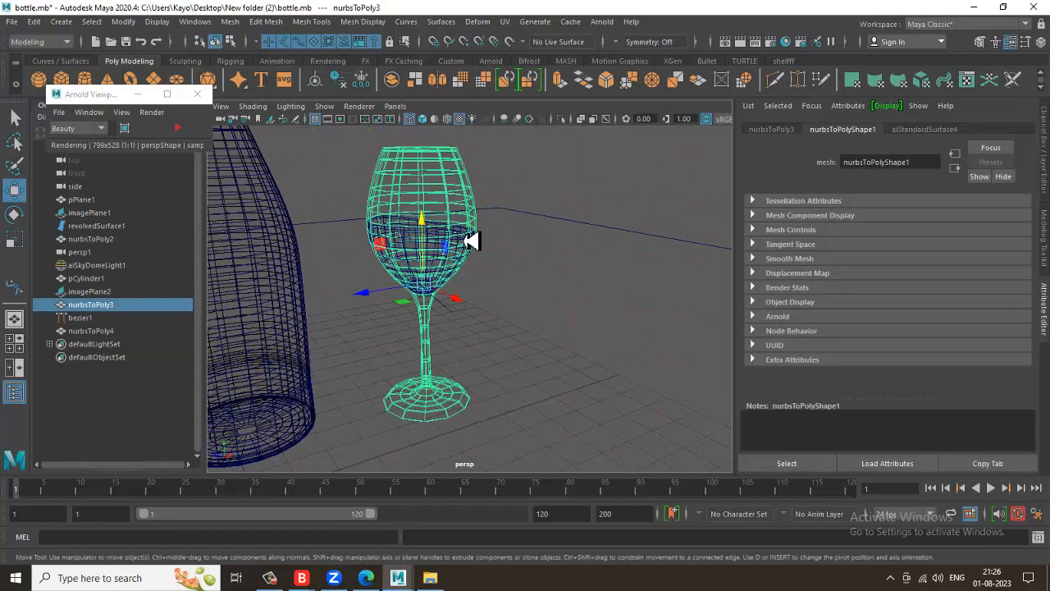
key("5")
left_click_drag(504, 271, 399, 216, "alt")
scroll(428, 250, "up", 3)
left_click(409, 219)
right_click_drag(443, 232, 416, 182, "alt")
left_click_drag(421, 181, 431, 255, "alt")
key("ctrl+s")
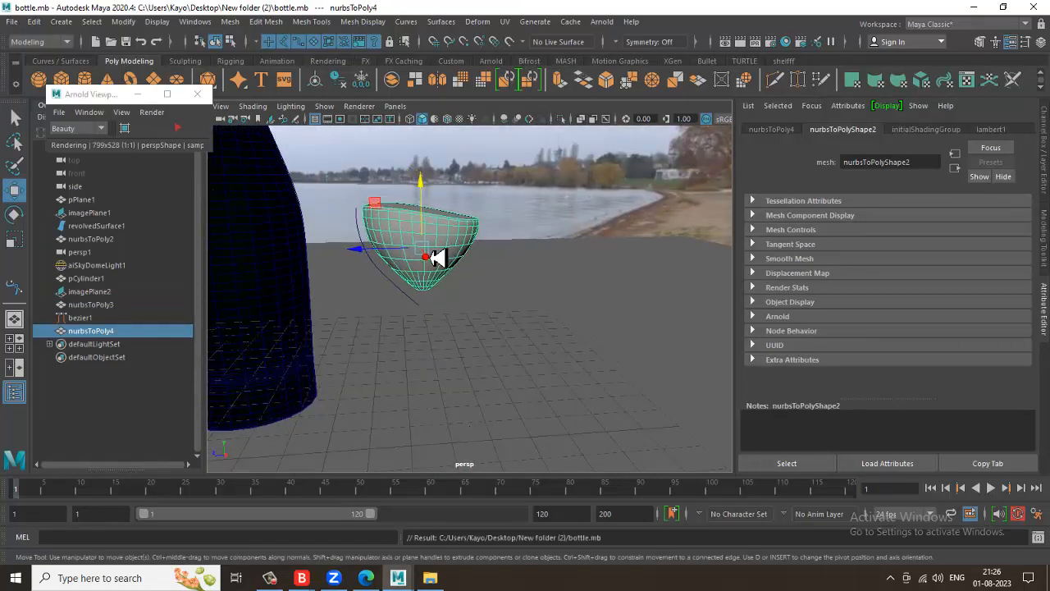
Assign a new Arnold aiStandardSurface material to the liquid bowl and start the live Arnold render in the viewport.
right_click_drag(443, 236, 466, 563)
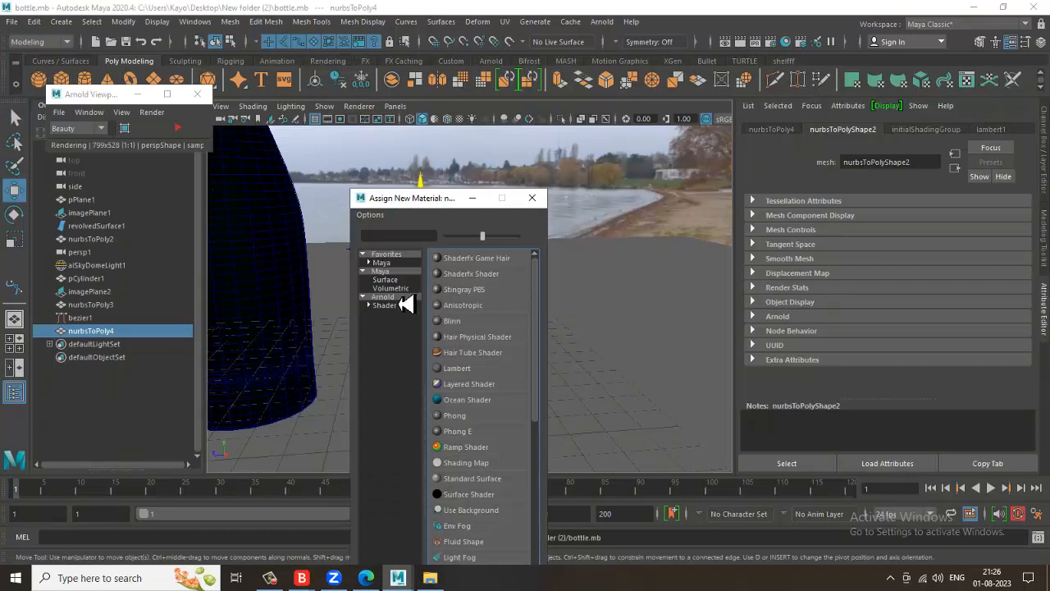
left_click(400, 298)
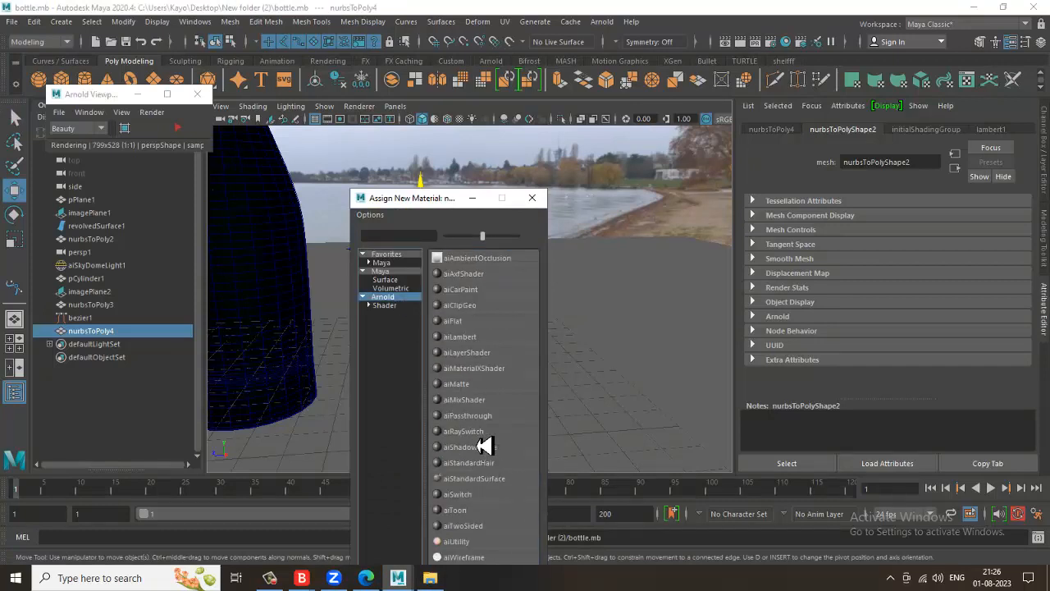
left_click(496, 480)
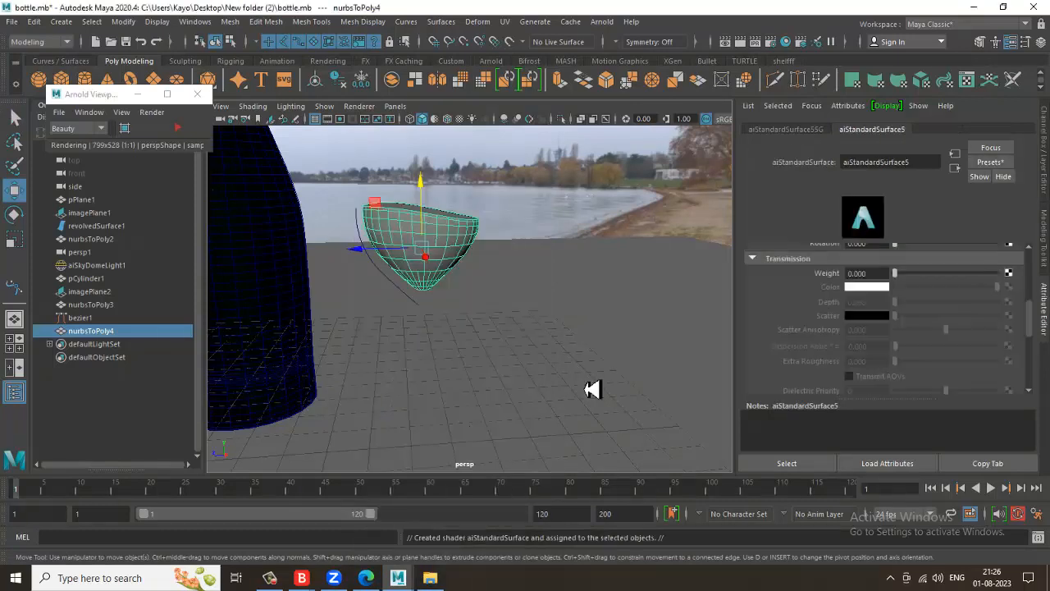
middle_click_drag(526, 343, 554, 355, "alt")
left_click(177, 128)
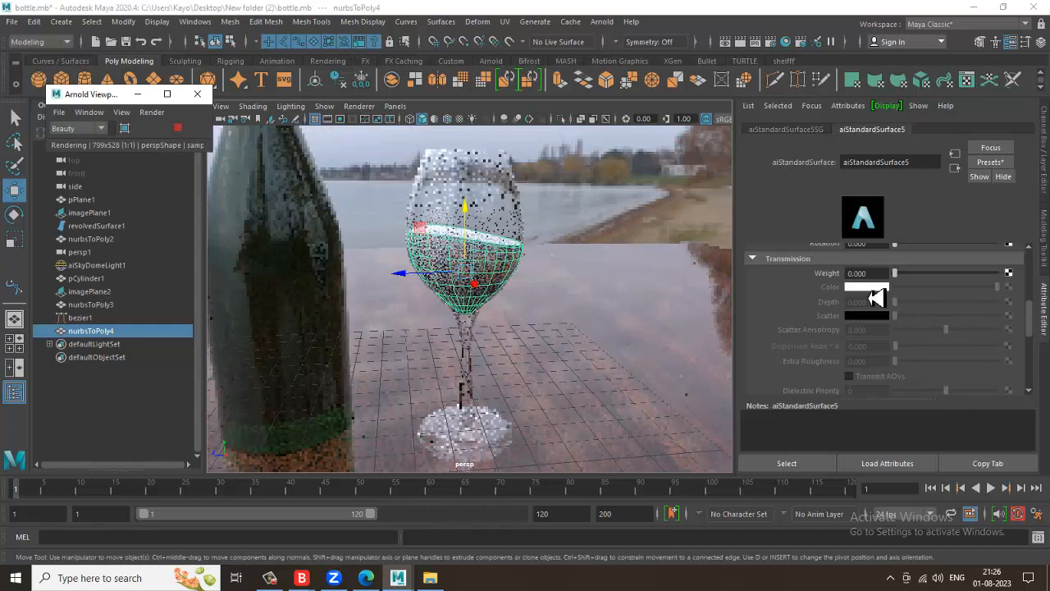
Set the liquid material's transmission weight to 1 and its transmission color to dark red with HSV 360, 1, 0.167.
scroll(886, 307, "up", 1)
scroll(890, 308, "up", 1)
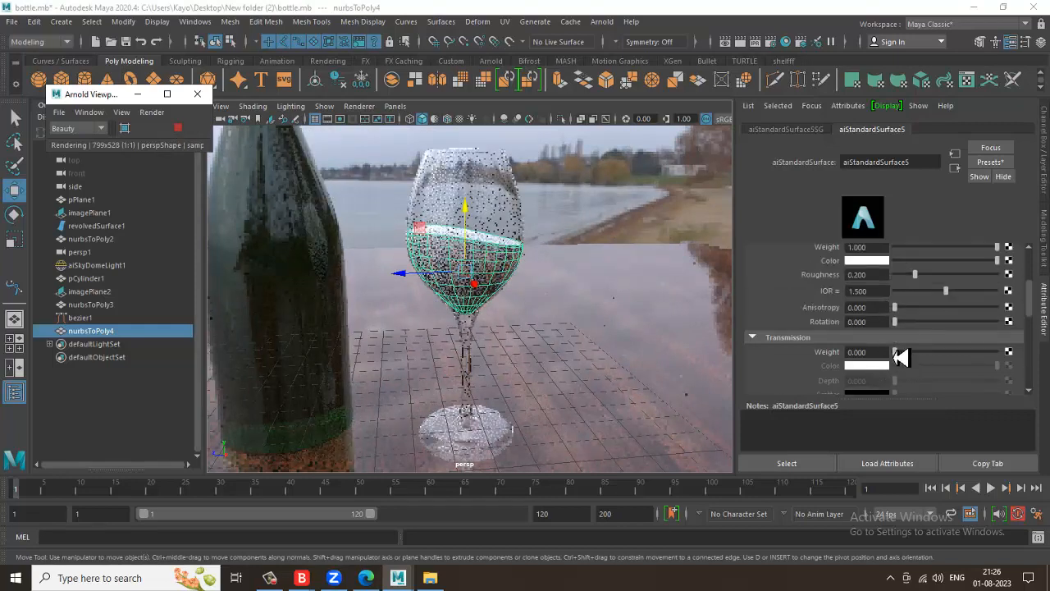
left_click_drag(896, 353, 1008, 356)
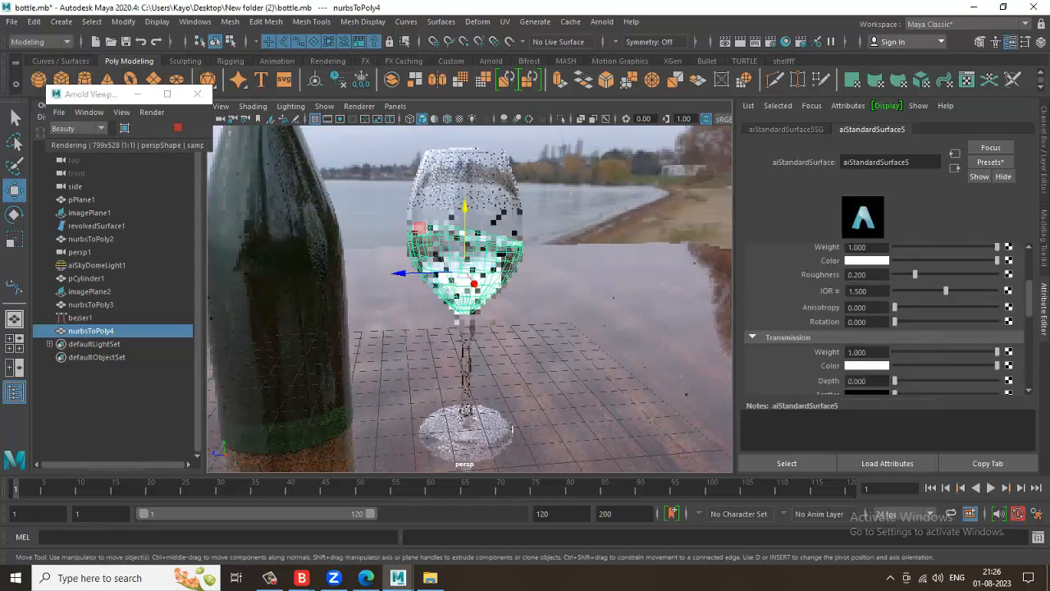
left_click(866, 366)
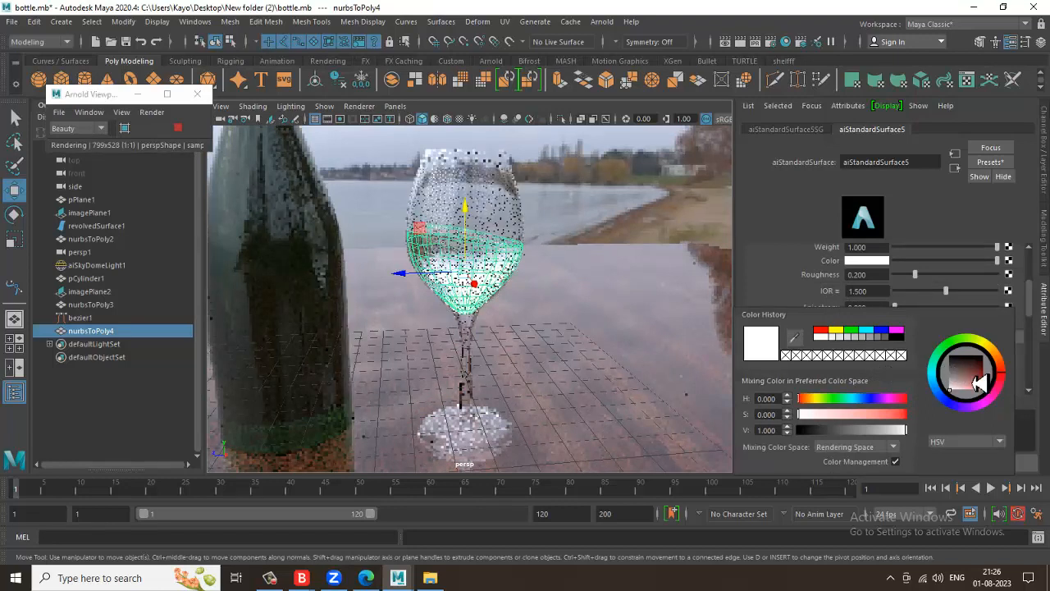
left_click_drag(965, 370, 1004, 413)
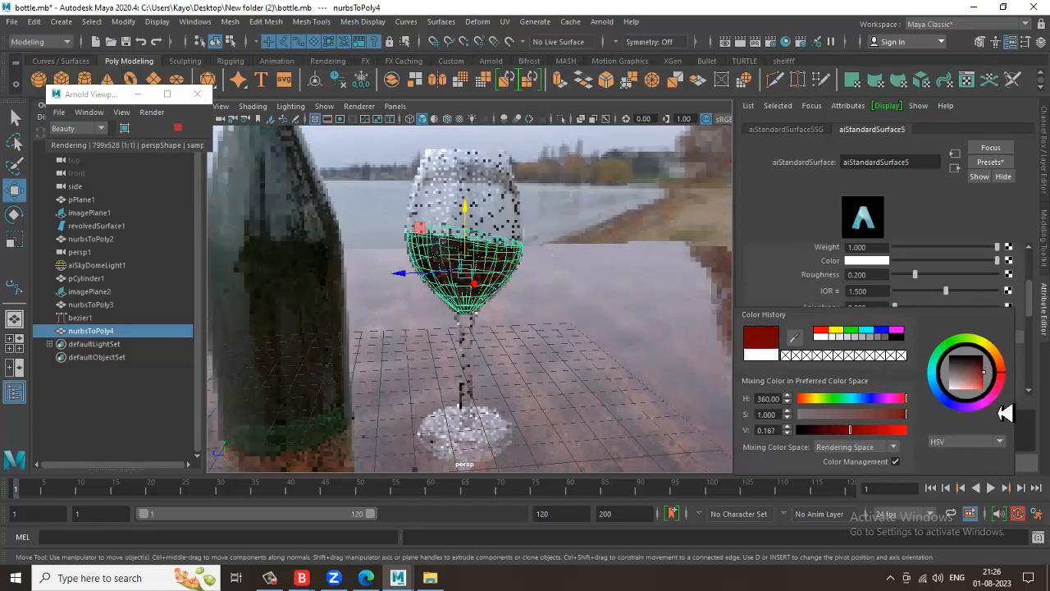
left_click(582, 258)
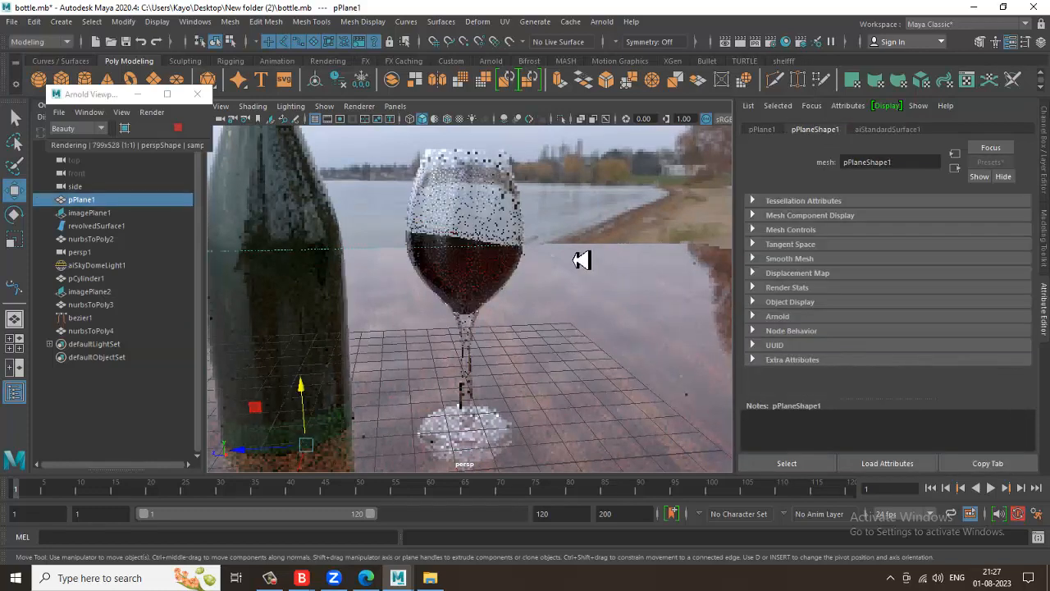
Reselect the liquid bowl and set its material's transmission depth to 0.12.
left_click(494, 277)
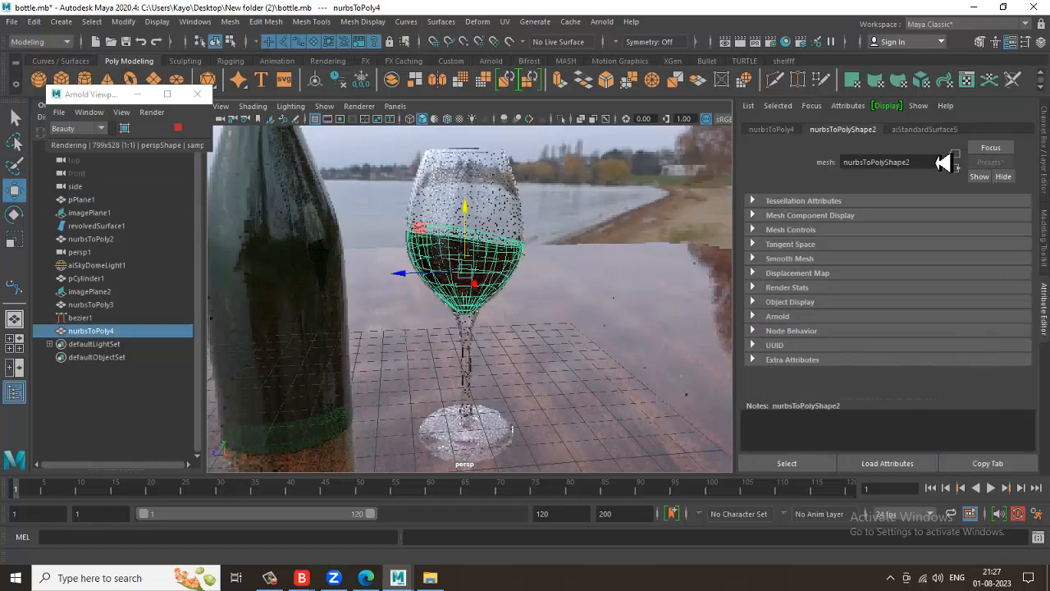
left_click(948, 131)
scroll(943, 345, "down", 2)
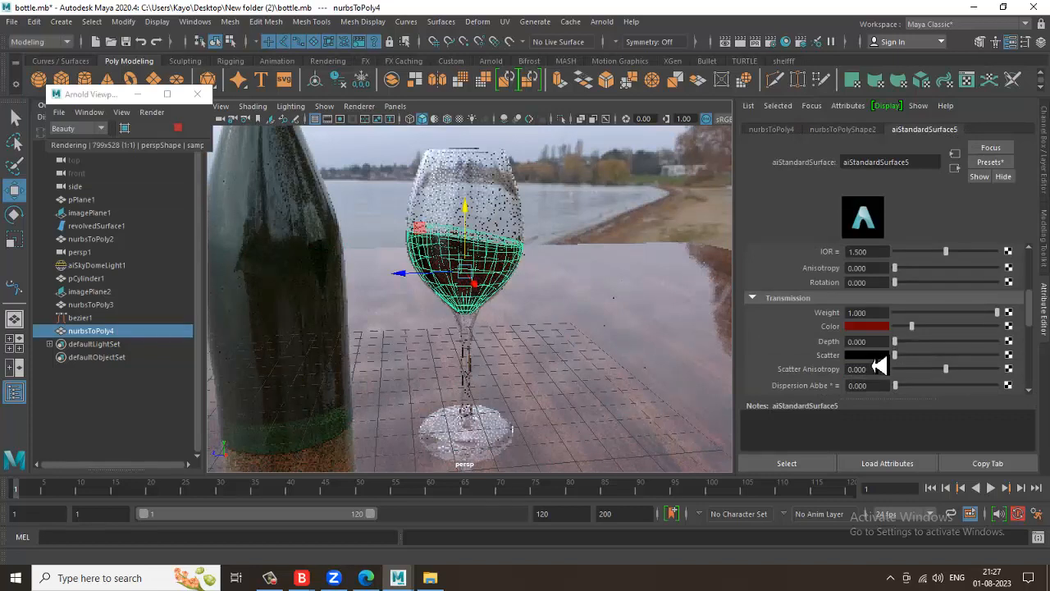
left_click(861, 341)
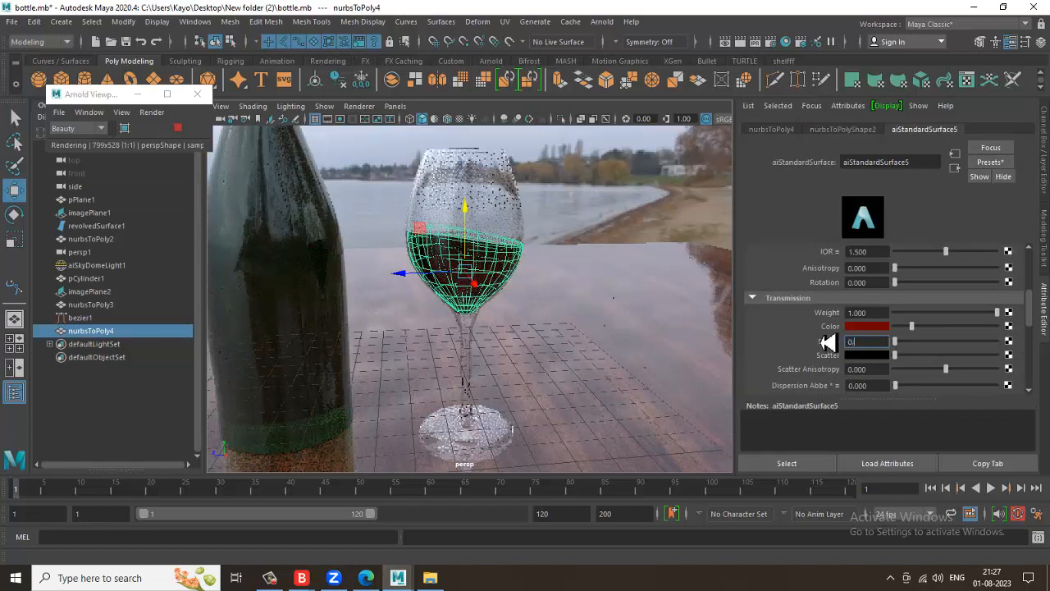
left_click(652, 261)
left_click(431, 268)
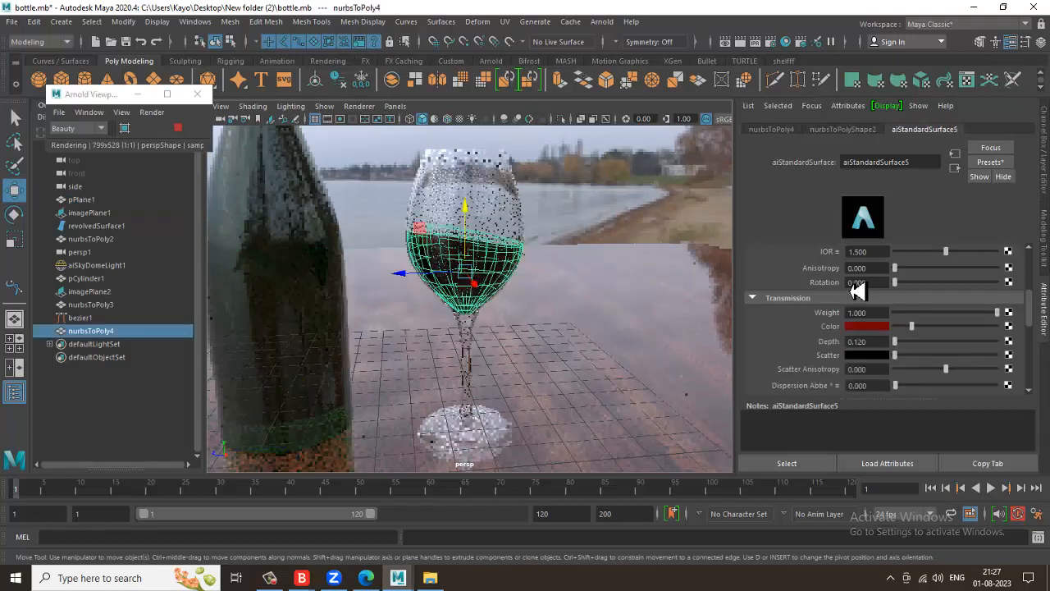
scroll(863, 336, "down", 2)
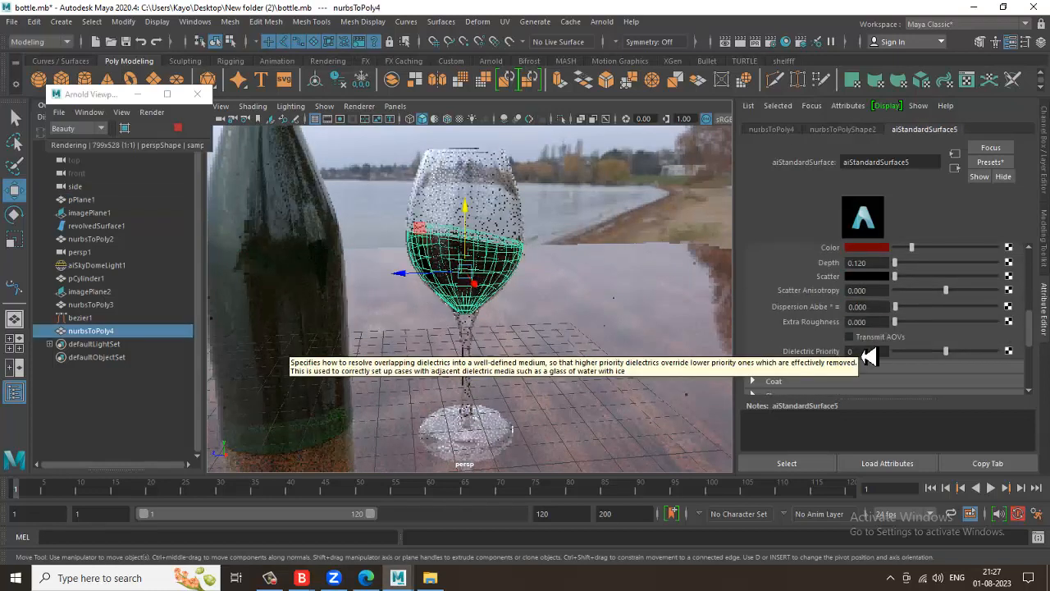
Lower the liquid material's specular roughness to 0.065.
scroll(868, 355, "up", 2)
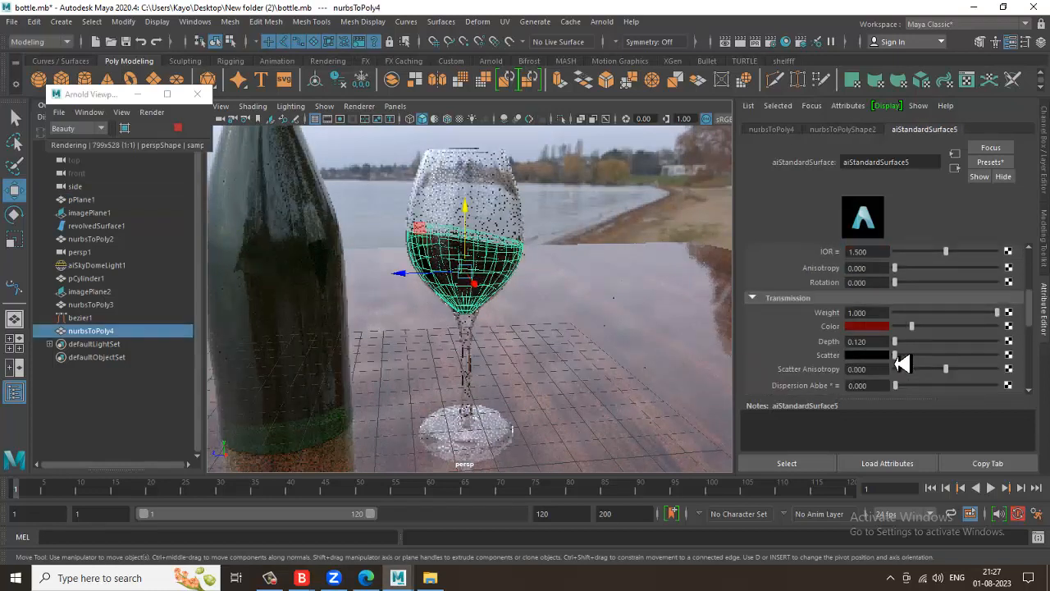
scroll(905, 315, "up", 3)
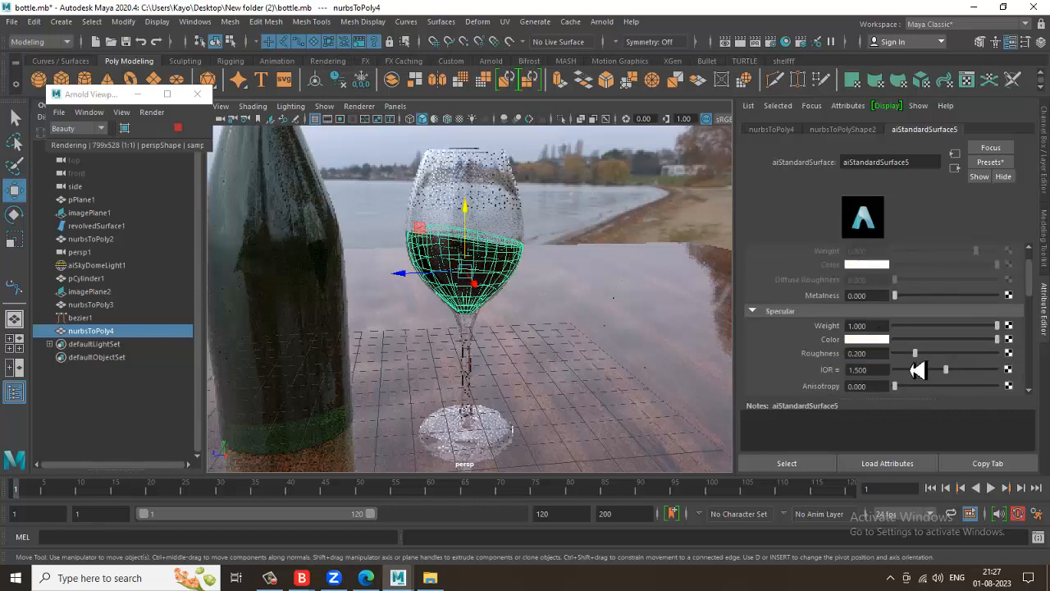
left_click_drag(919, 358, 905, 356)
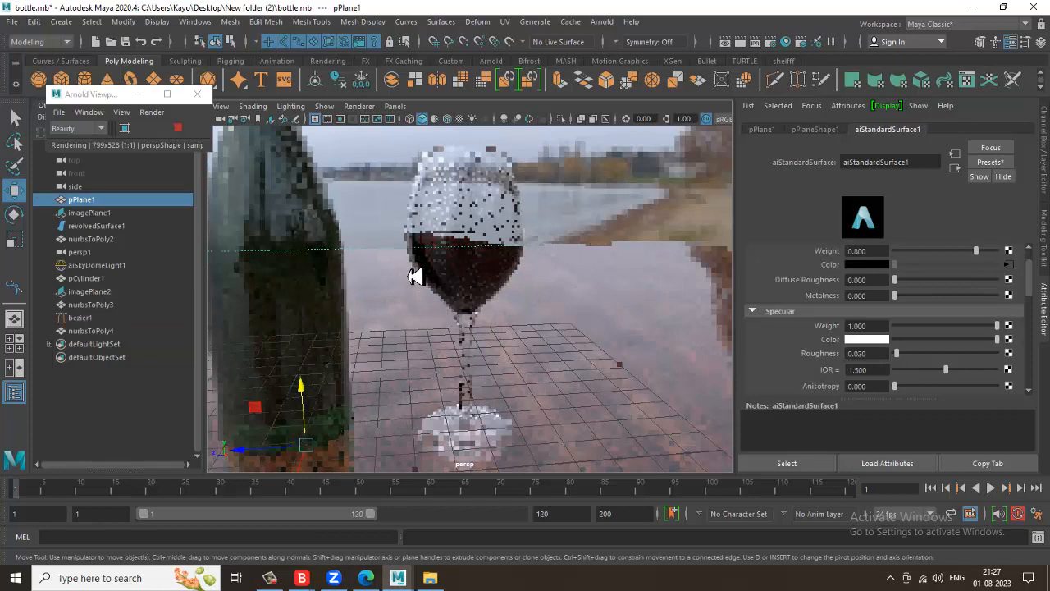
Reselect the liquid bowl and set its material's coat color to bright red with HSV 360, 1, 0.760.
left_click(468, 282)
scroll(933, 320, "down", 3)
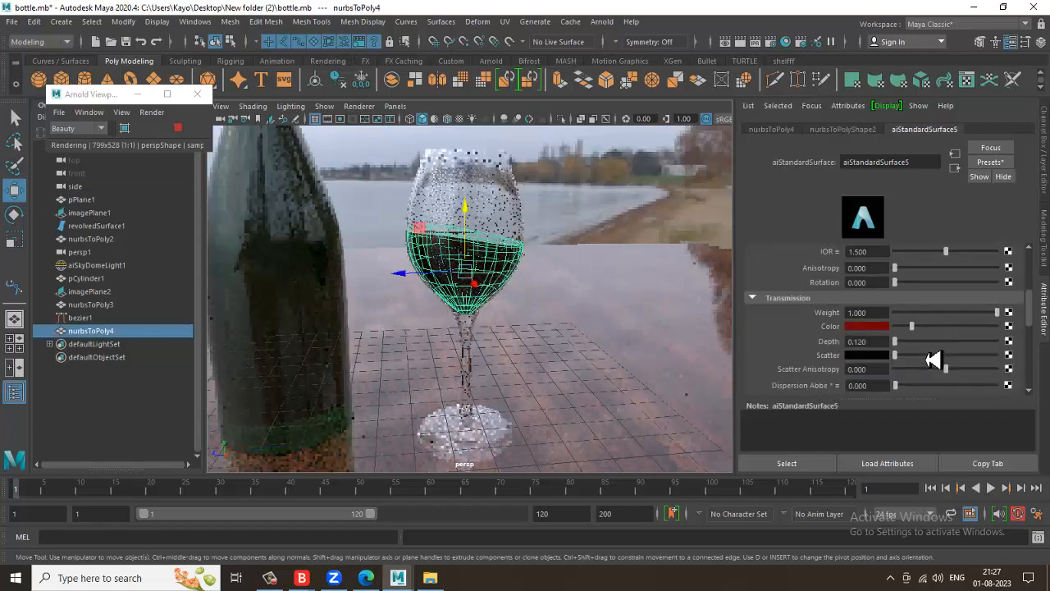
scroll(933, 359, "down", 2)
scroll(867, 361, "down", 1)
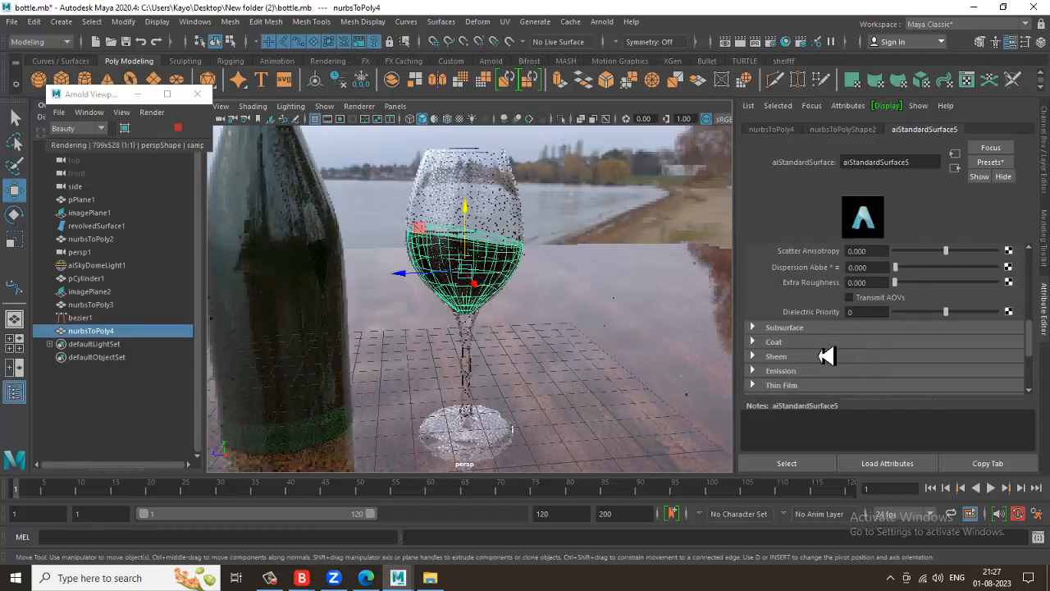
left_click(798, 343)
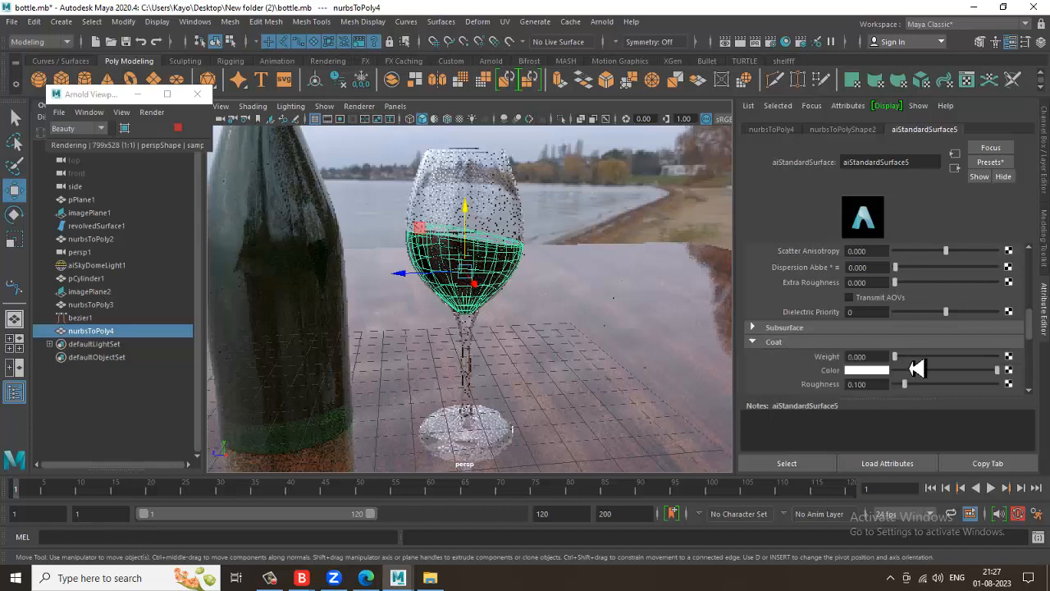
left_click(870, 370)
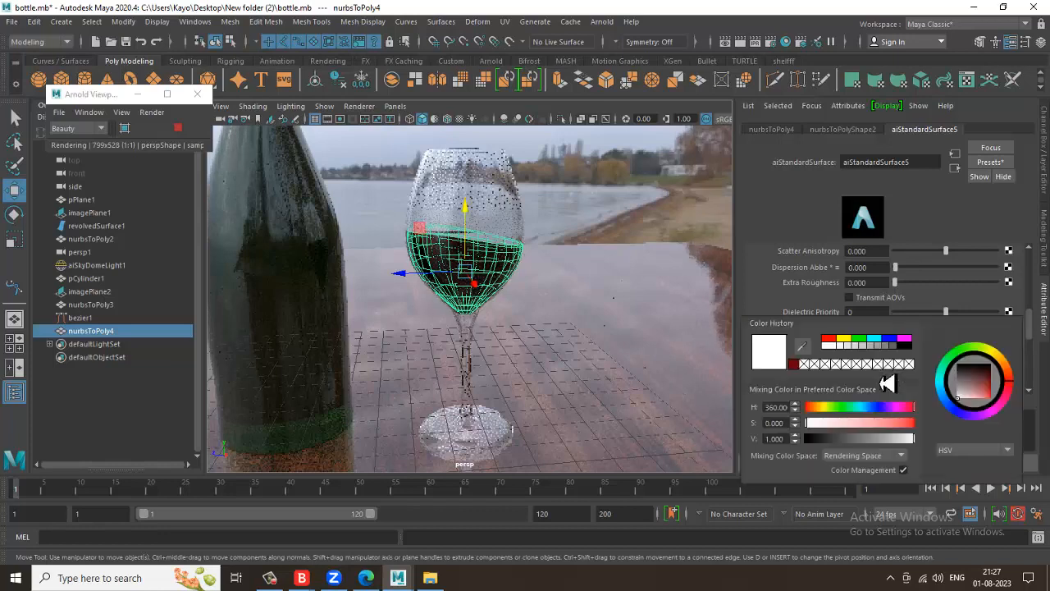
left_click_drag(969, 377, 1003, 392)
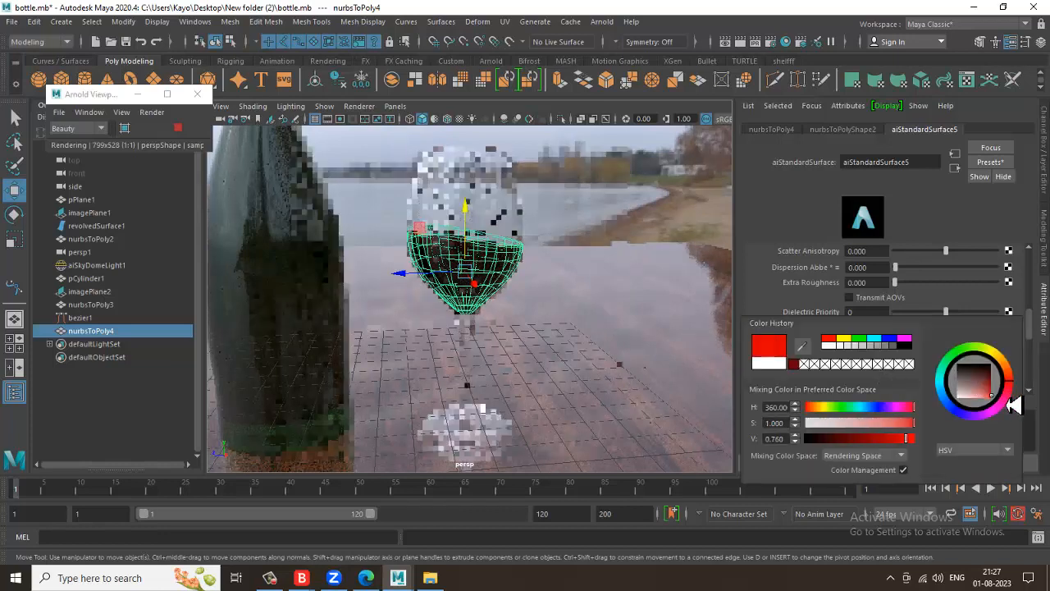
Reselect the liquid bowl, set its material's coat weight to 1, and deselect the bowl.
left_click(638, 253)
left_click(468, 270)
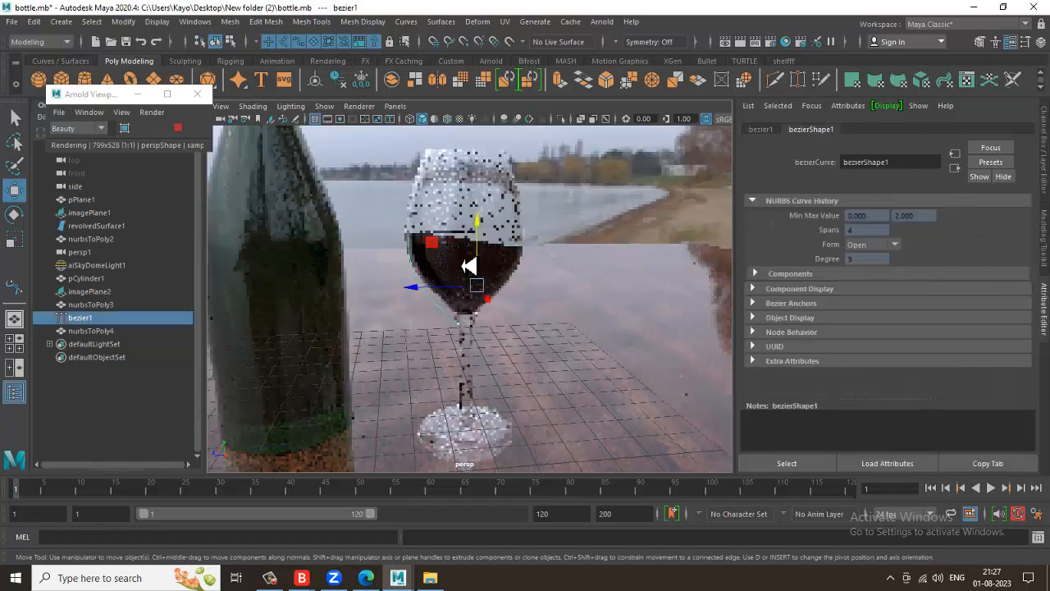
left_click(468, 270)
left_click(944, 133)
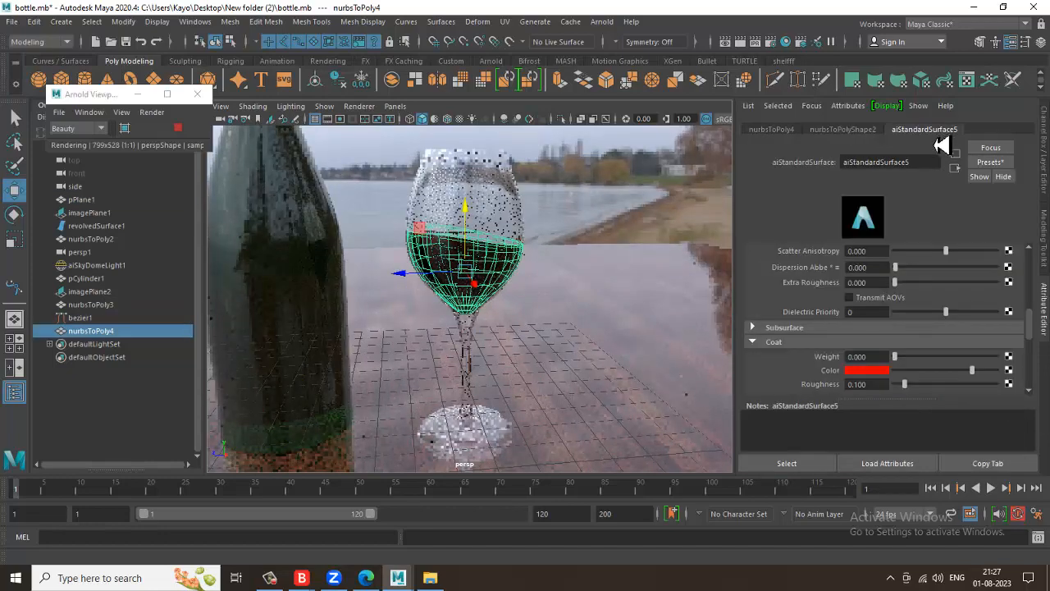
left_click_drag(903, 365, 1009, 363)
left_click(498, 297)
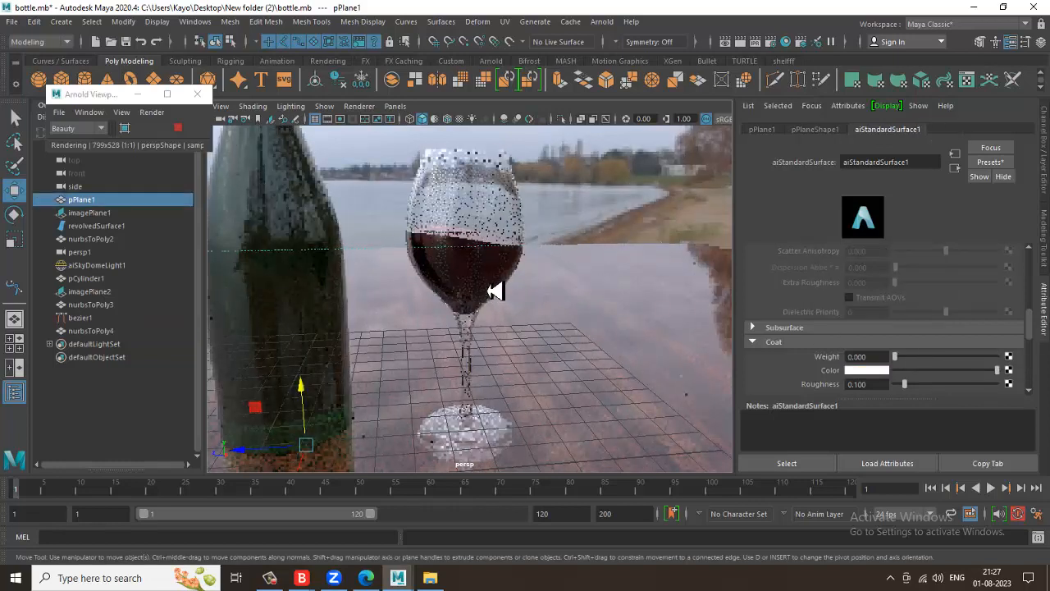
Reframe the bottle and wine glass in a low perspective view, save the scene, and render the current frame.
left_click_drag(565, 322, 530, 232, "alt")
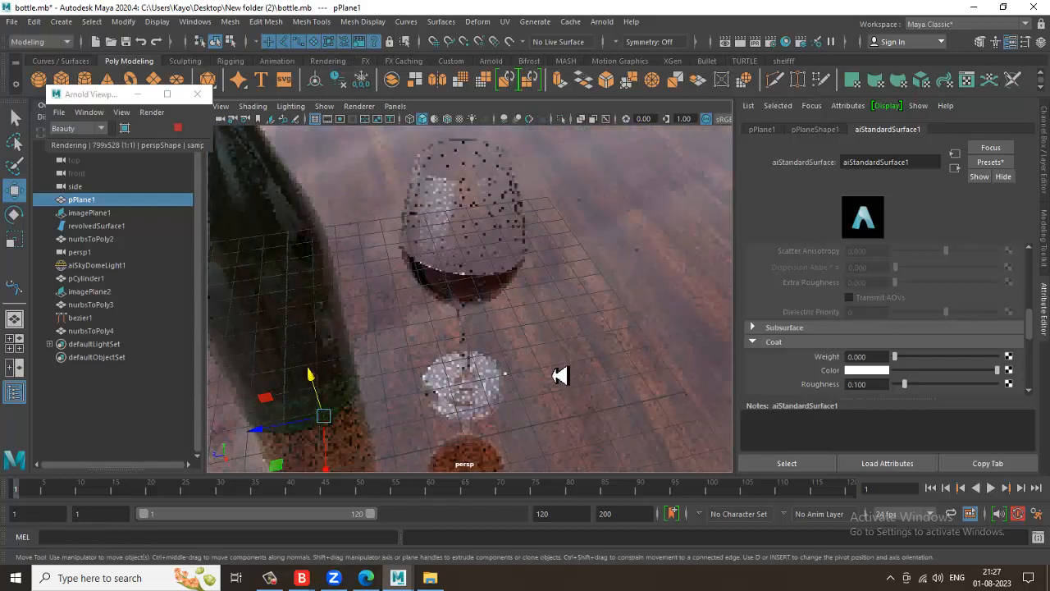
left_click_drag(560, 375, 547, 309, "alt")
scroll(569, 267, "up", 2)
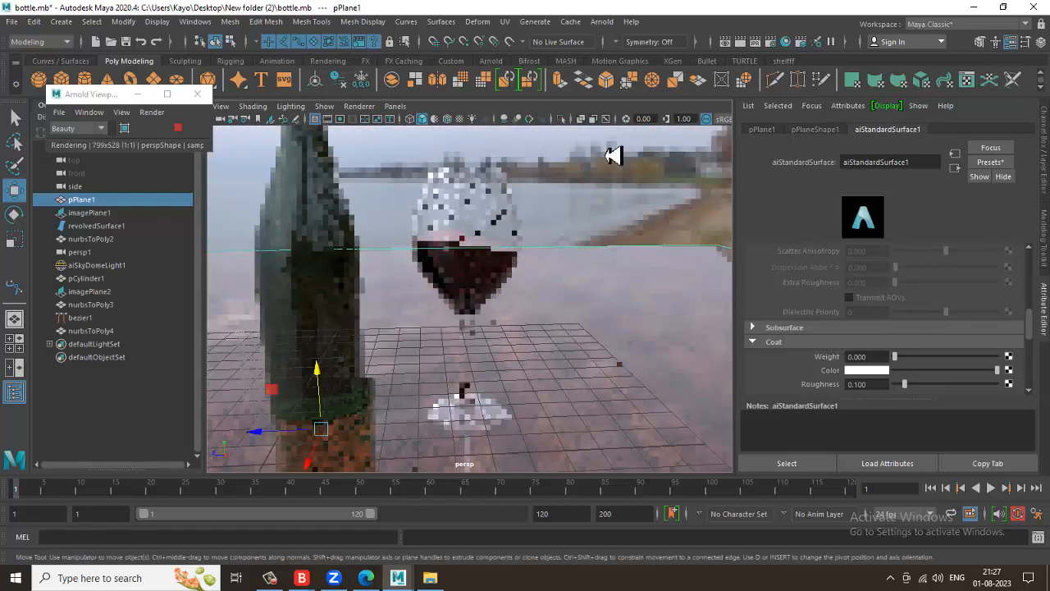
key("ctrl+s")
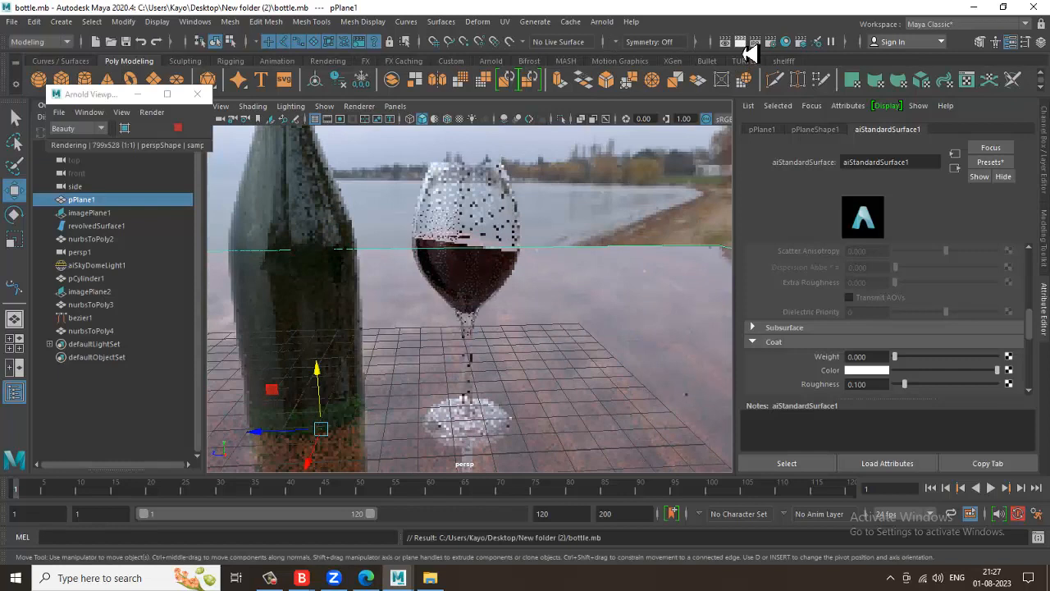
left_click(745, 46)
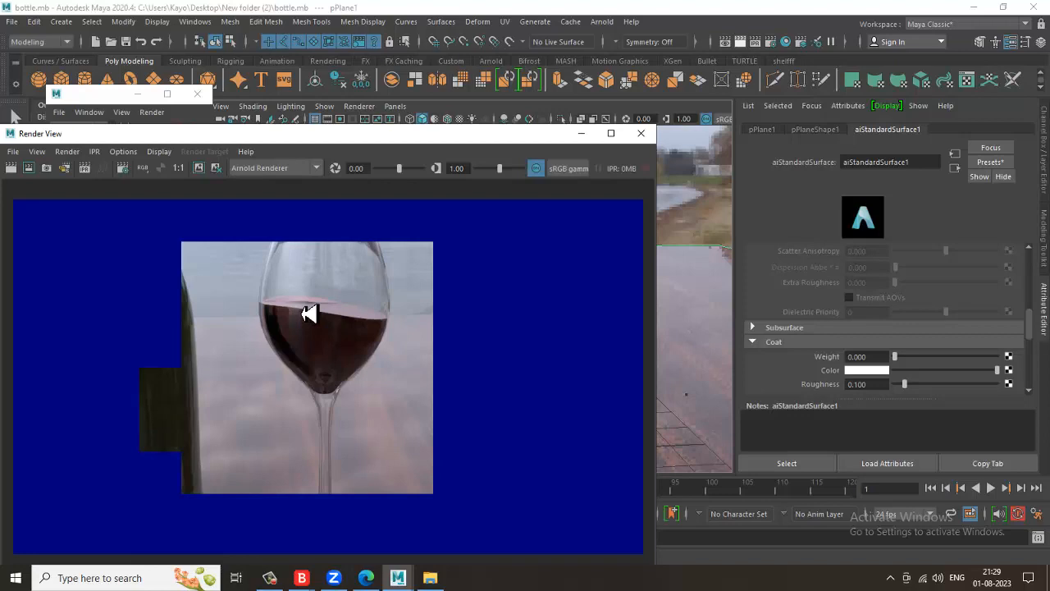
Cancel the running frame render and start an IPR render limited to a region around the wine glass.
left_click_drag(175, 221, 522, 552)
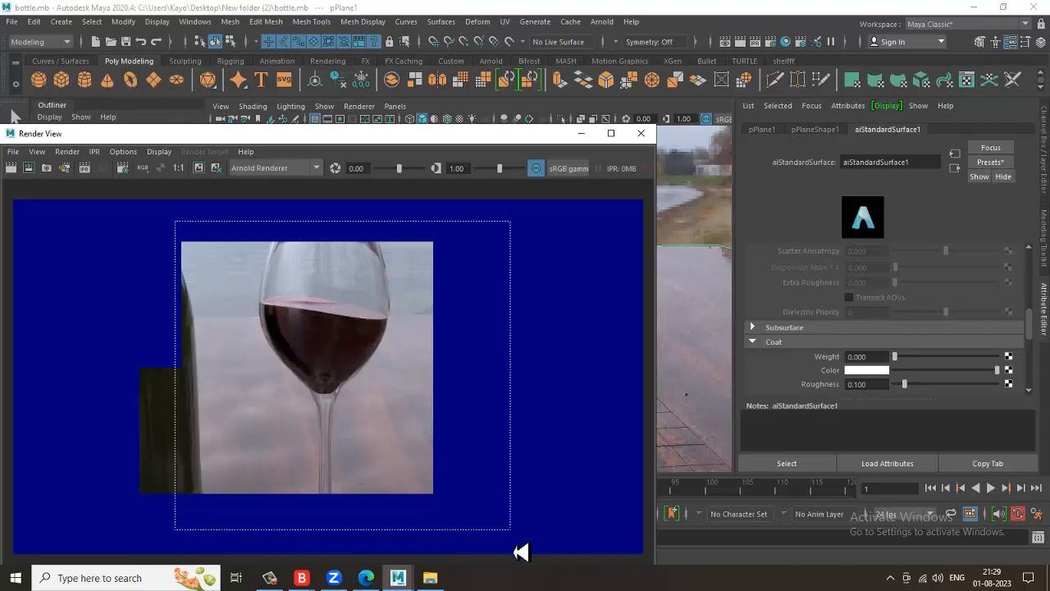
key("Escape")
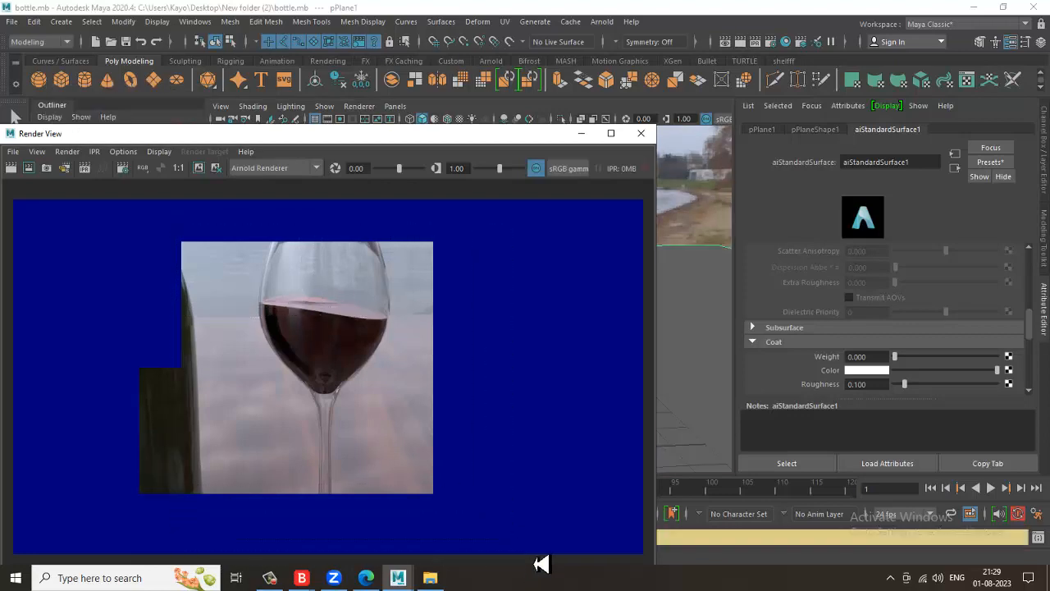
left_click(85, 169)
left_click_drag(184, 212, 395, 422)
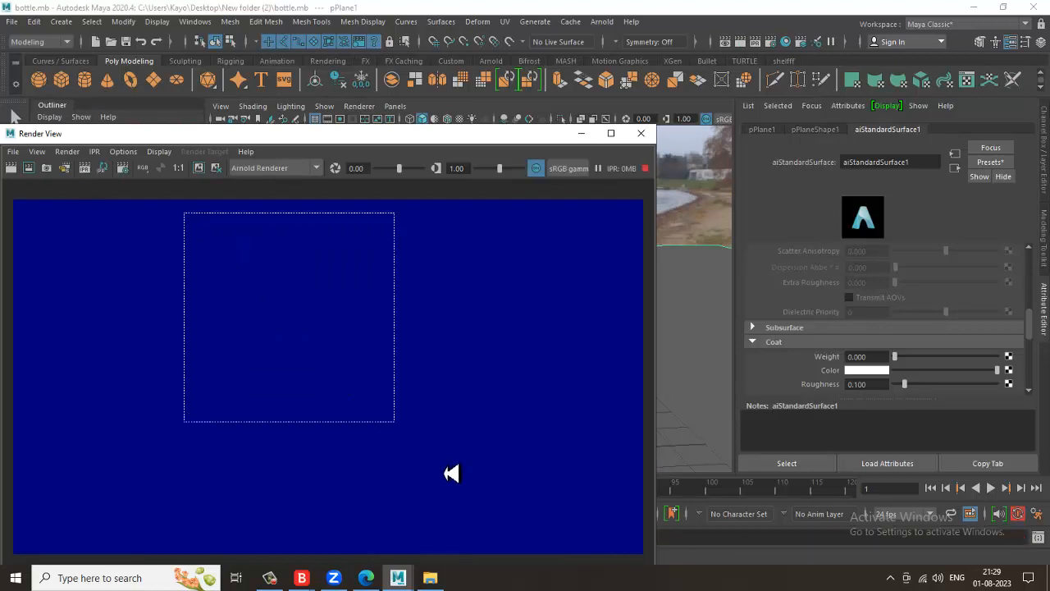
left_click_drag(452, 474, 548, 590)
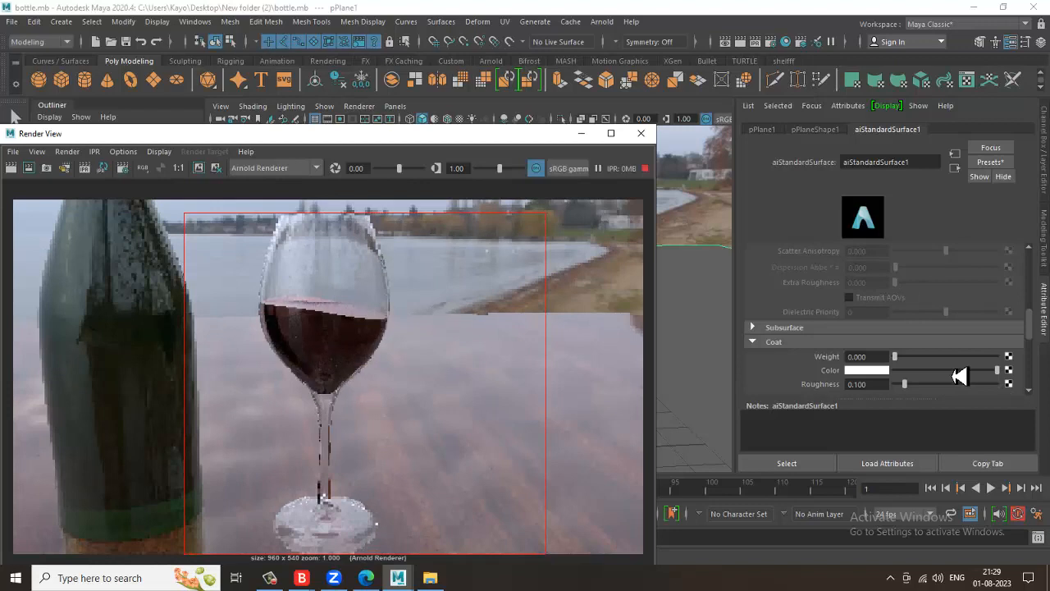
Select the liquid bowl behind the render window and set its material's transmission depth to 3.
scroll(926, 352, "up", 3)
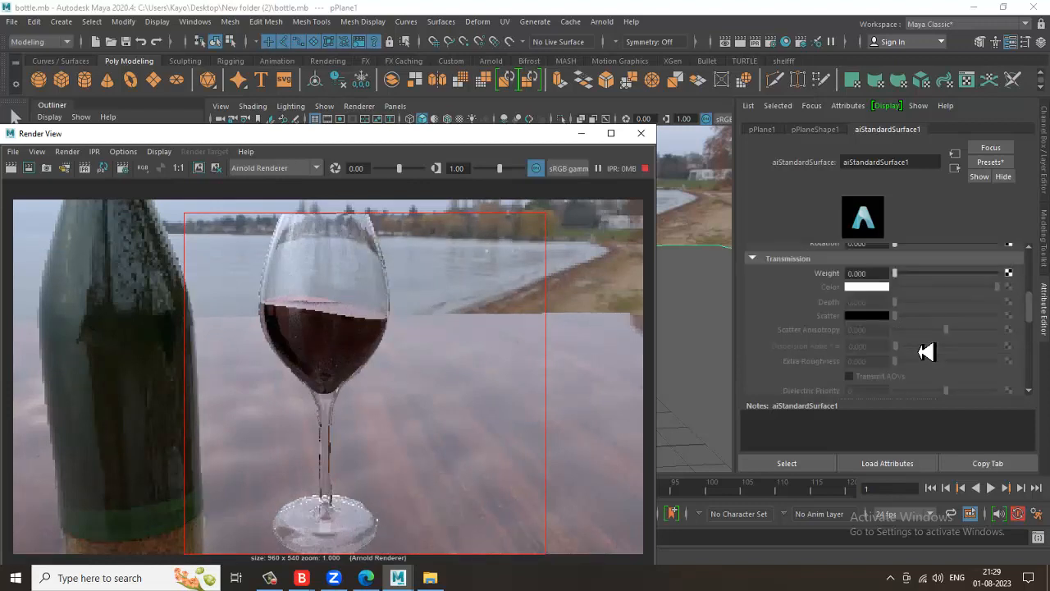
scroll(925, 352, "up", 1)
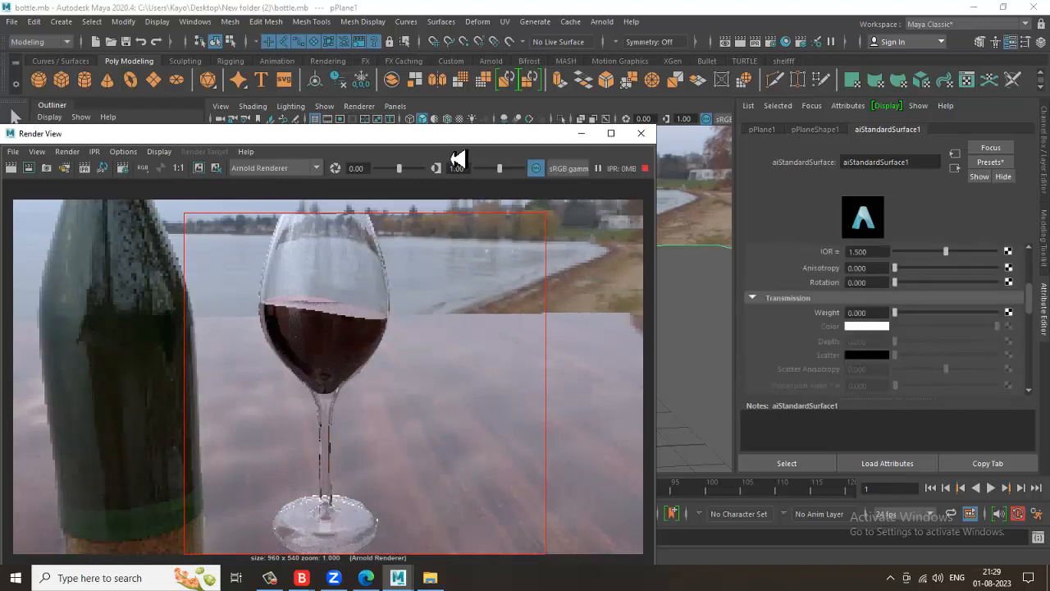
left_click_drag(491, 332, 490, 333)
left_click(458, 265)
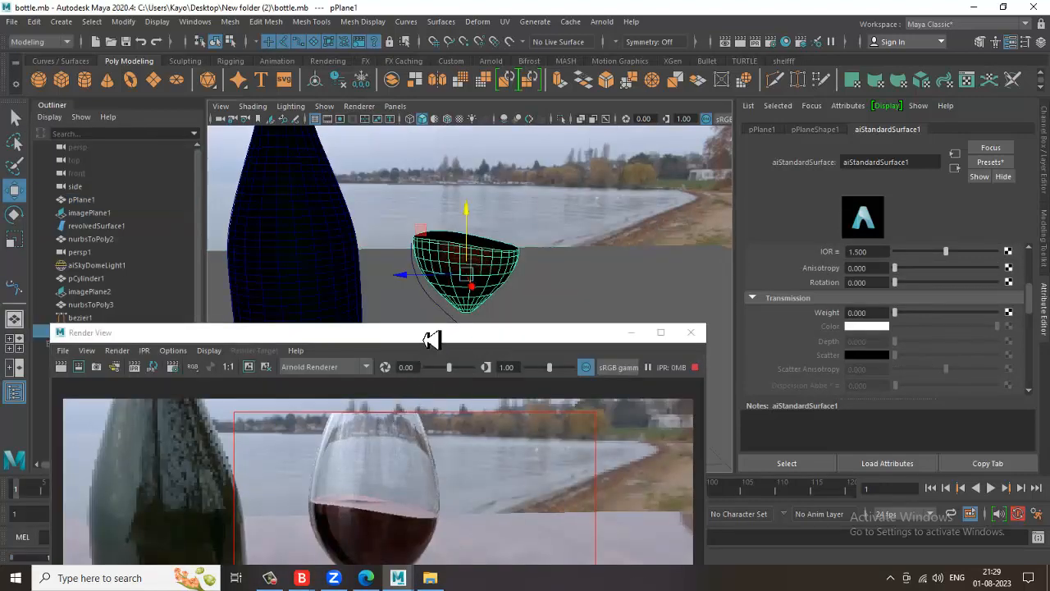
left_click_drag(424, 337, 408, 164)
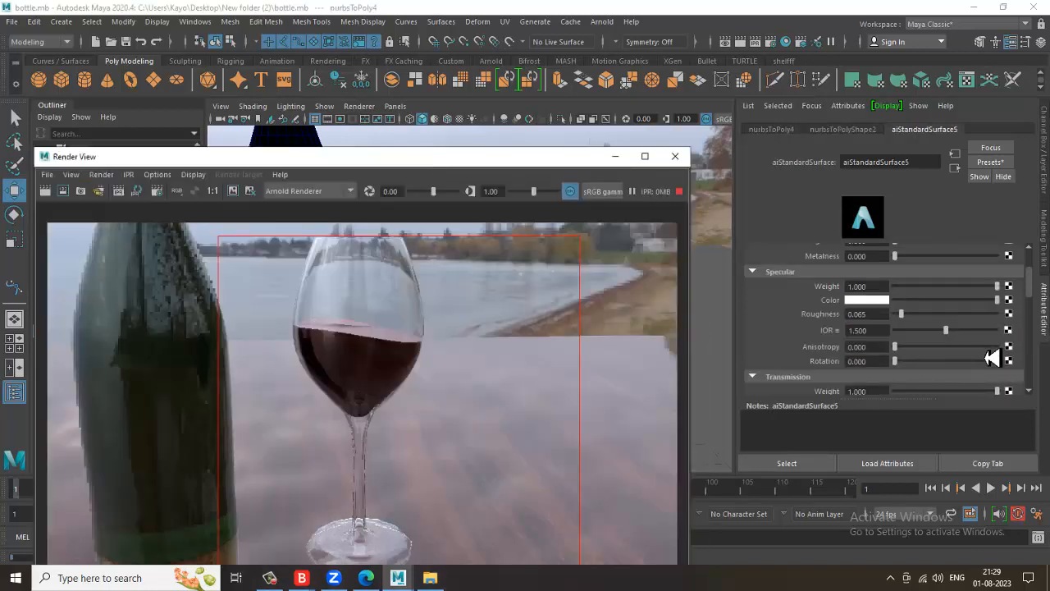
scroll(992, 359, "down", 2)
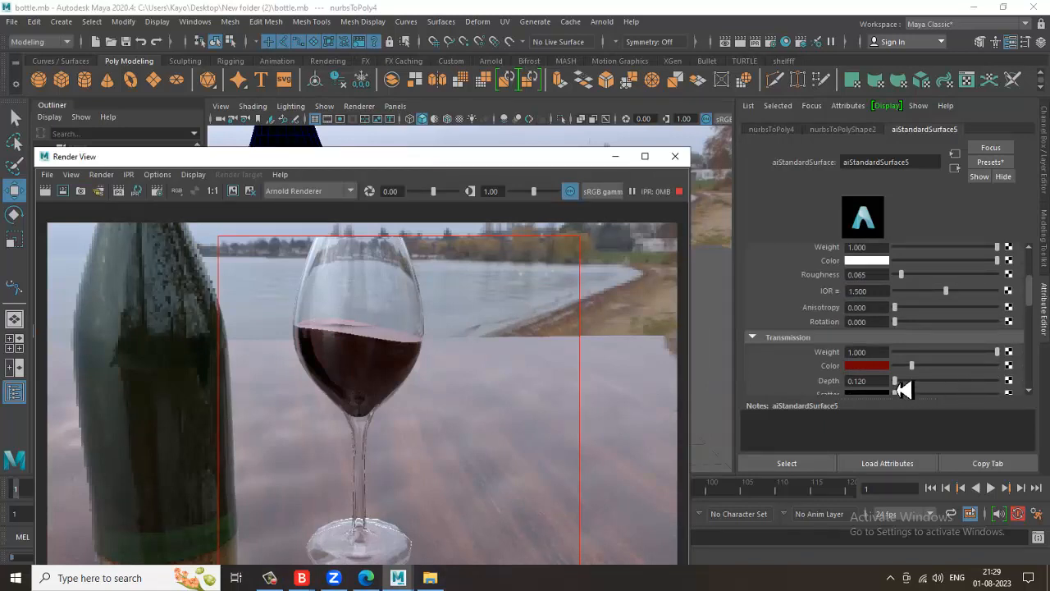
left_click_drag(903, 389, 910, 391)
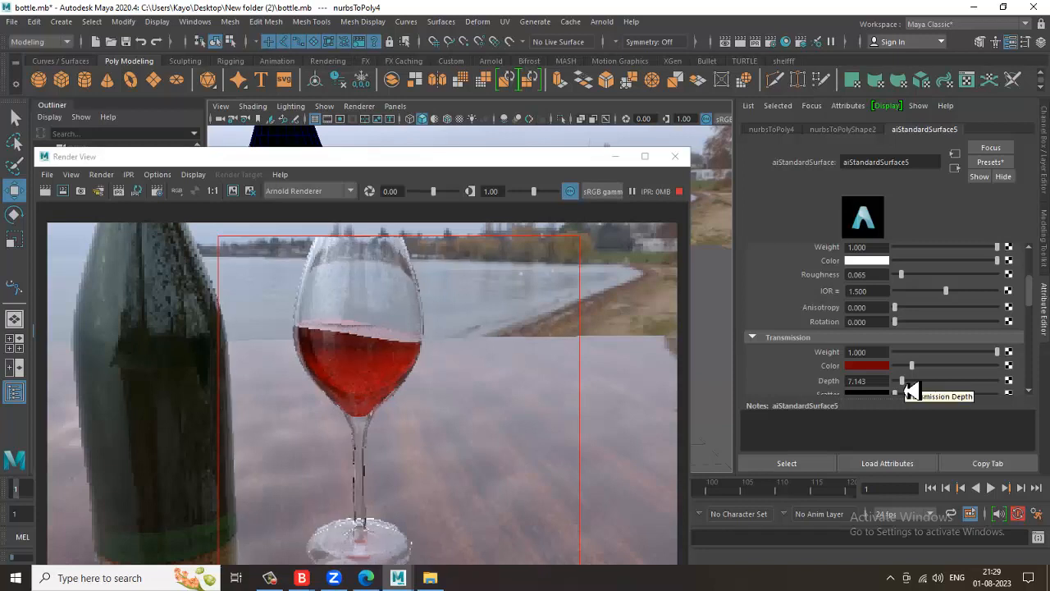
left_click_drag(871, 384, 793, 393)
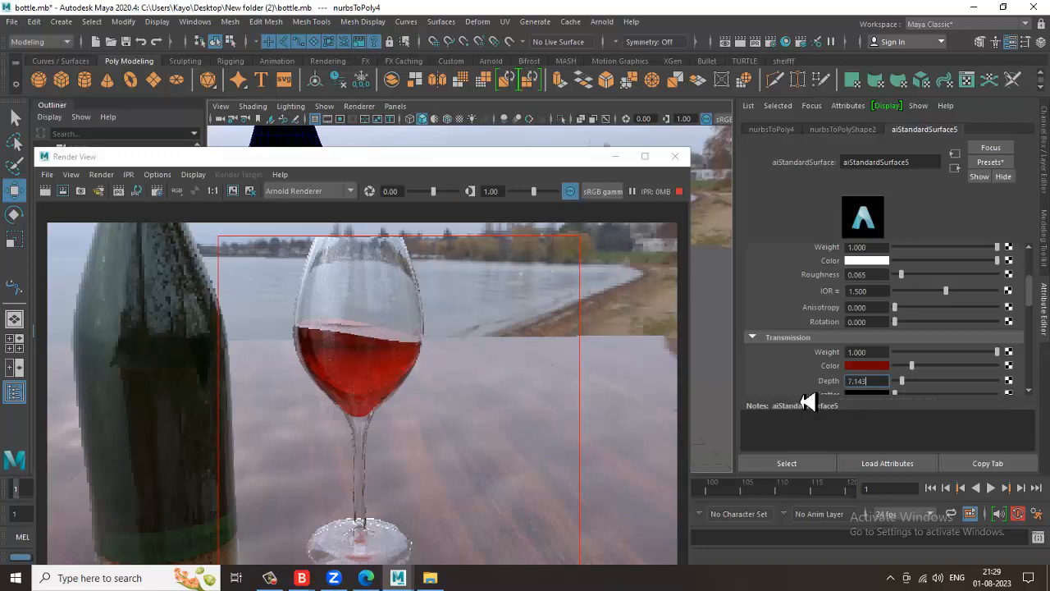
left_click_drag(887, 386, 837, 391)
type("3")
key("Return")
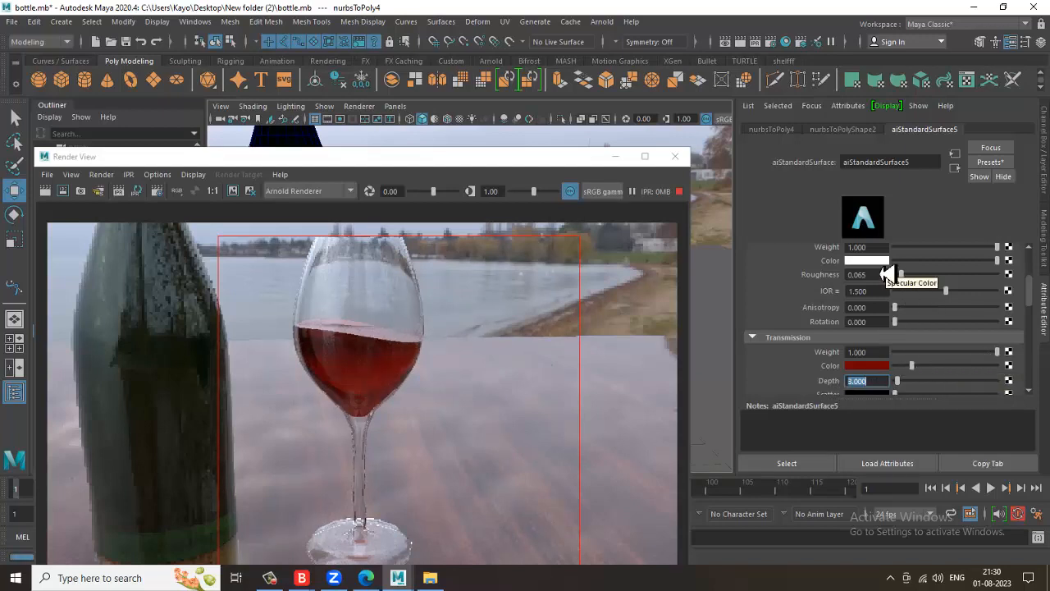
Try different specular IOR values on the liquid material and set it to 1.6.
left_click_drag(946, 298, 902, 301)
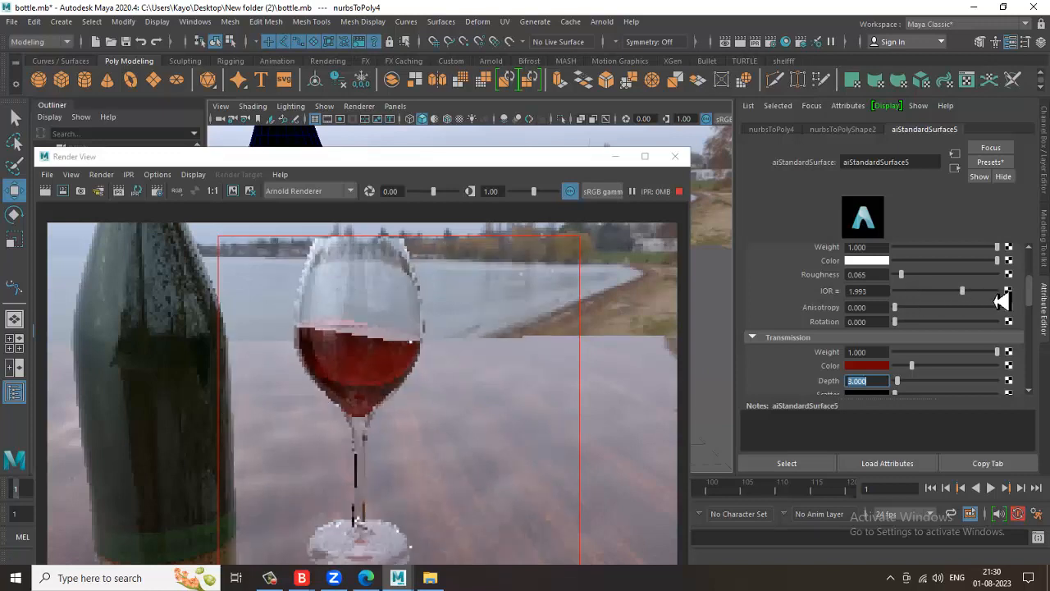
left_click_drag(994, 302, 954, 304)
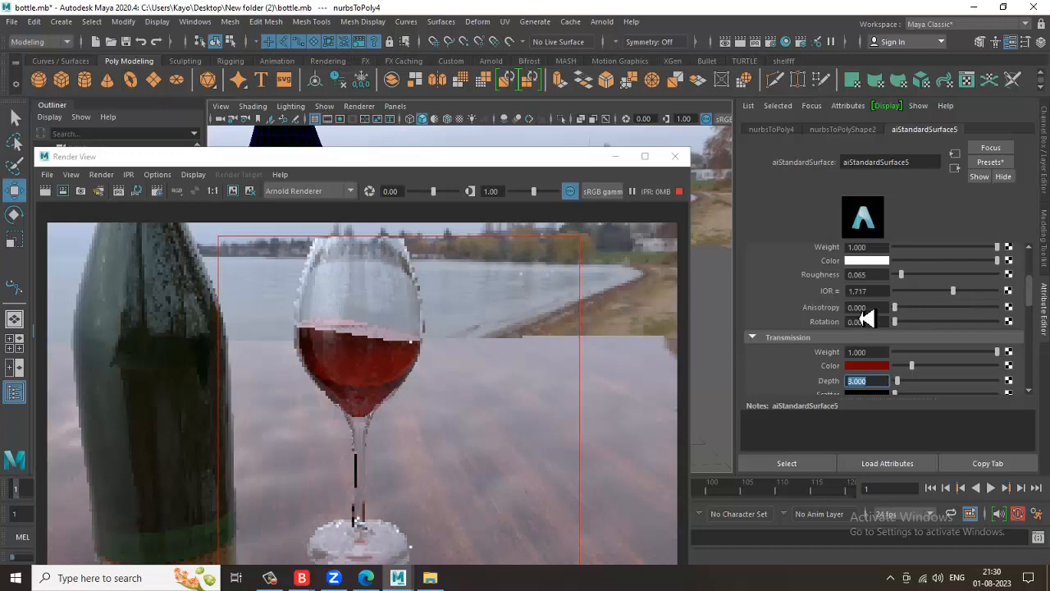
left_click(877, 292)
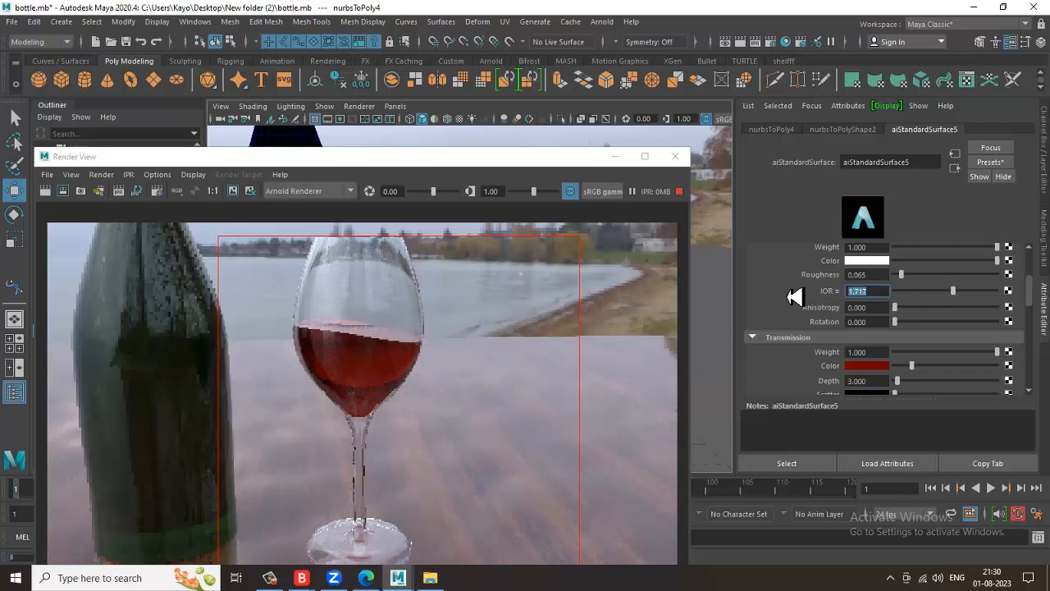
type("1.6")
key("Return")
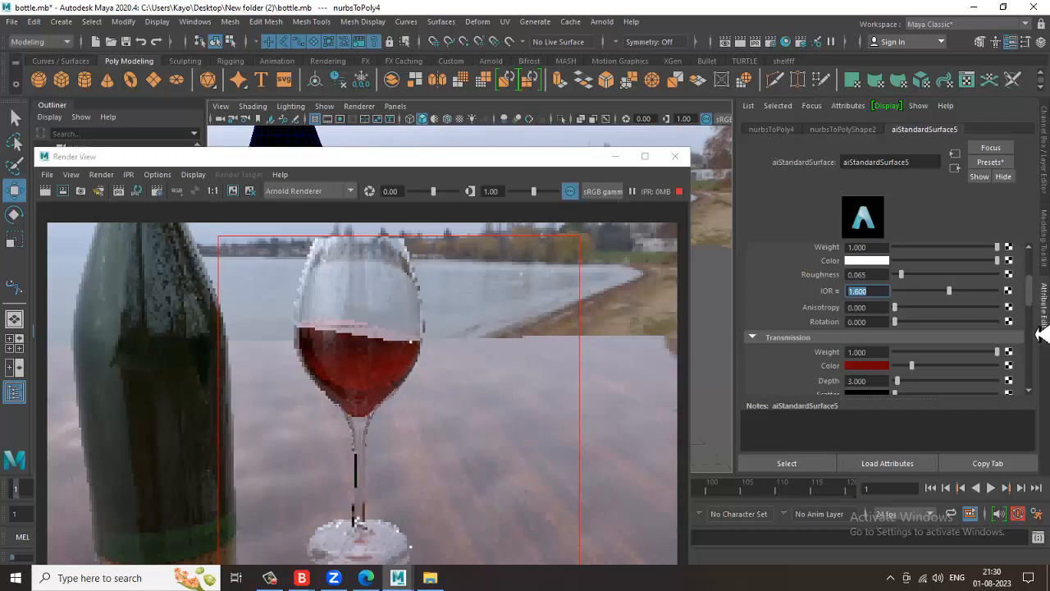
Set the liquid material's coat IOR to 1.55 and stop the IPR render.
scroll(1041, 332, "down", 5)
scroll(1041, 344, "down", 2)
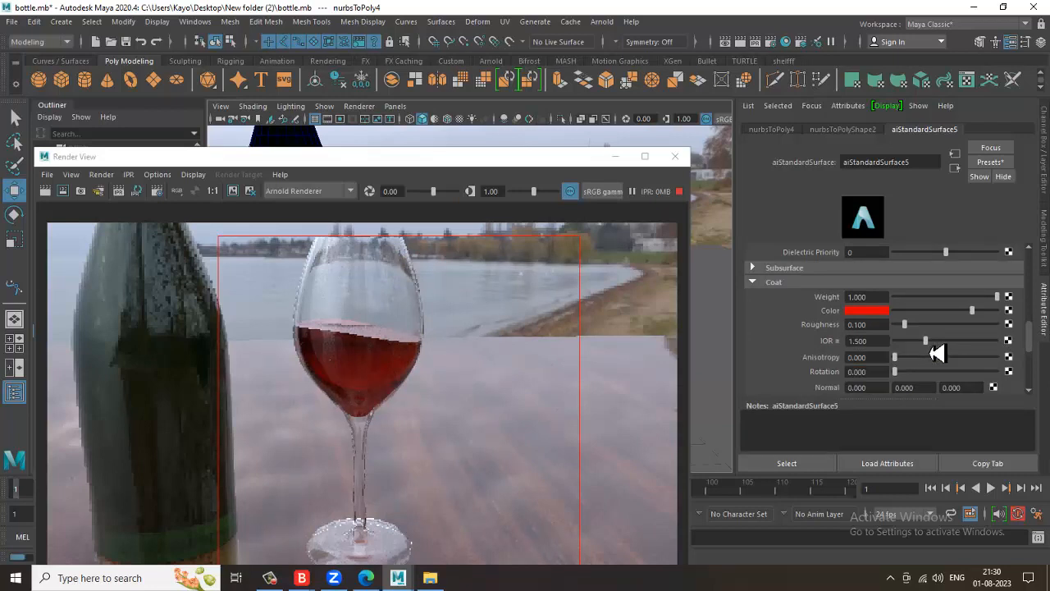
left_click_drag(937, 353, 916, 353)
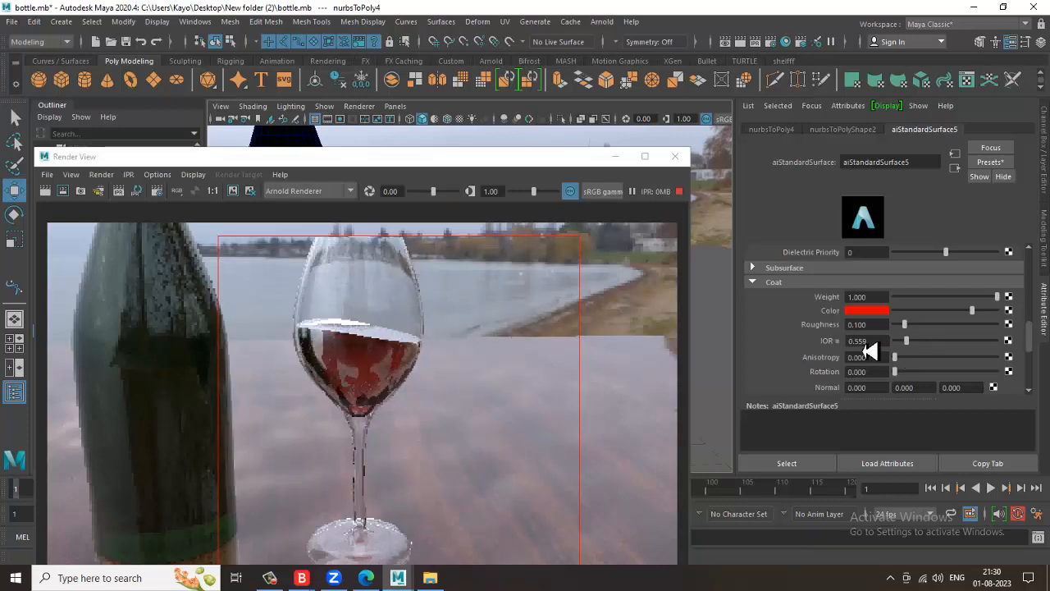
left_click_drag(870, 345, 817, 348)
type("1.55")
key("Return")
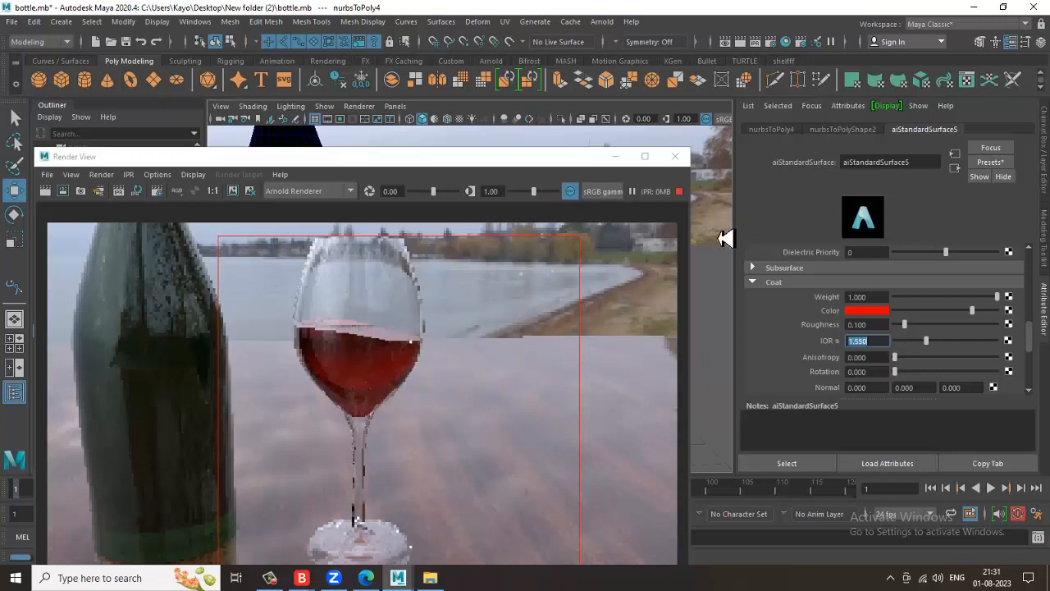
left_click(680, 192)
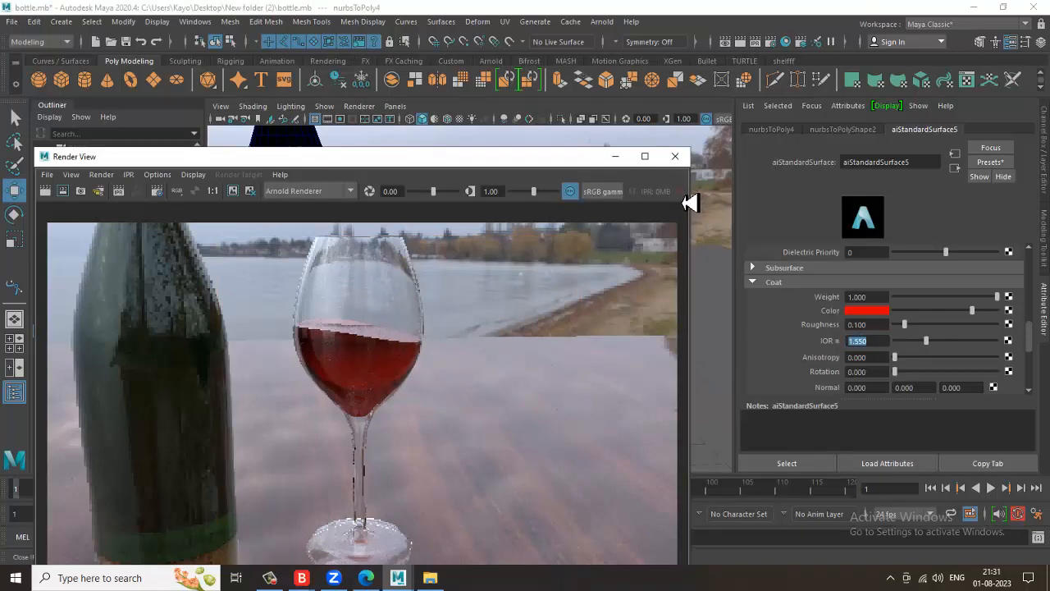
Duplicate the wine glass together with its liquid and move the copy sideways beside the original, away from the bottle.
left_click(675, 156)
scroll(434, 373, "down", 5)
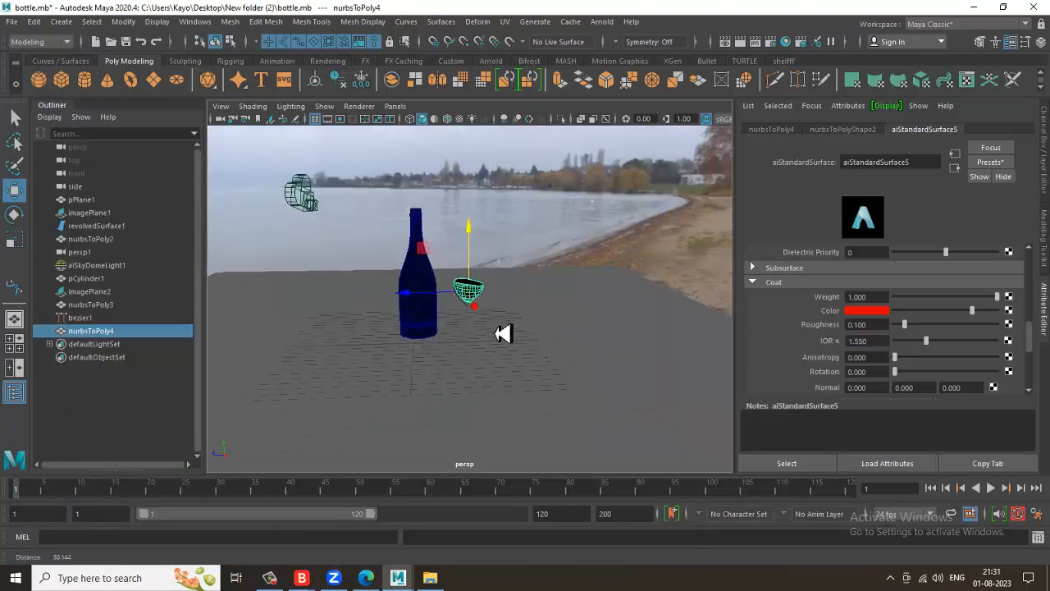
left_click(463, 280)
left_click(480, 288)
key("f")
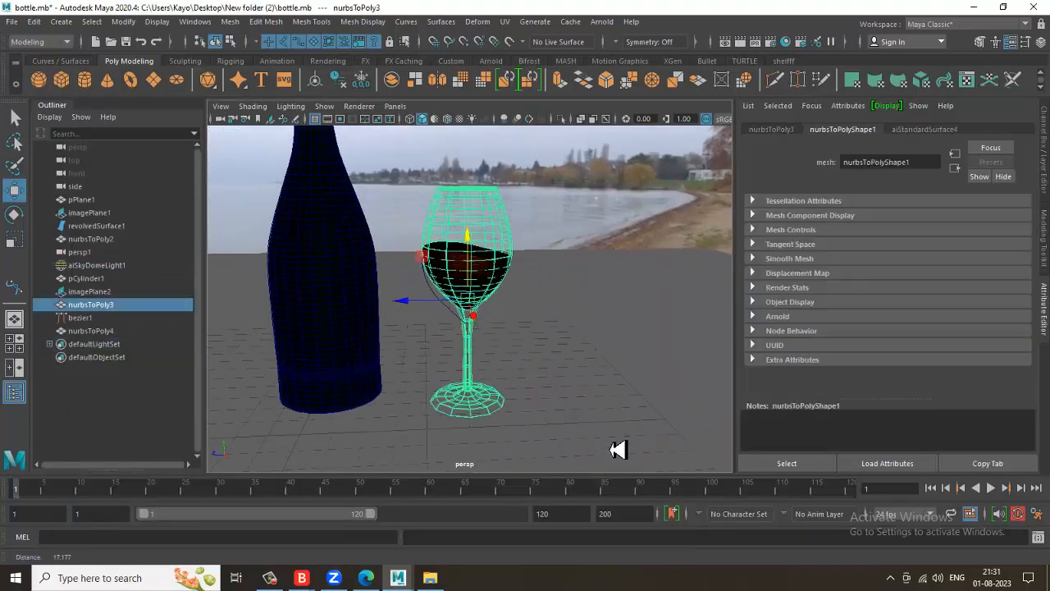
left_click(483, 259)
left_click(481, 270)
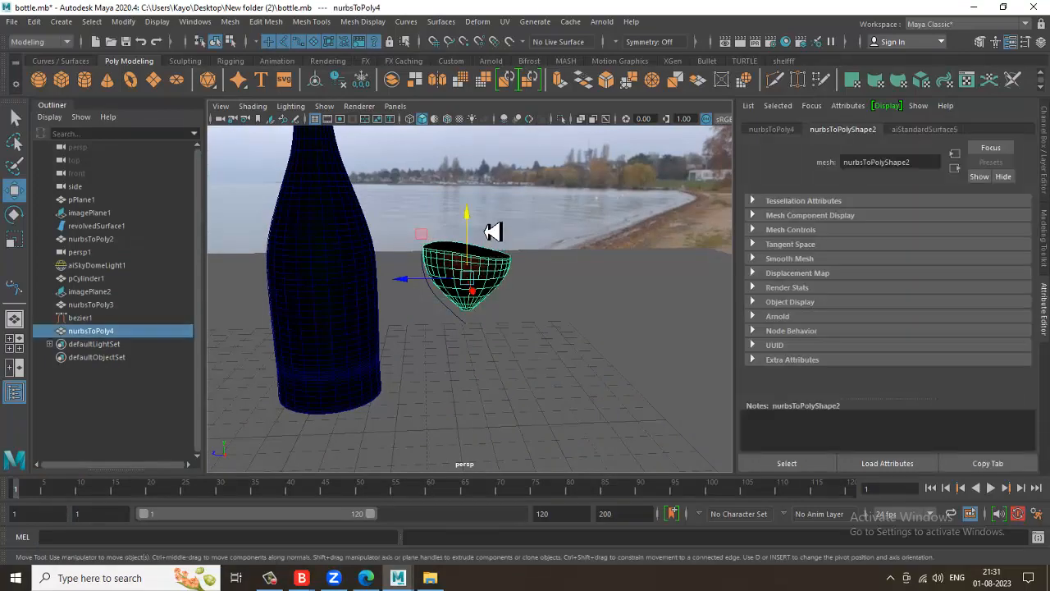
left_click(494, 231, "shift")
key("ctrl+d")
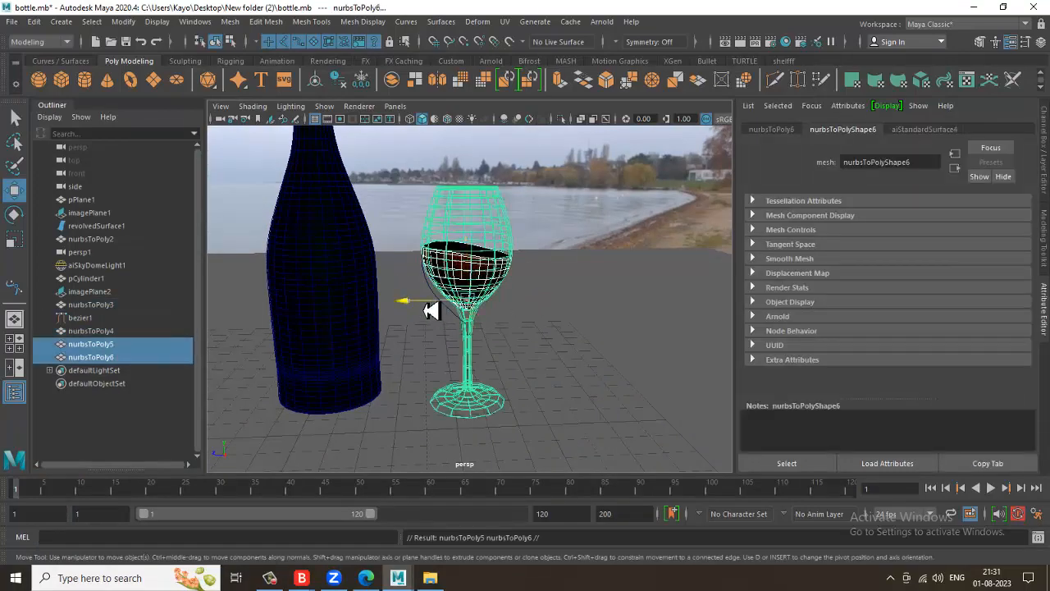
left_click_drag(432, 303, 585, 301)
Display the scene with textures and scene lighting in the perspective view, and save the scene.
left_click(630, 369)
key("6")
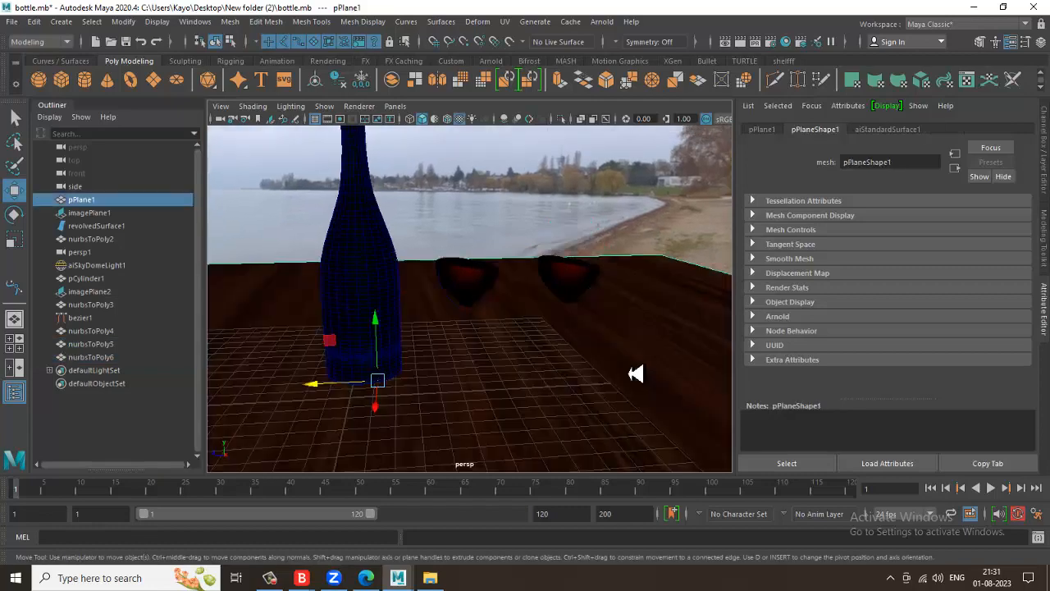
left_click_drag(608, 354, 534, 352, "alt")
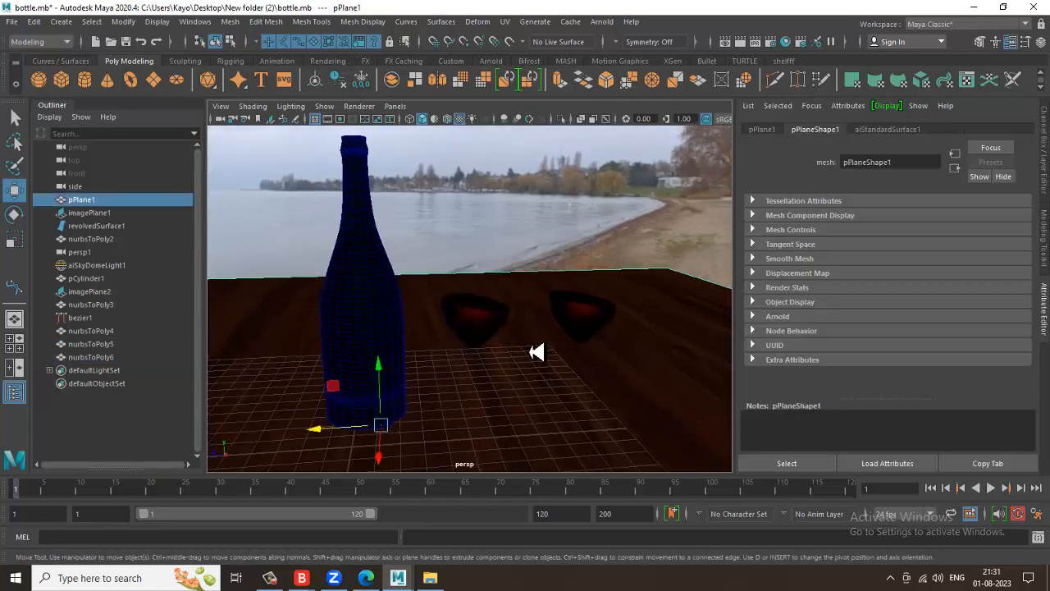
key("ctrl+s")
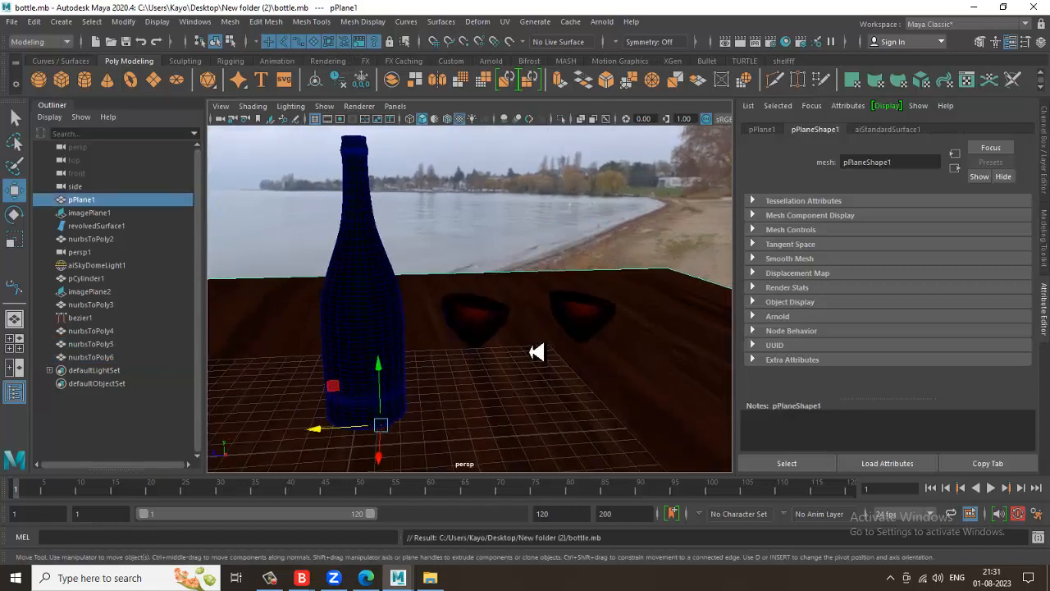
left_click(472, 119)
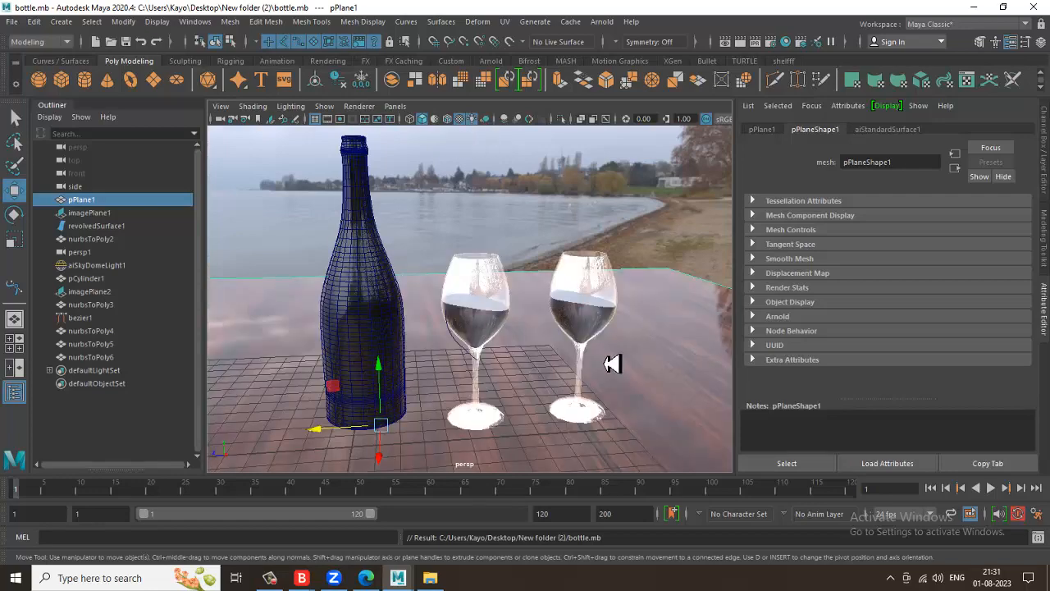
left_click_drag(609, 361, 605, 357, "alt")
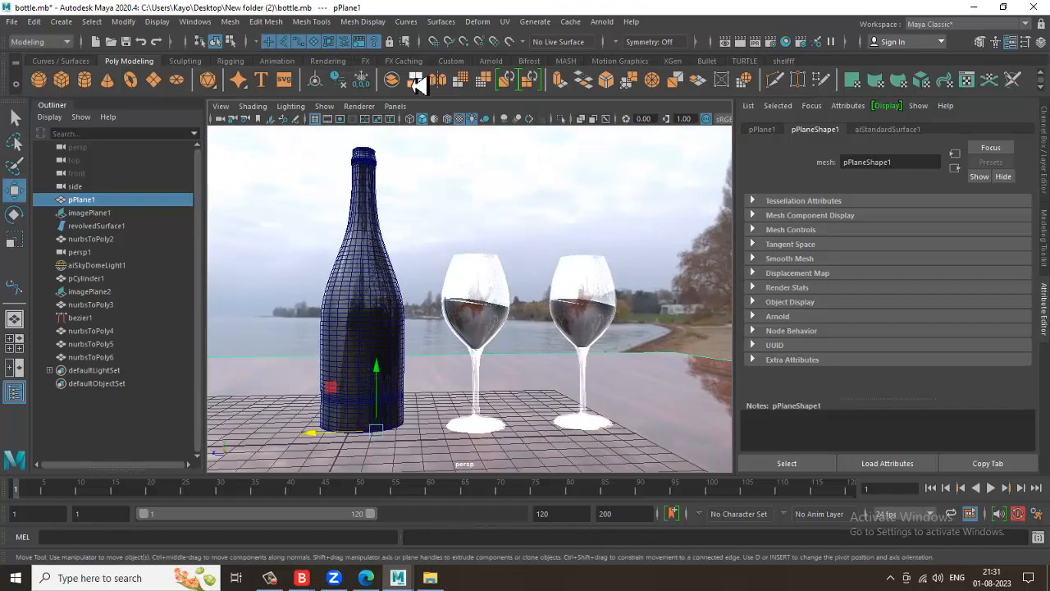
Look through the persp1 camera, reframe it so the bottle and both glasses sit inside the render frame, and save the scene.
left_click(396, 106)
mouse_move(439, 128)
left_click(562, 135)
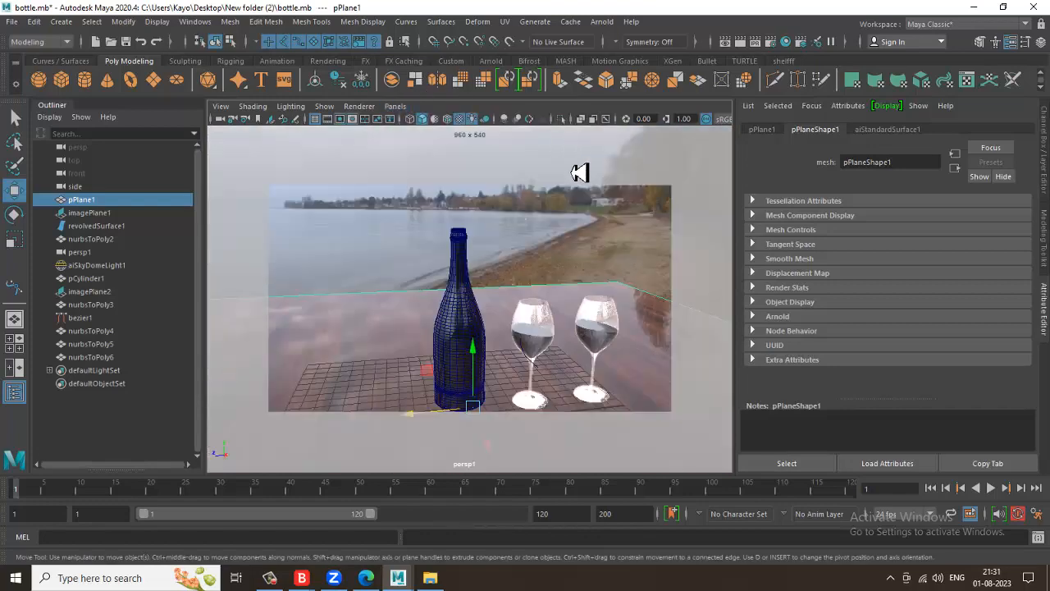
scroll(629, 362, "down", 3)
middle_click_drag(612, 354, 579, 347, "alt")
scroll(578, 347, "up", 5)
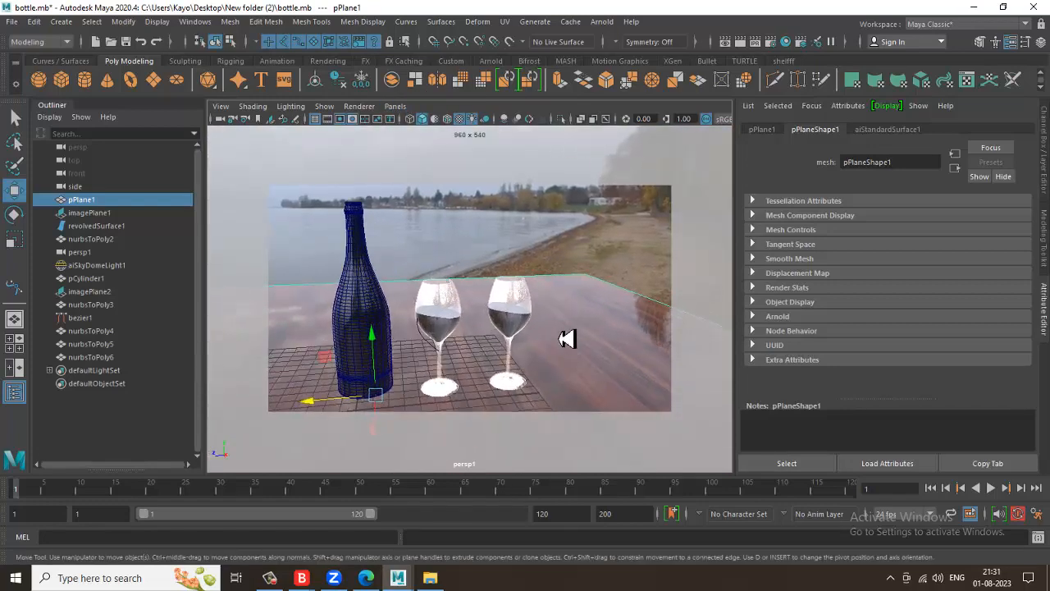
middle_click_drag(484, 339, 498, 342, "alt")
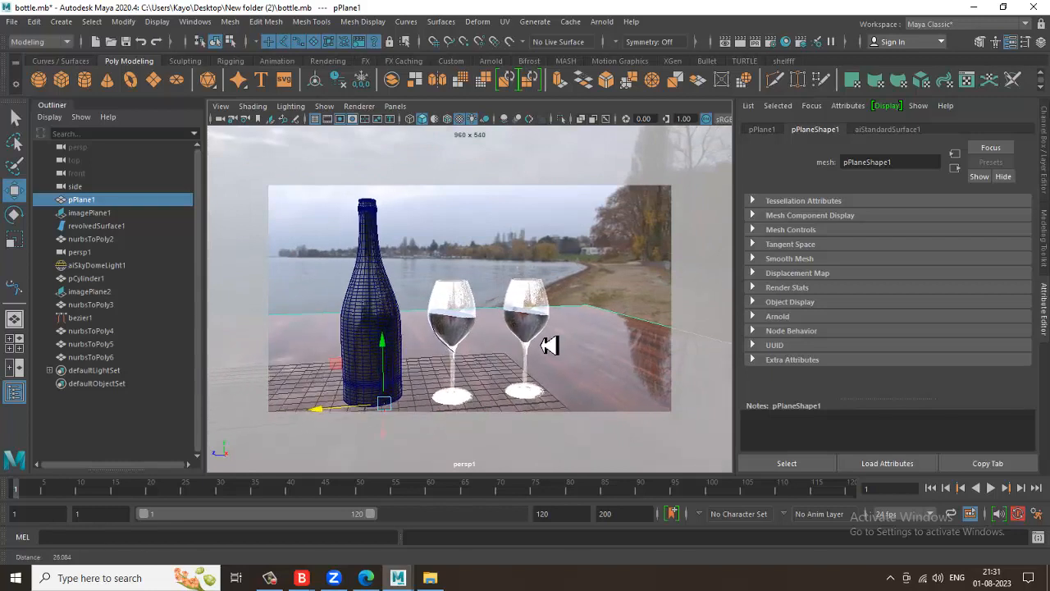
key("ctrl+s")
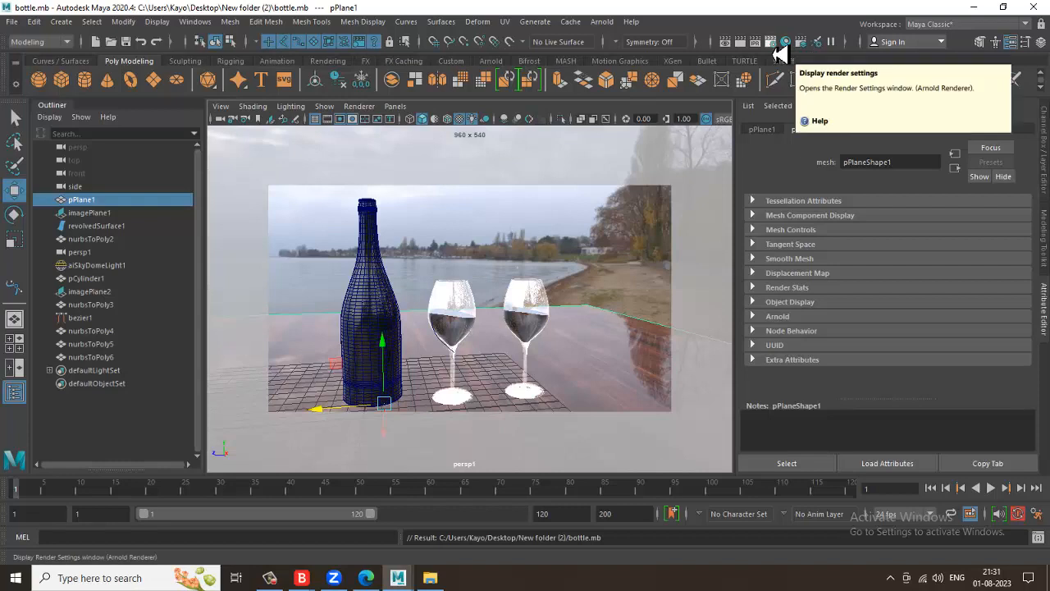
Enable adaptive sampling in the Arnold render settings.
left_click(779, 51)
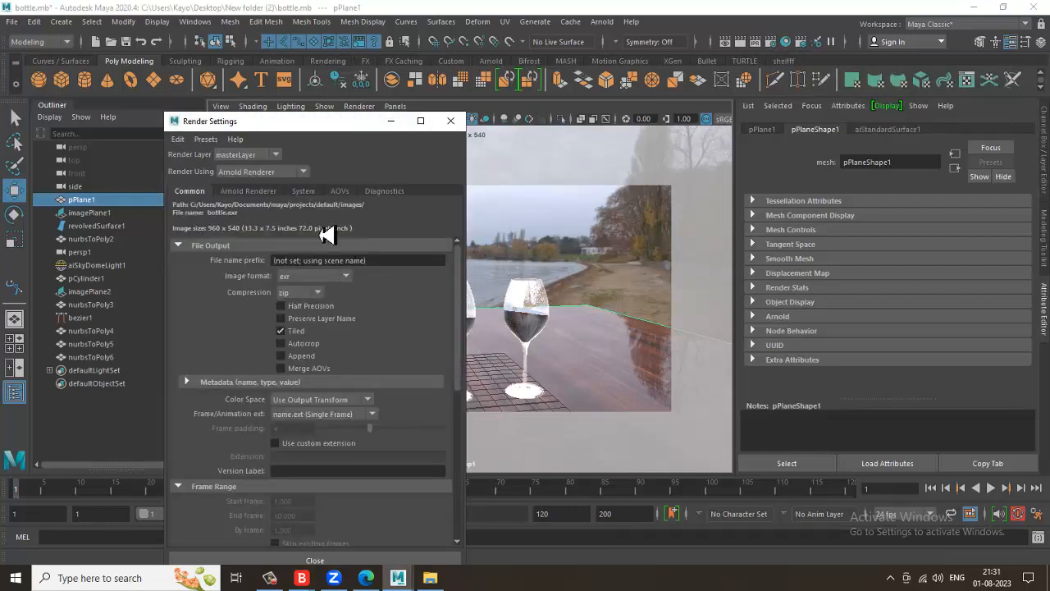
left_click(274, 192)
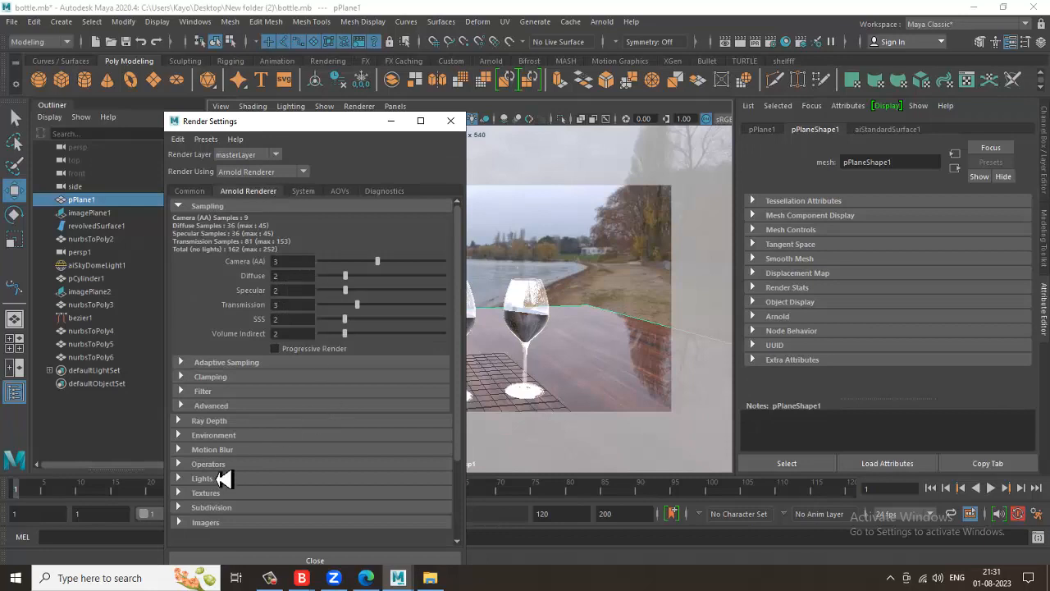
left_click(228, 421)
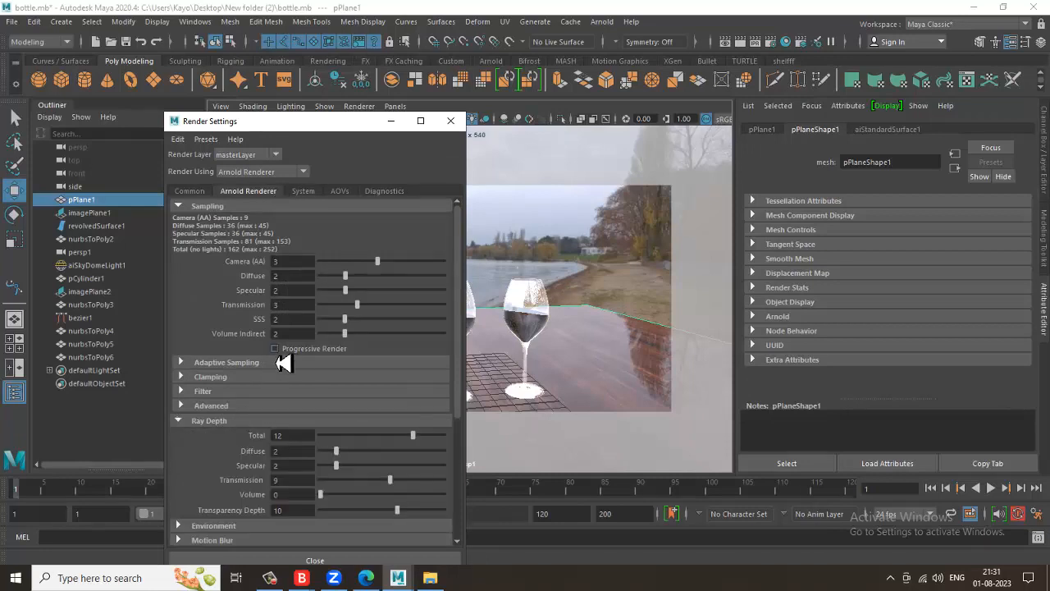
left_click(280, 361)
left_click(278, 376)
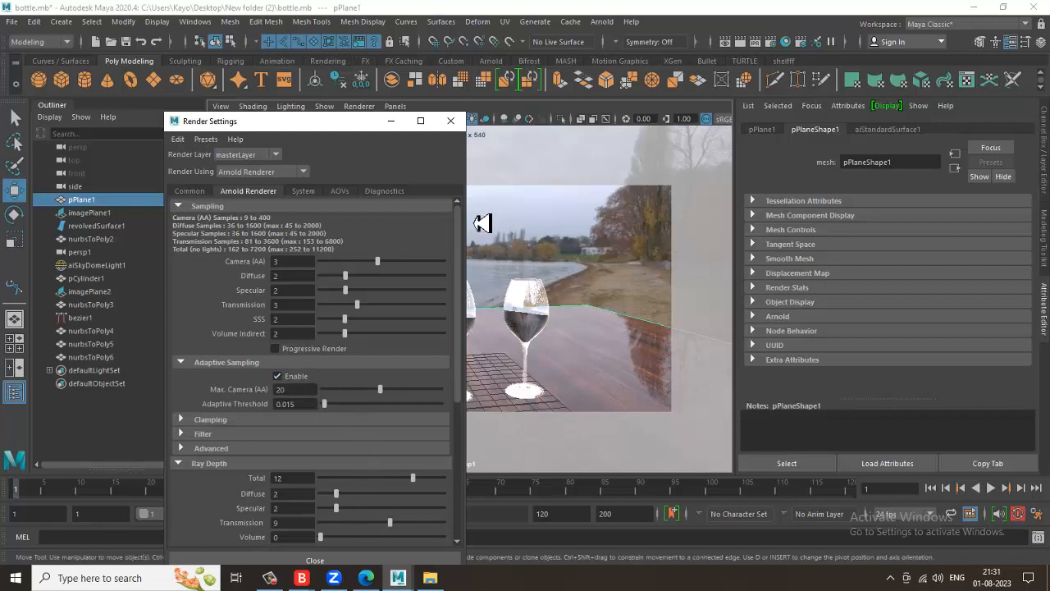
left_click(454, 120)
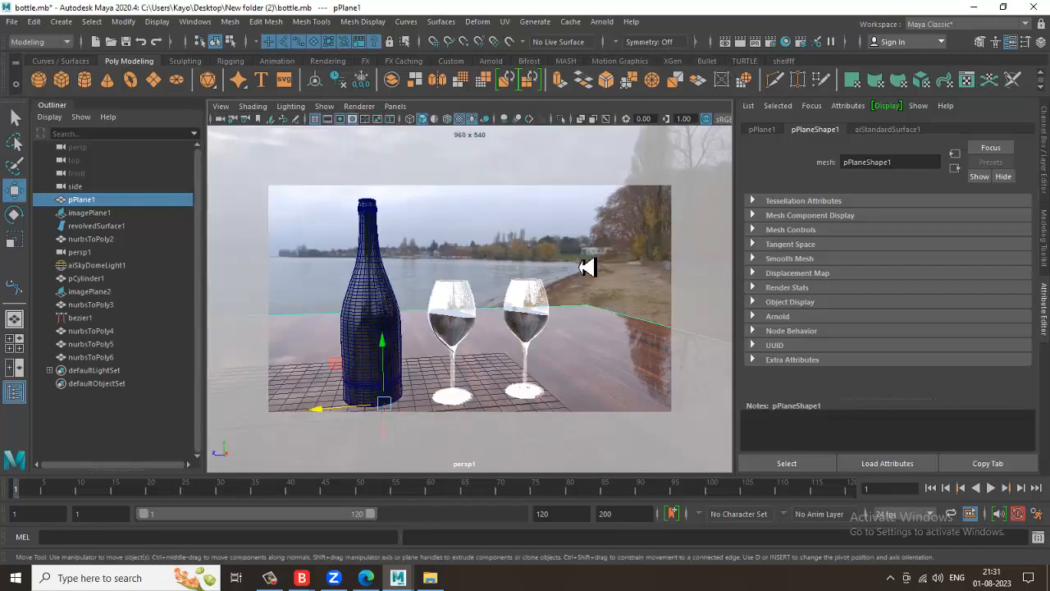
Save the scene and render the current frame with the bottle and both glasses.
key("ctrl+s")
left_click(743, 46)
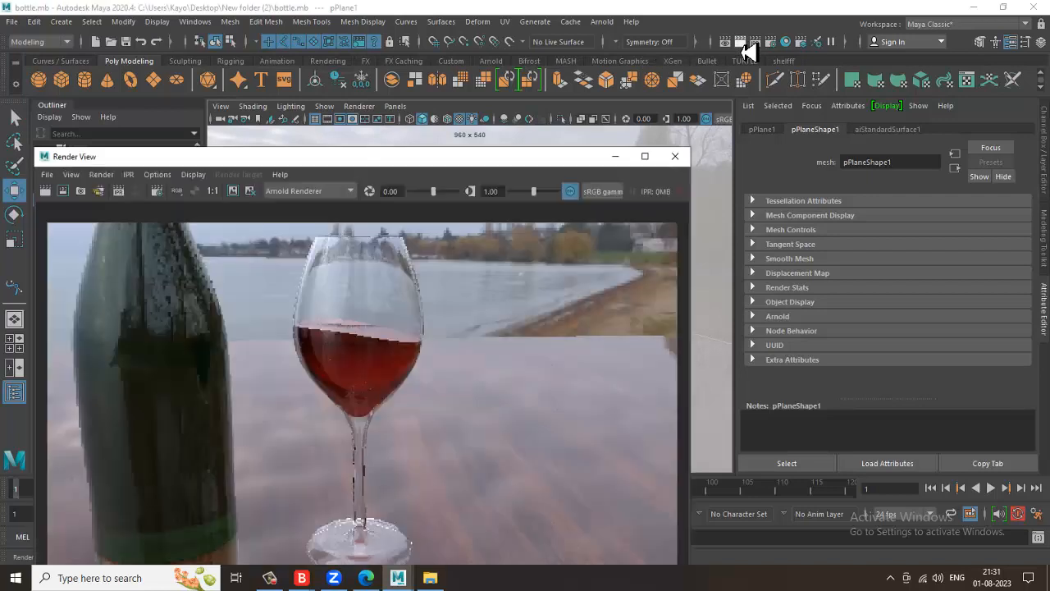